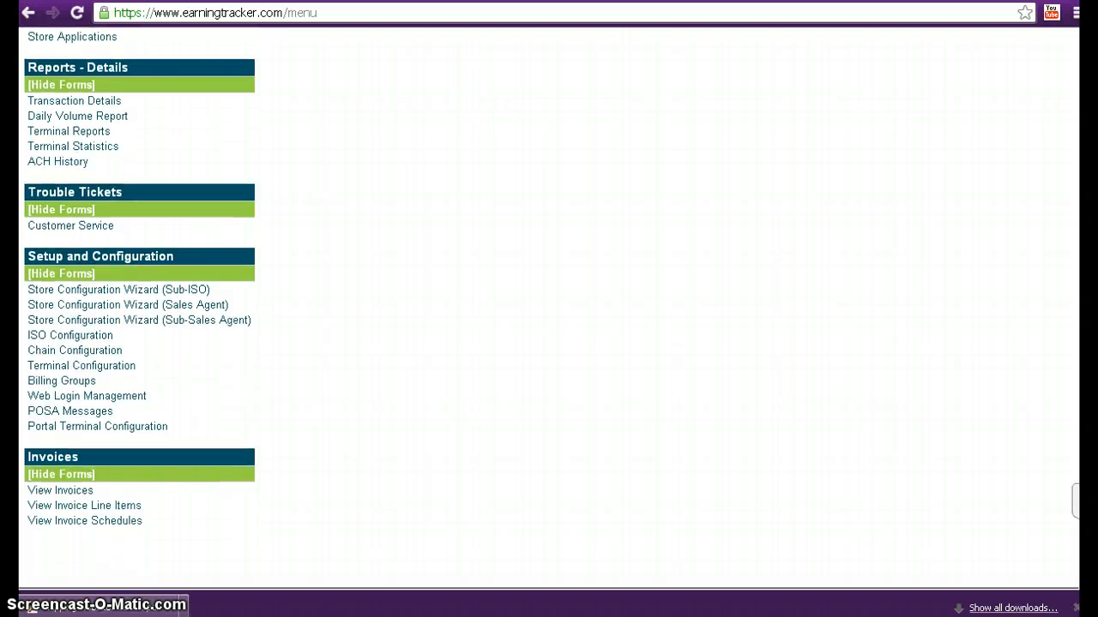
Start the Sub-ISO Store Configuration Wizard in Run Wizard On Completed Store mode
{"action": "scroll", "coordinate": [549, 309], "scroll_direction": "up", "scroll_amount": 3}
{"action": "scroll", "coordinate": [549, 309], "scroll_direction": "up", "scroll_amount": 1}
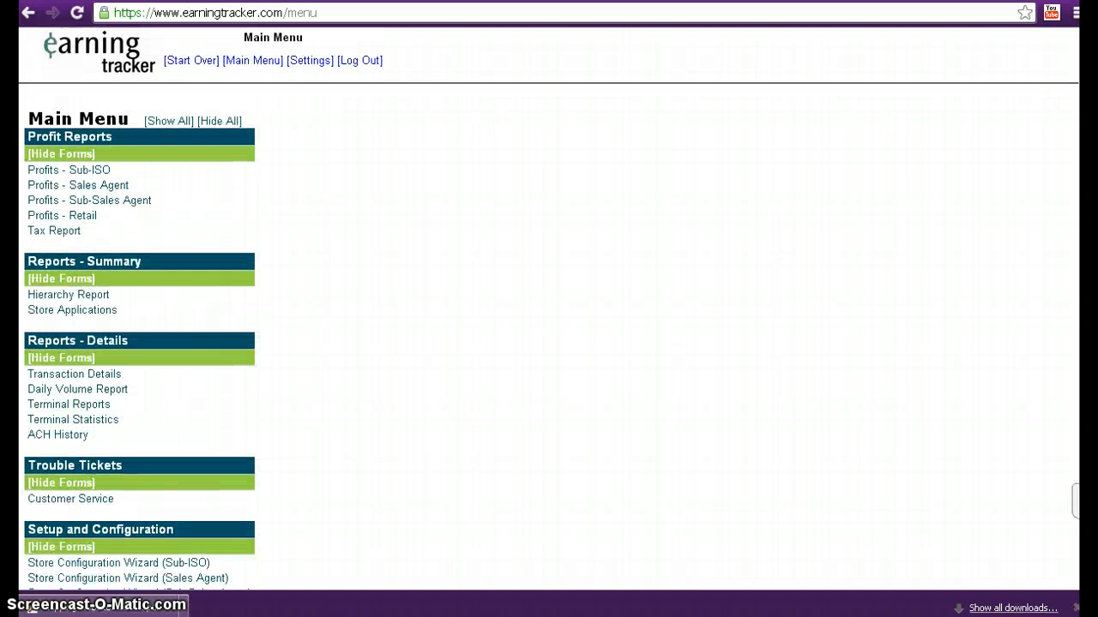
{"action": "scroll", "coordinate": [548, 309], "scroll_direction": "down", "scroll_amount": 2}
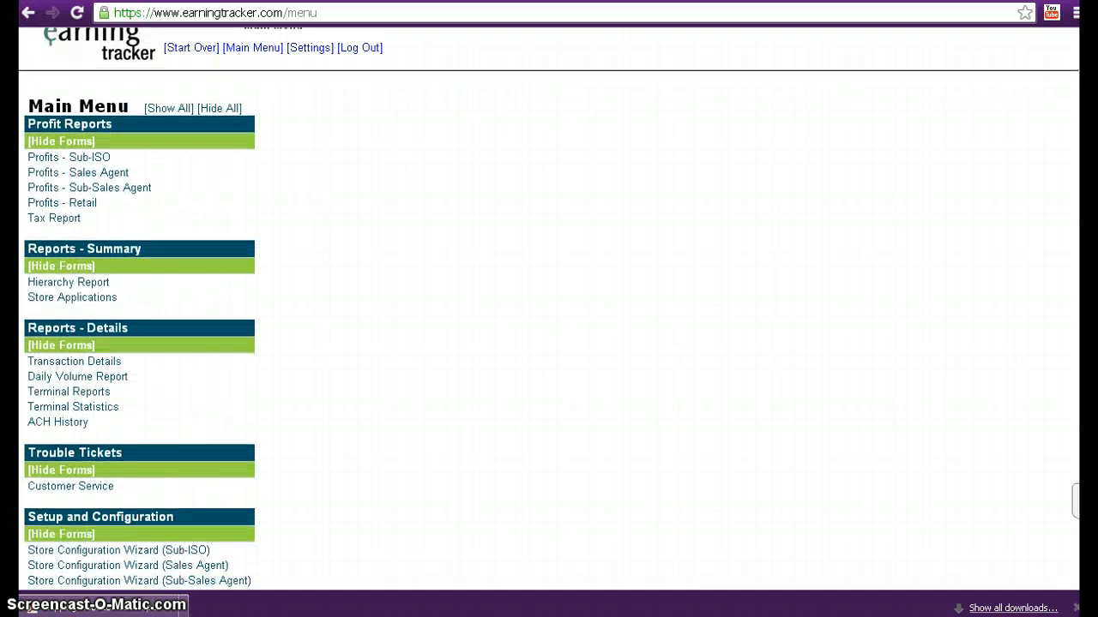
{"action": "scroll", "coordinate": [549, 309], "scroll_direction": "down", "scroll_amount": 1}
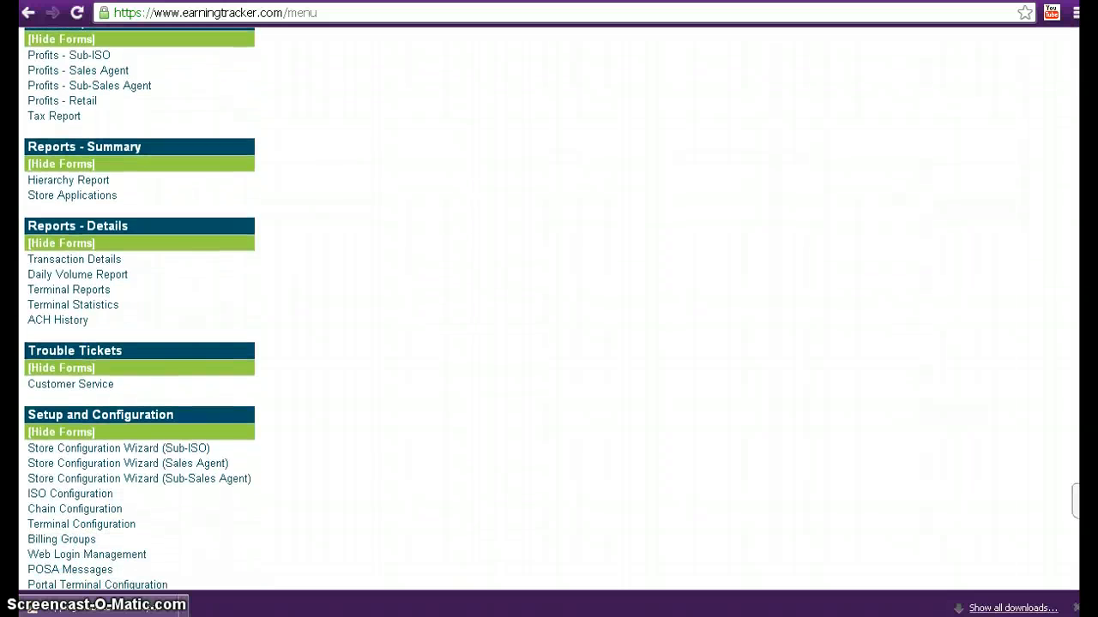
{"action": "scroll", "coordinate": [549, 309], "scroll_direction": "down", "scroll_amount": 4}
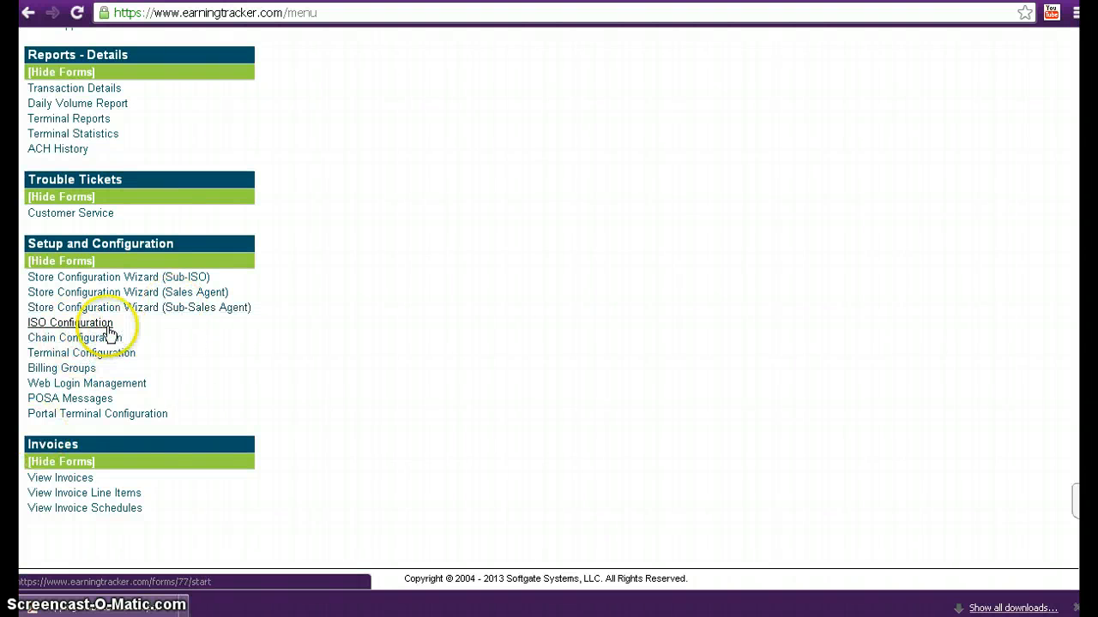
{"action": "left_click", "coordinate": [101, 273]}
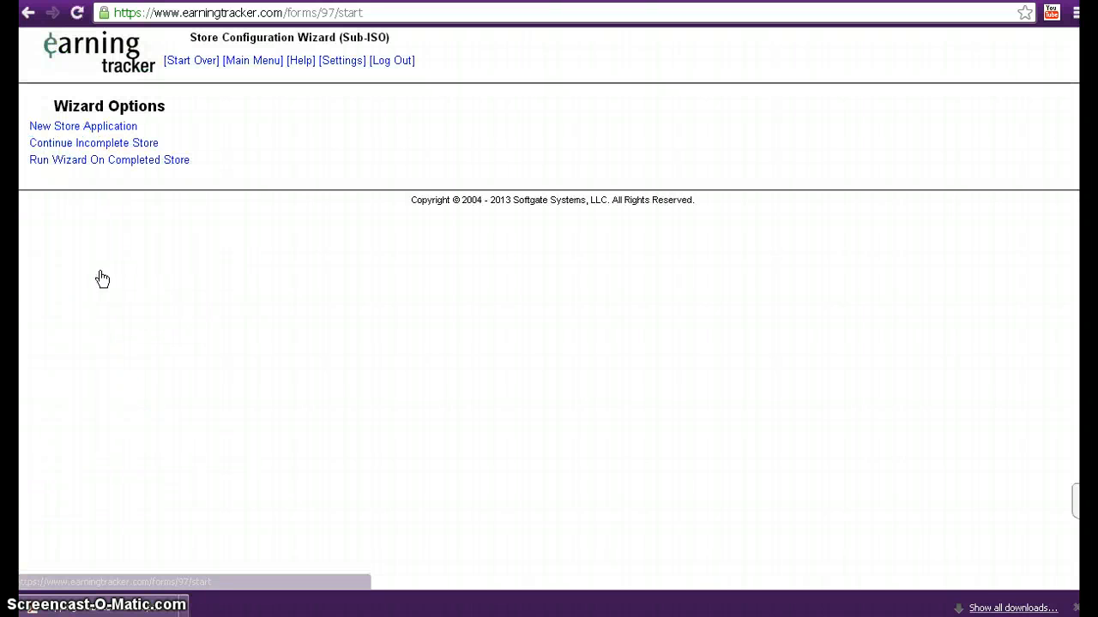
{"action": "left_click", "coordinate": [90, 144]}
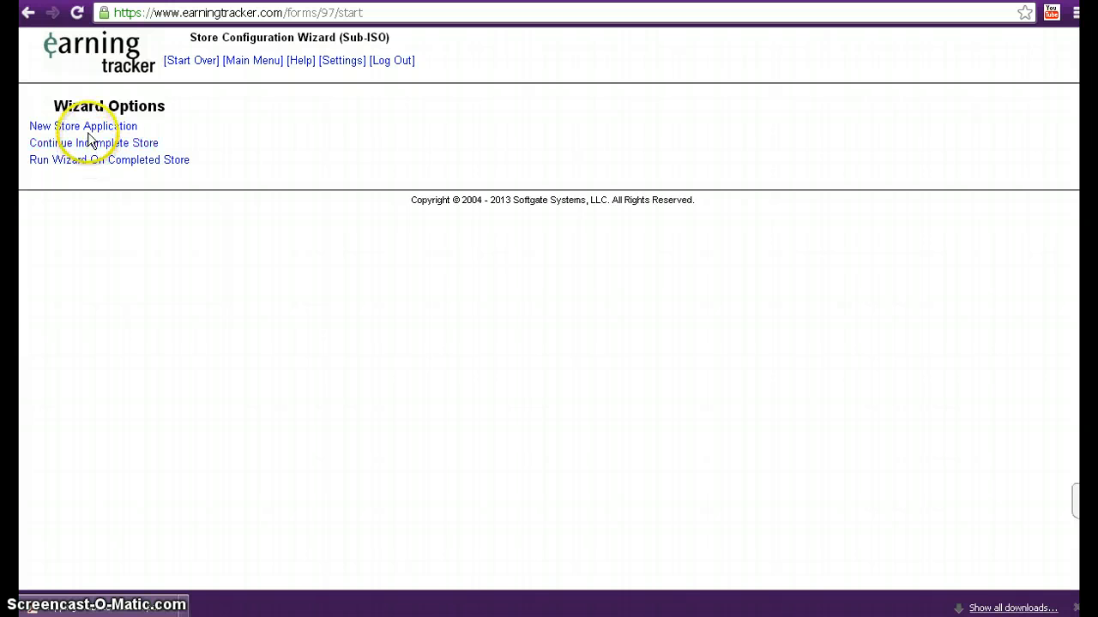
{"action": "left_click", "coordinate": [75, 164]}
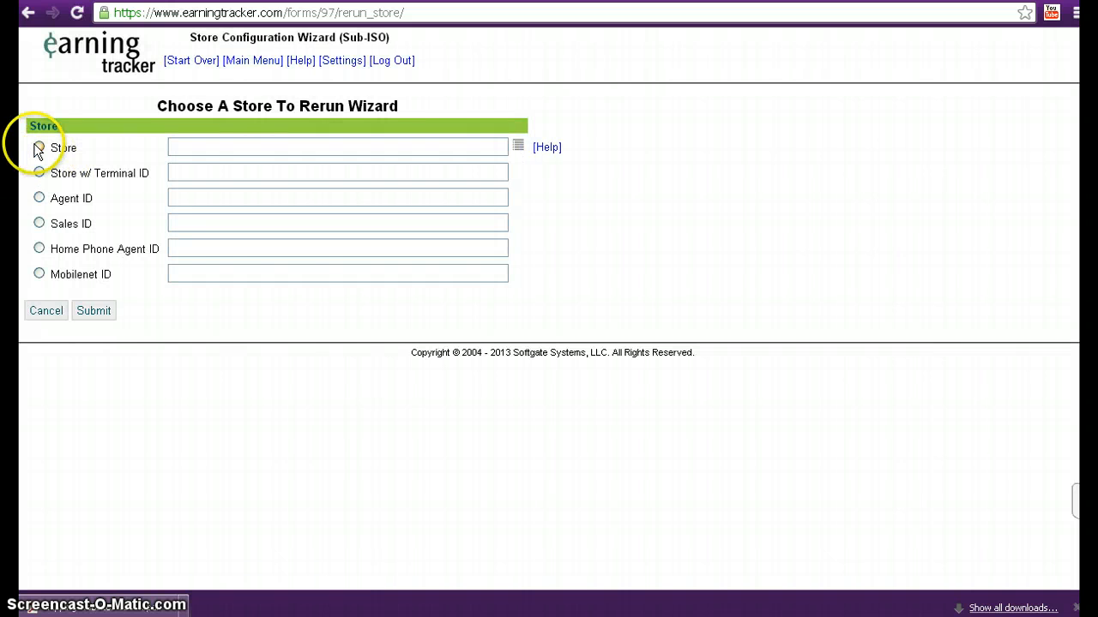
Look up the store by name, choose The Phone Zone-Gallatin, and submit it
{"action": "left_click", "coordinate": [40, 148]}
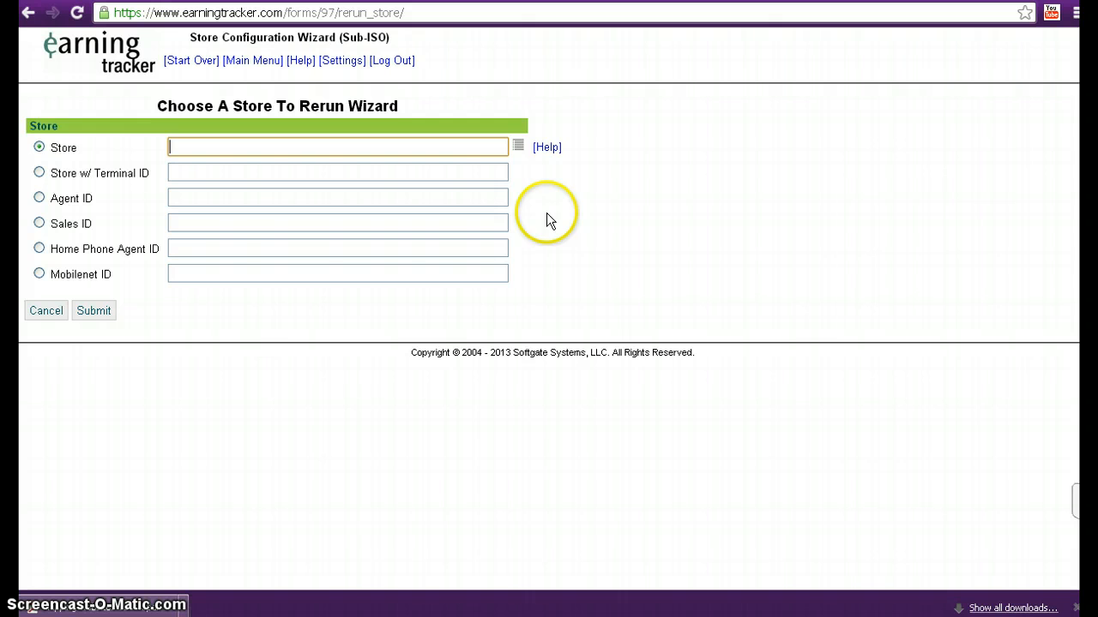
{"action": "left_click", "coordinate": [355, 149]}
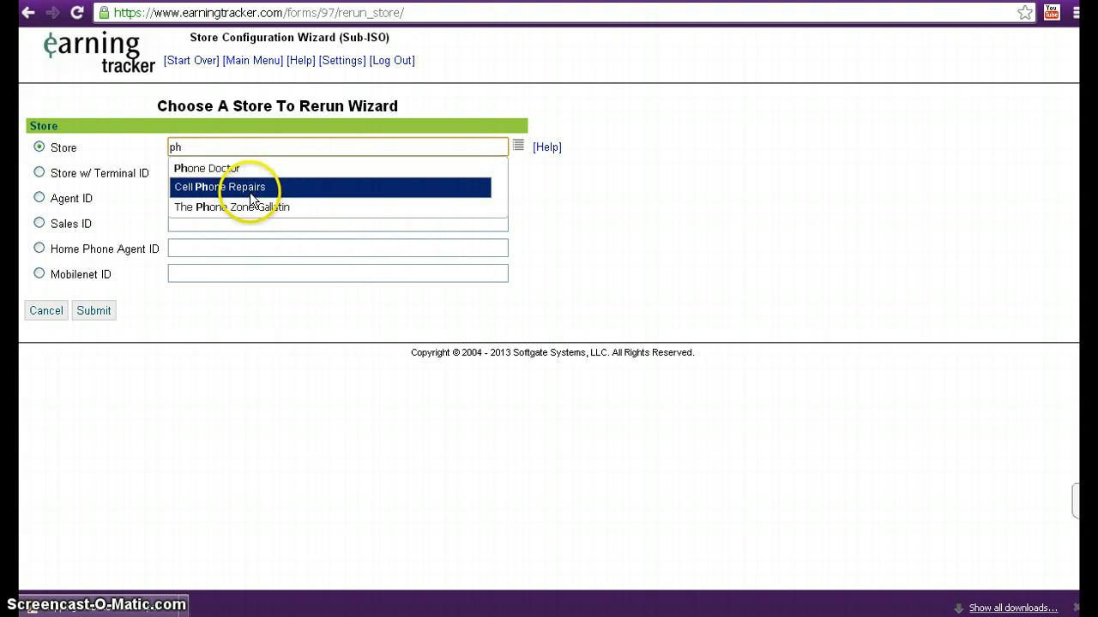
{"action": "left_click", "coordinate": [207, 207]}
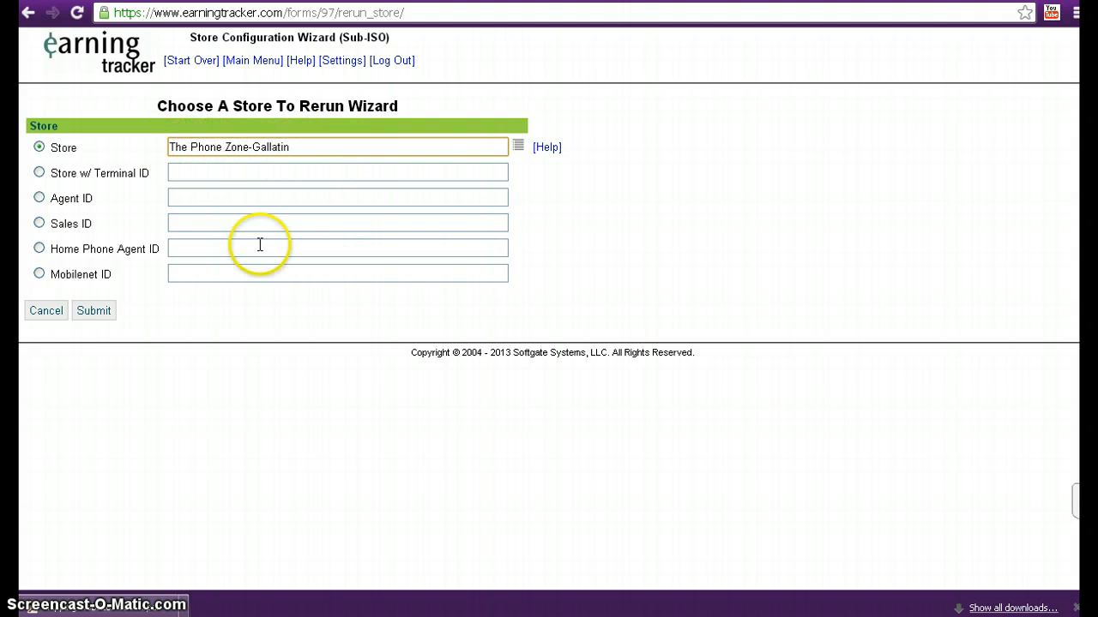
{"action": "left_click", "coordinate": [90, 311]}
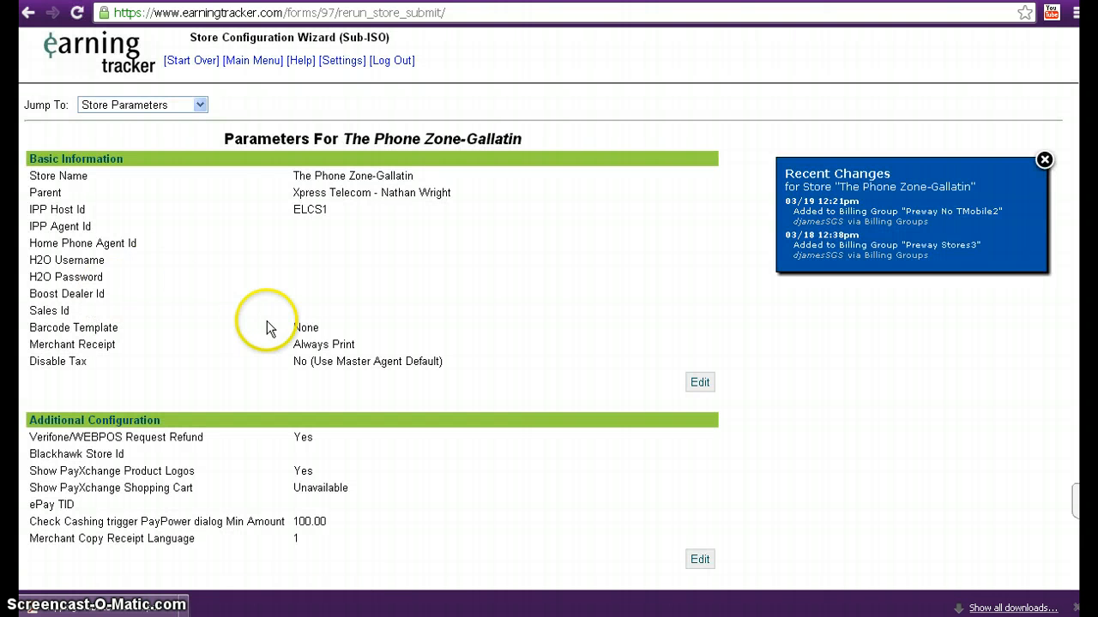
Jump to the wizard's Terminal Configuration step from the Jump To list
{"action": "left_click", "coordinate": [203, 101]}
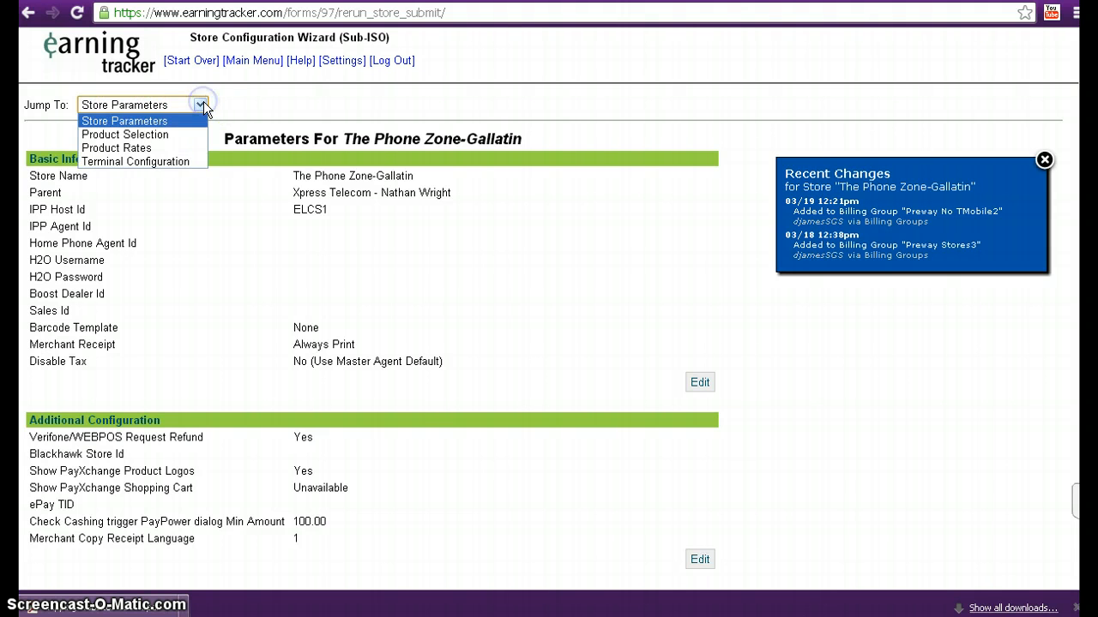
{"action": "left_click", "coordinate": [115, 161]}
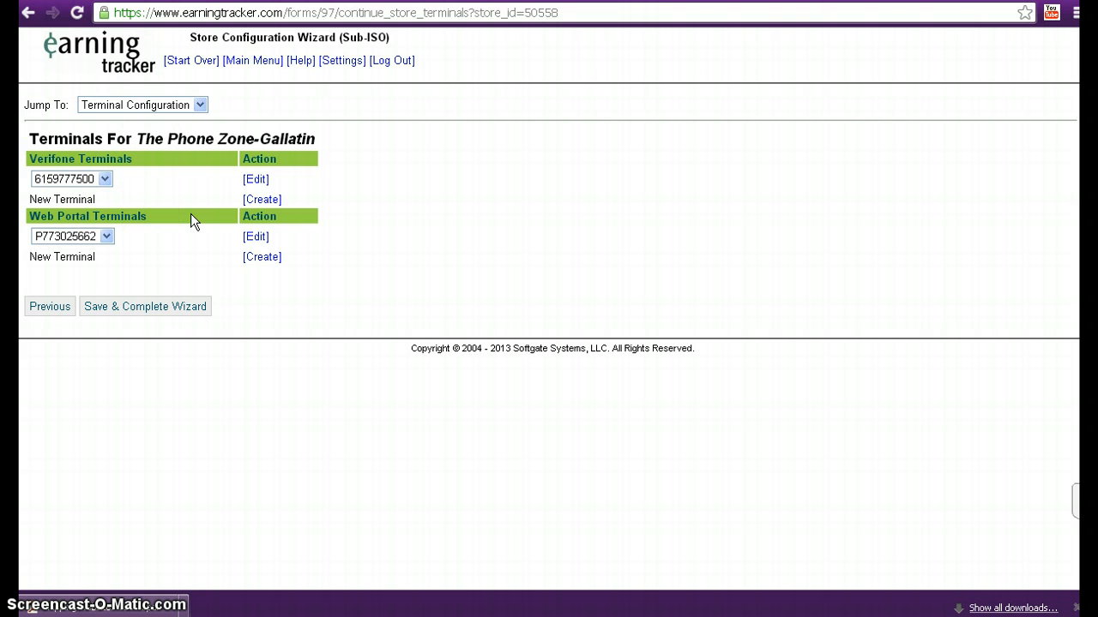
Create a new Verifone terminal with a random terminal ID and save it
{"action": "left_click", "coordinate": [269, 205]}
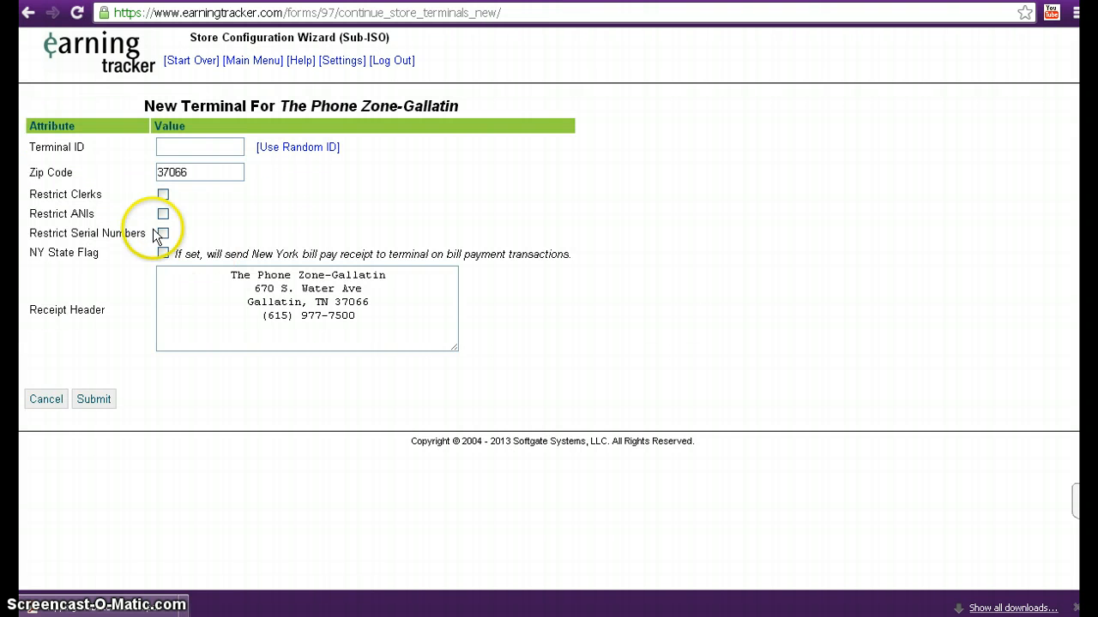
{"action": "left_click", "coordinate": [269, 152]}
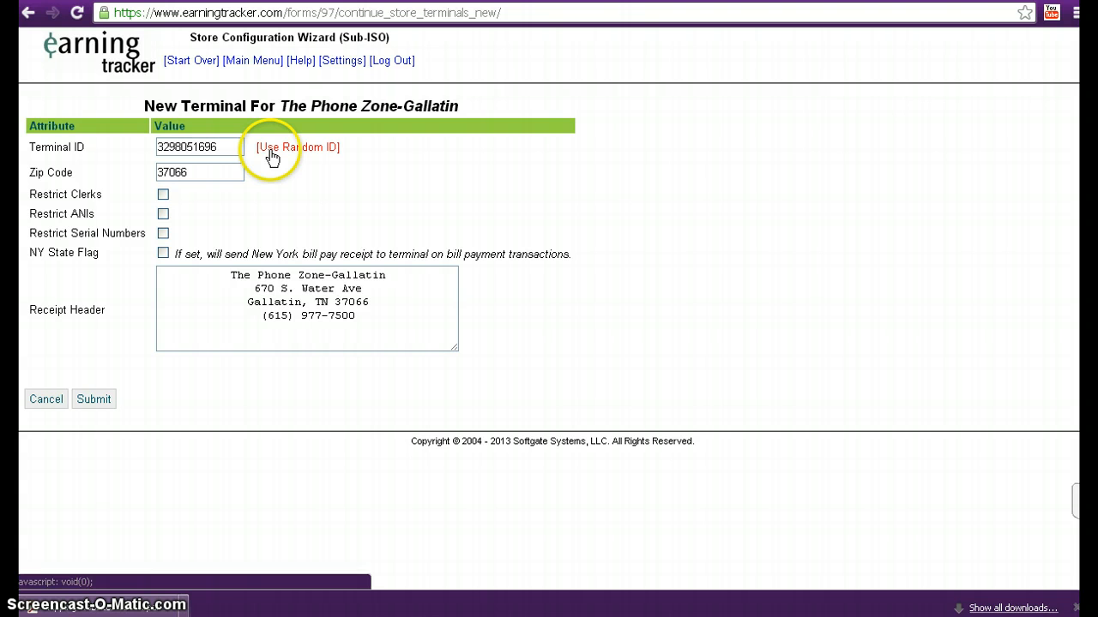
{"action": "left_click", "coordinate": [90, 403]}
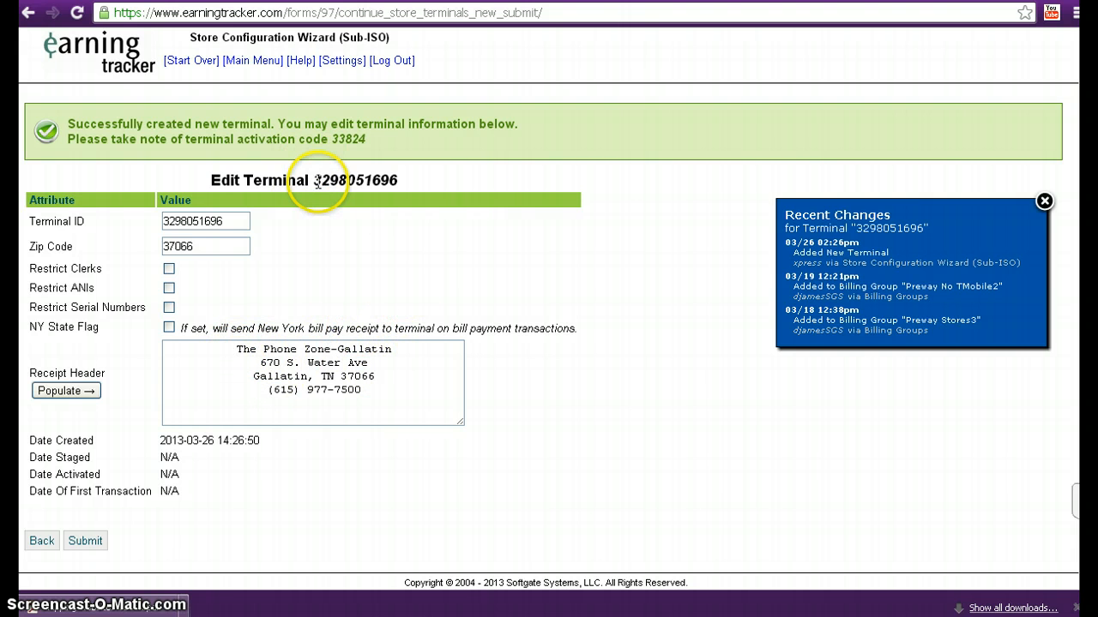
Select and copy the new terminal's ID and activation code
{"action": "left_click_drag", "start_coordinate": [314, 181], "coordinate": [391, 180]}
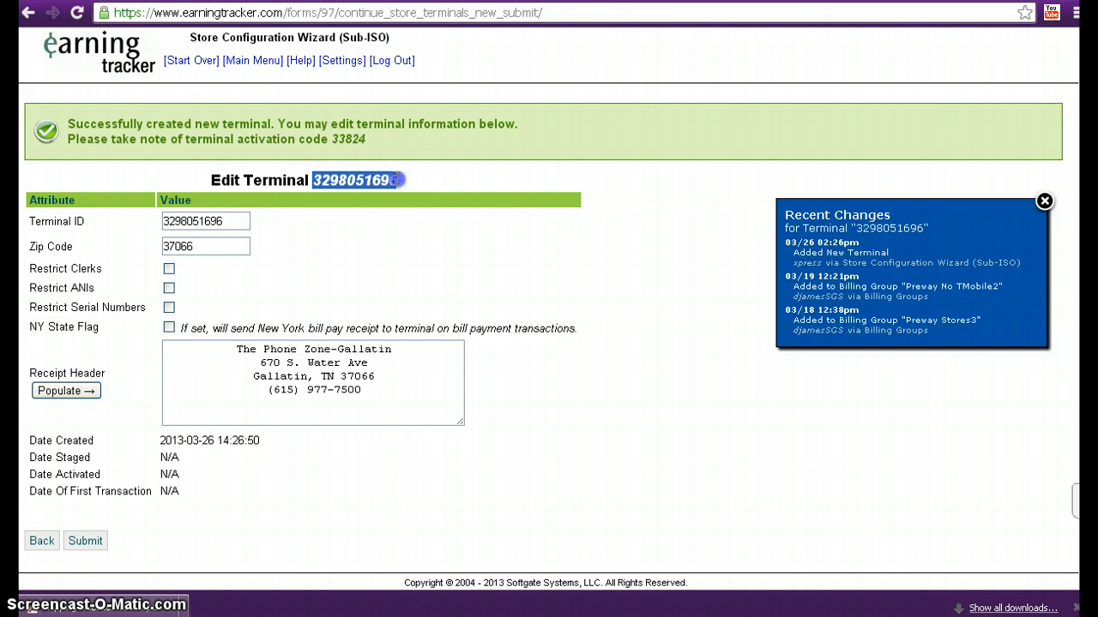
{"action": "left_click_drag", "start_coordinate": [332, 139], "coordinate": [363, 139]}
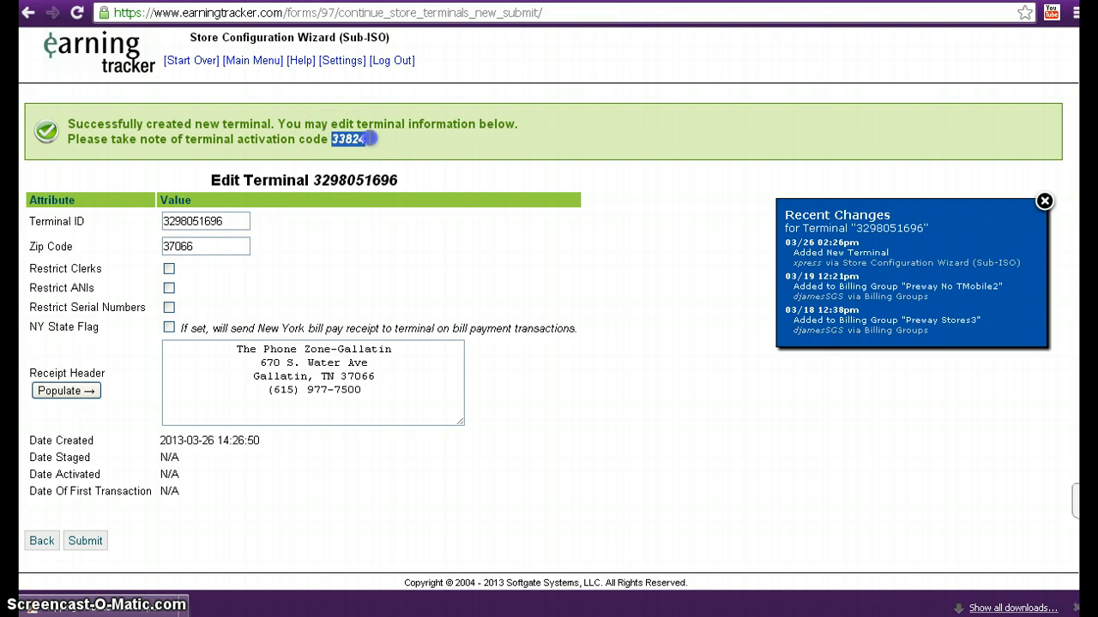
{"action": "left_click", "coordinate": [414, 183]}
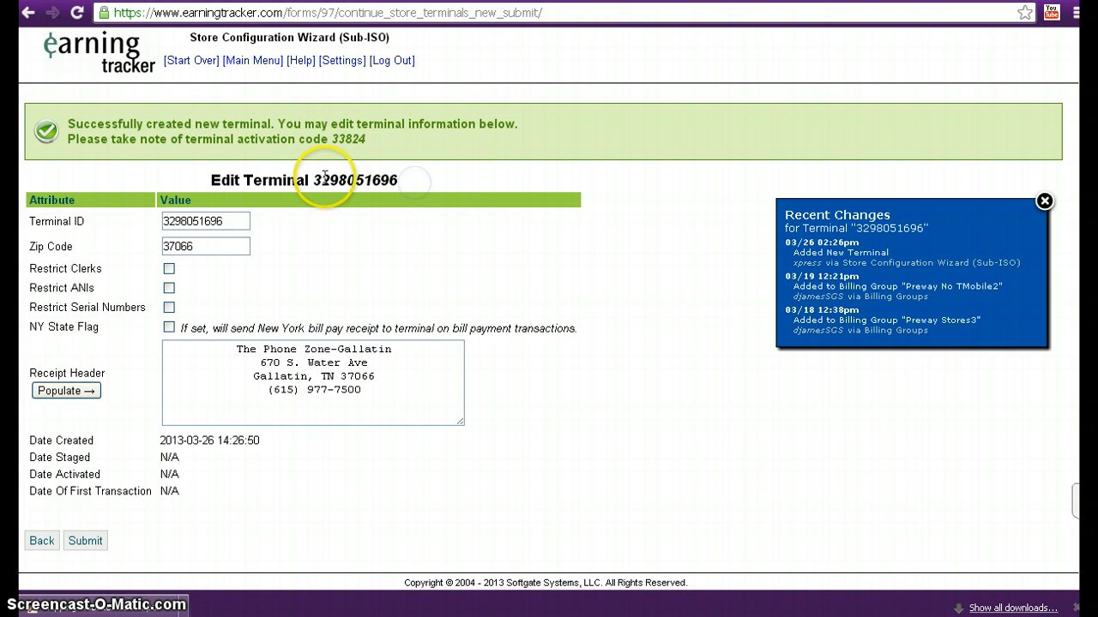
{"action": "left_click_drag", "start_coordinate": [325, 178], "coordinate": [415, 184]}
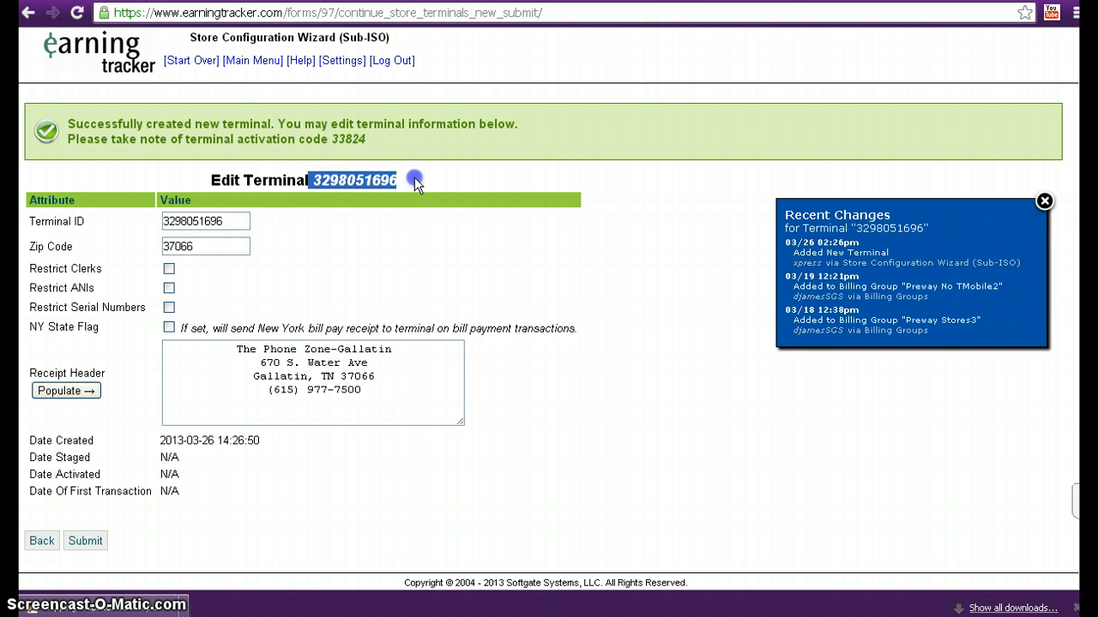
{"action": "left_click", "coordinate": [414, 184]}
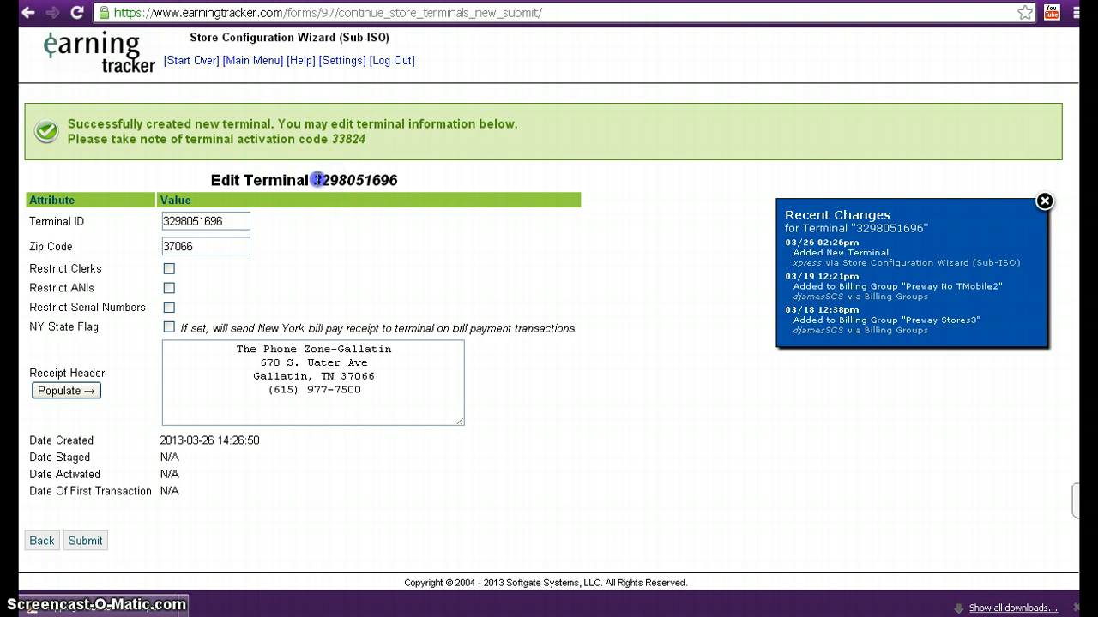
{"action": "left_click_drag", "start_coordinate": [316, 179], "coordinate": [393, 180]}
{"action": "left_click_drag", "start_coordinate": [331, 140], "coordinate": [403, 143]}
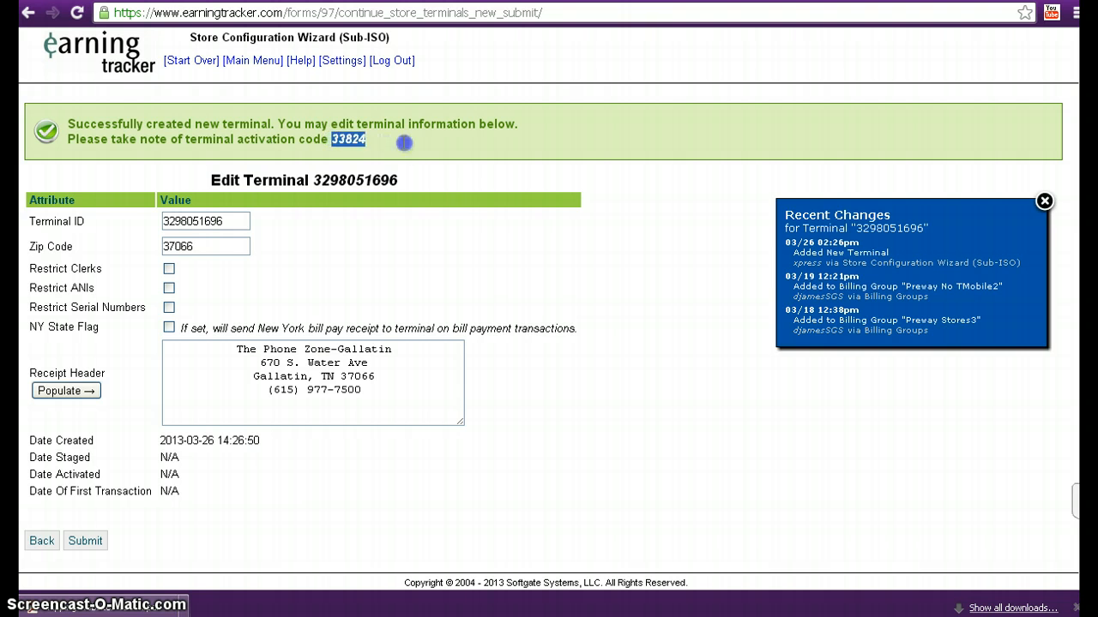
{"action": "left_click", "coordinate": [409, 167]}
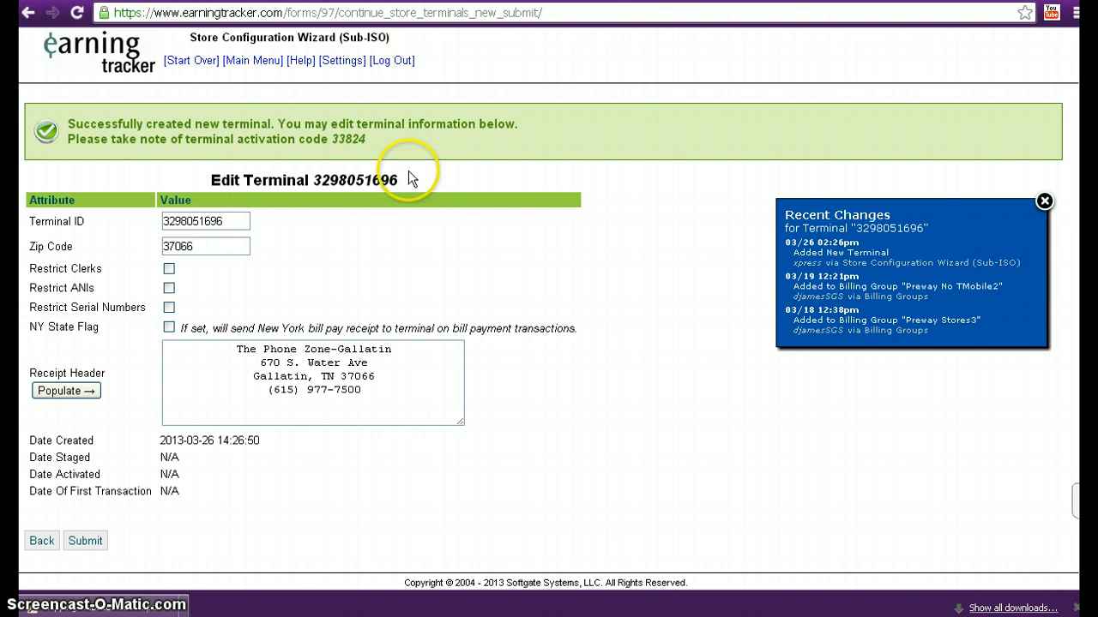
Go back to the store's terminal list and review its Web Portal and Verifone terminals
{"action": "left_click", "coordinate": [28, 13]}
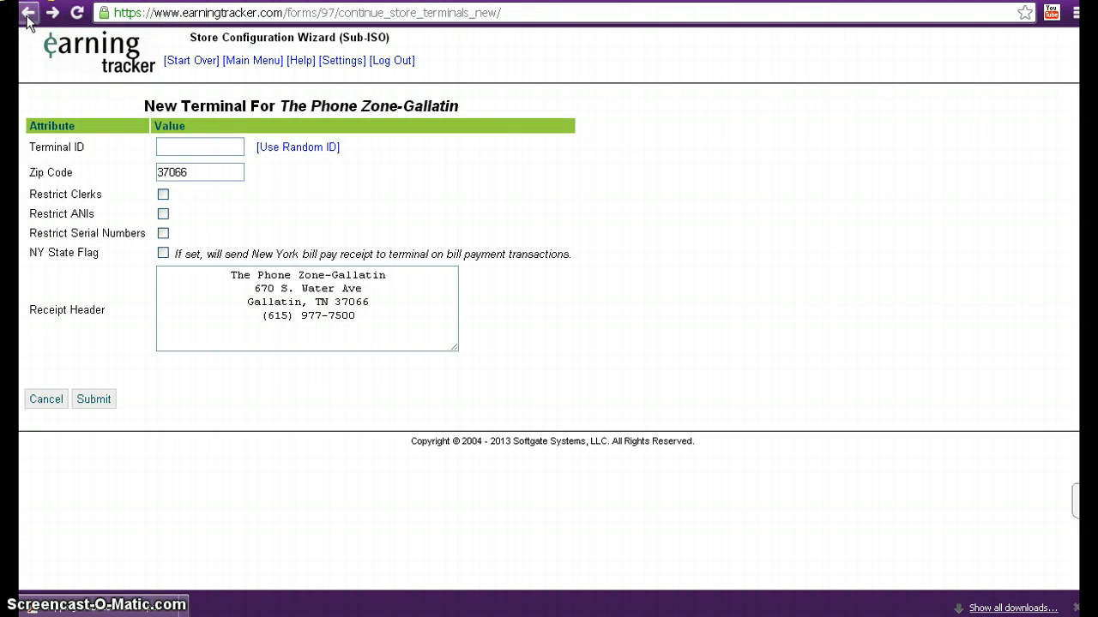
{"action": "left_click", "coordinate": [28, 13]}
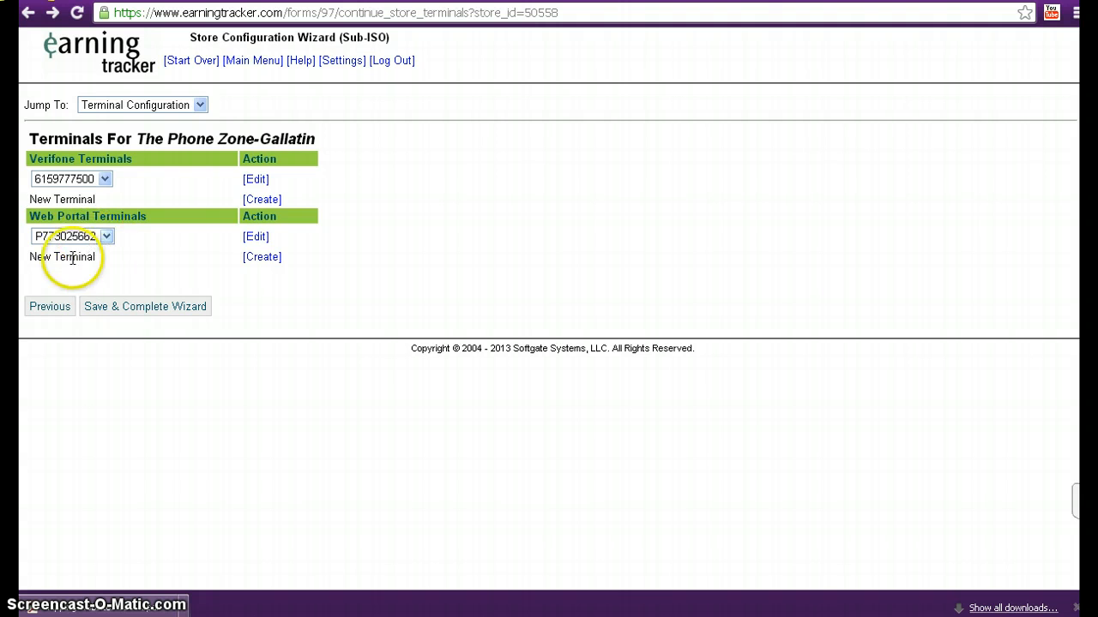
{"action": "left_click", "coordinate": [106, 237]}
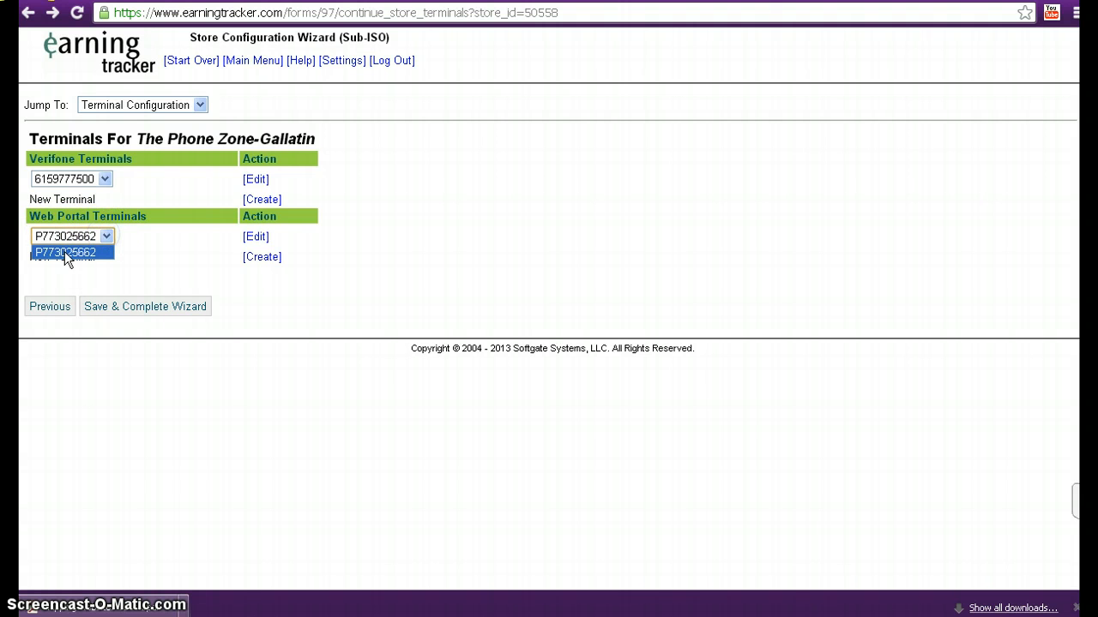
{"action": "left_click", "coordinate": [148, 247]}
{"action": "left_click", "coordinate": [107, 179]}
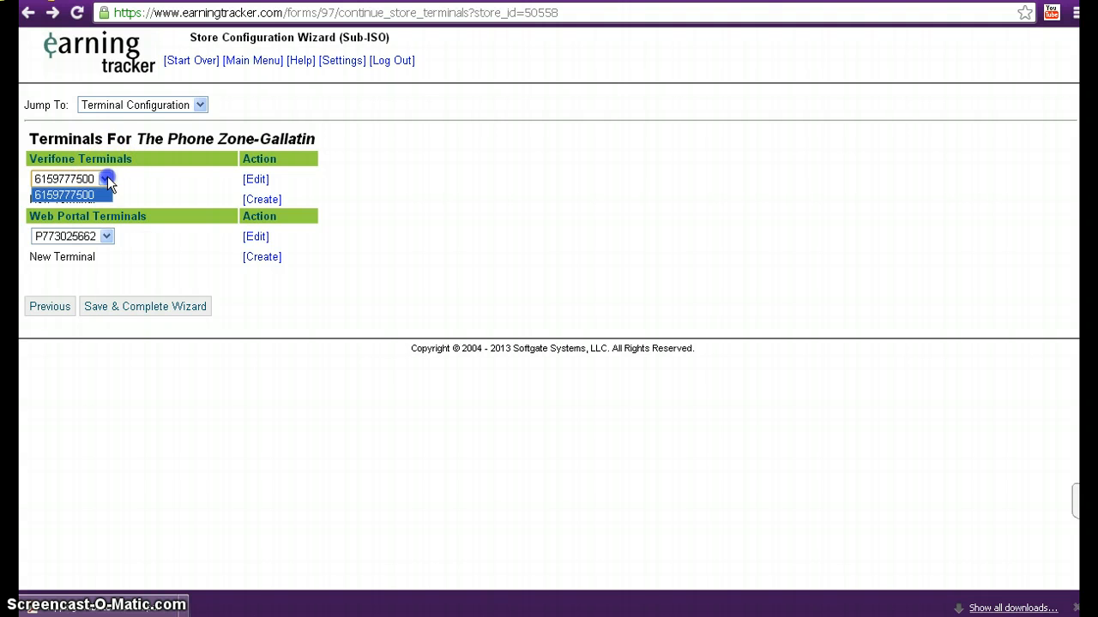
{"action": "left_click", "coordinate": [162, 192]}
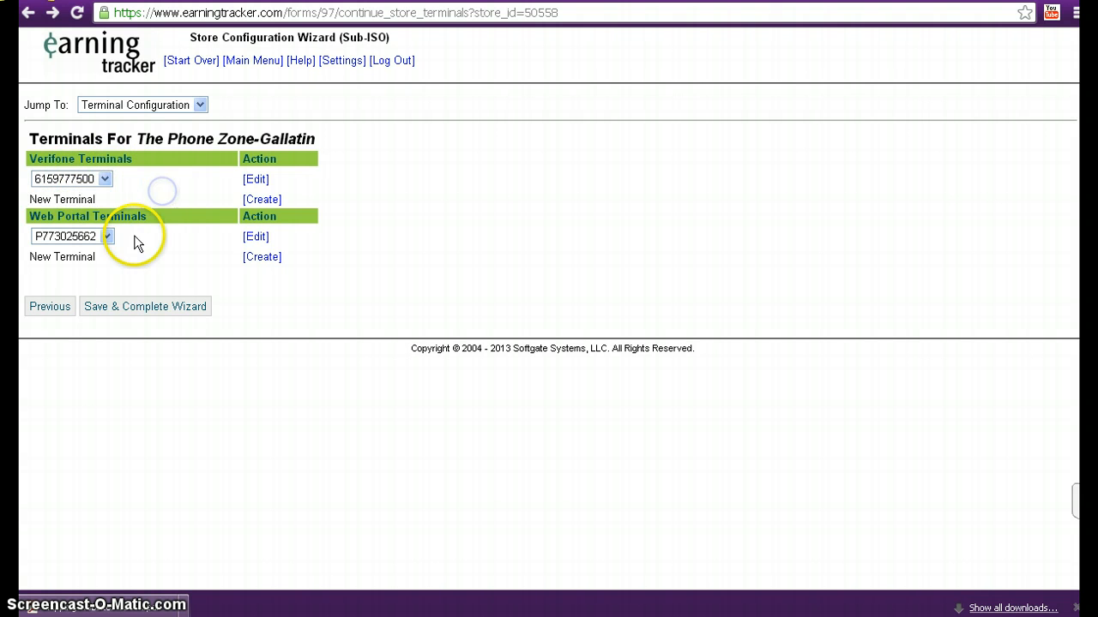
Open the Phone Zone-Gallatin web portal terminal for editing
{"action": "left_click", "coordinate": [256, 237]}
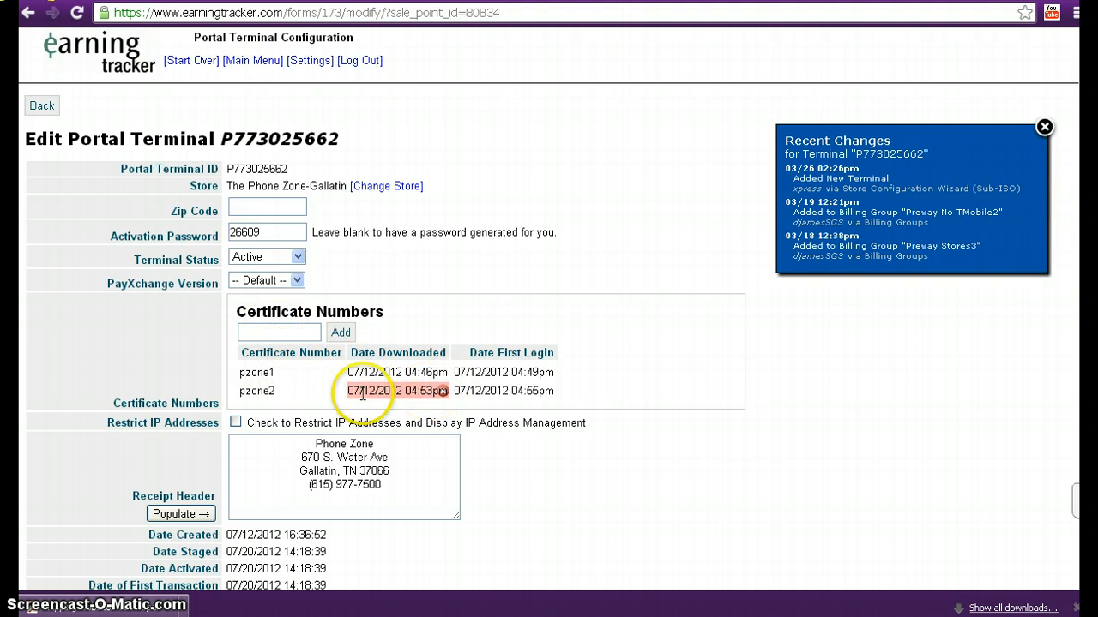
{"action": "left_click", "coordinate": [253, 373]}
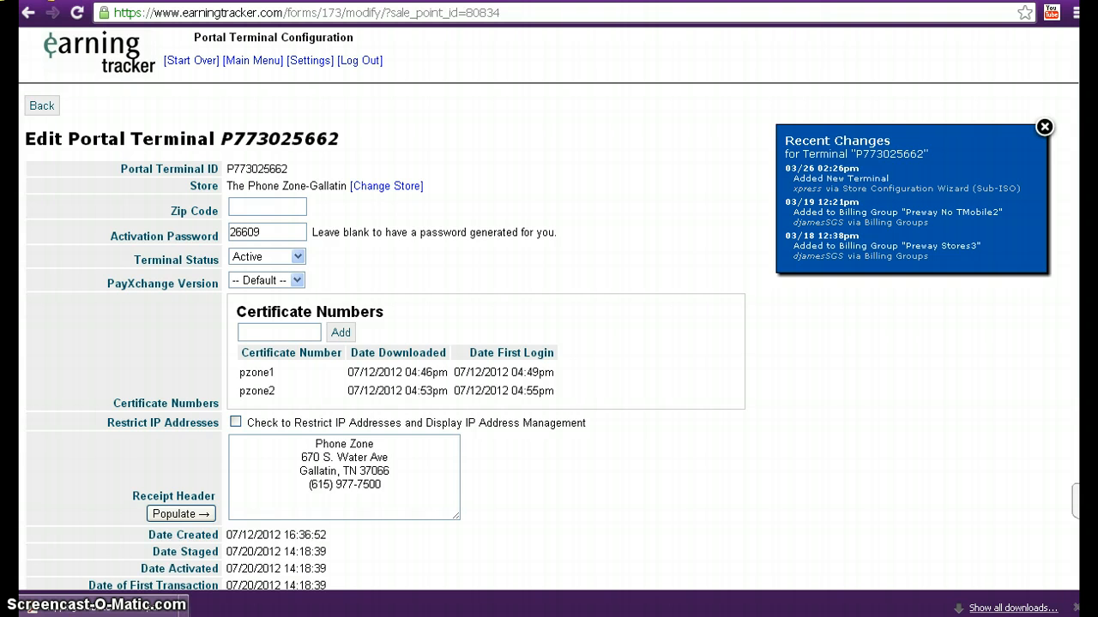
{"action": "scroll", "coordinate": [549, 309], "scroll_direction": "down", "scroll_amount": 3}
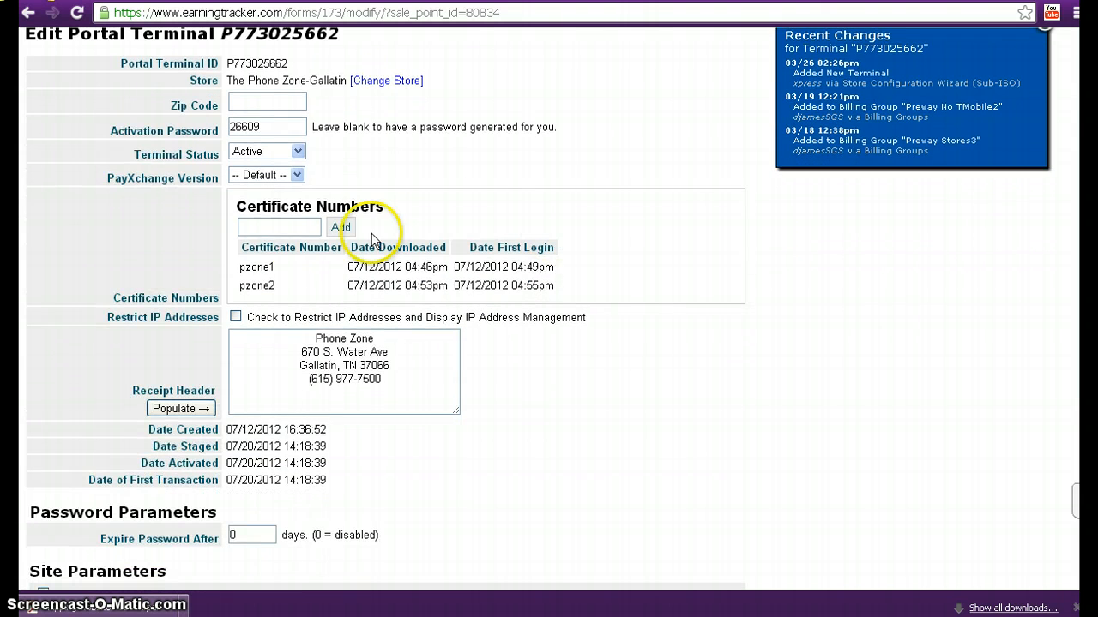
Add pzone3 to the terminal's Certificate Numbers and scroll to check it
{"action": "left_click", "coordinate": [279, 232]}
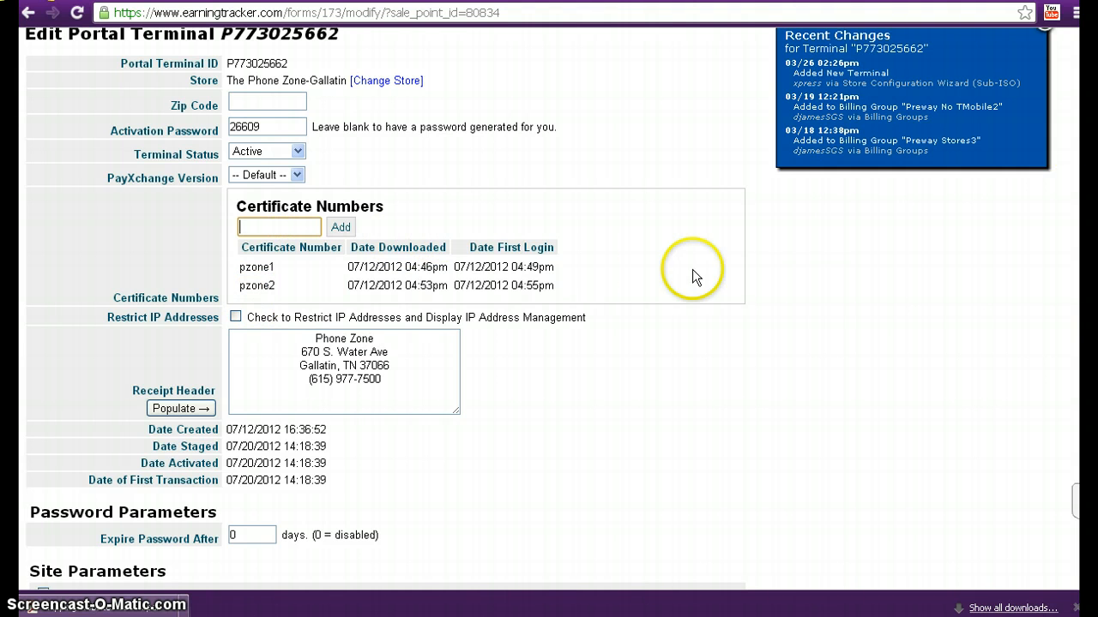
{"action": "mouse_move", "coordinate": [268, 259]}
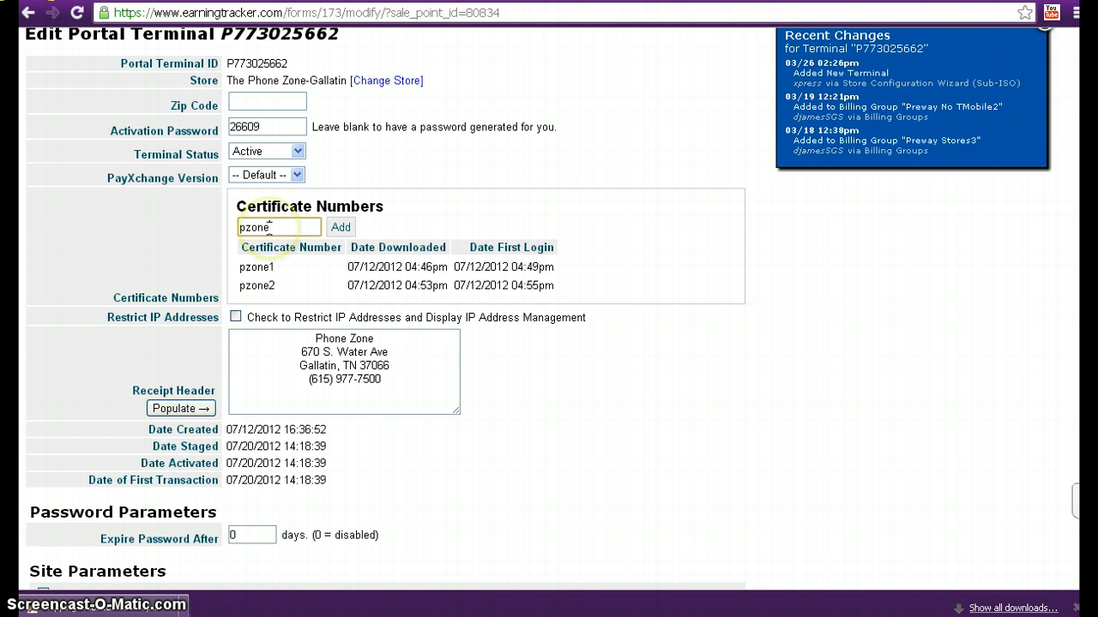
{"action": "type", "text": "3"}
{"action": "left_click", "coordinate": [340, 227]}
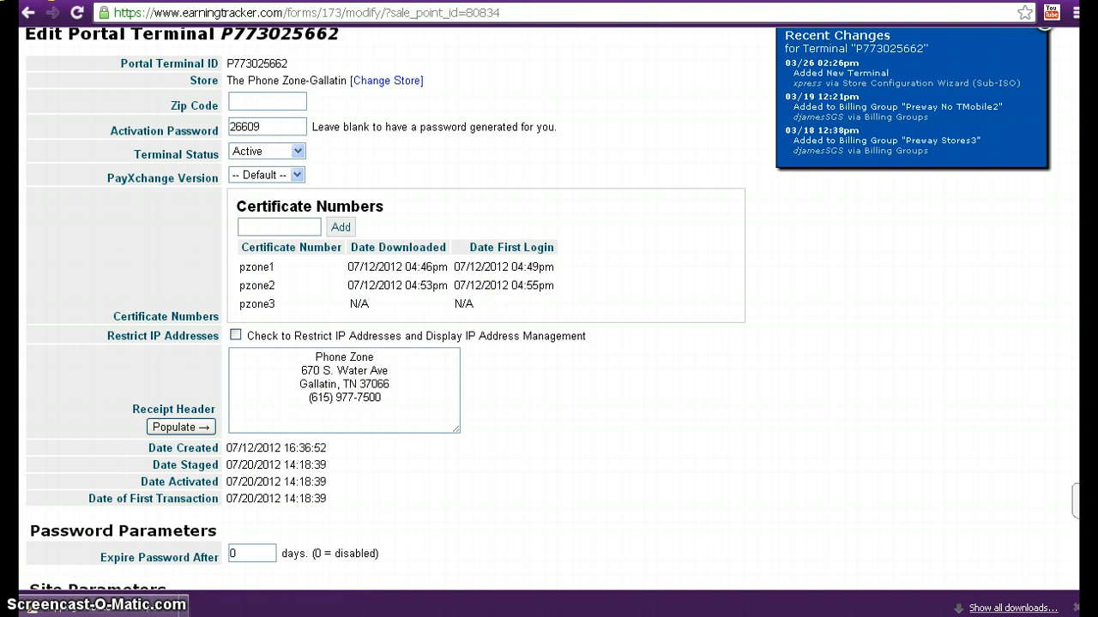
{"action": "scroll", "coordinate": [548, 309], "scroll_direction": "down", "scroll_amount": 3}
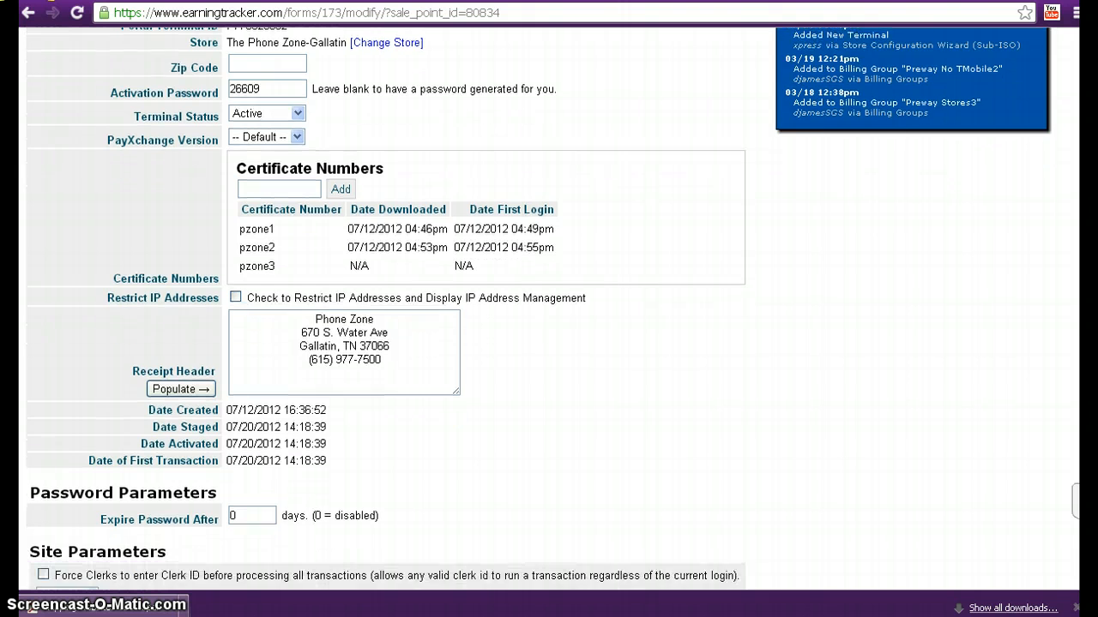
{"action": "scroll", "coordinate": [549, 308], "scroll_direction": "down", "scroll_amount": 1}
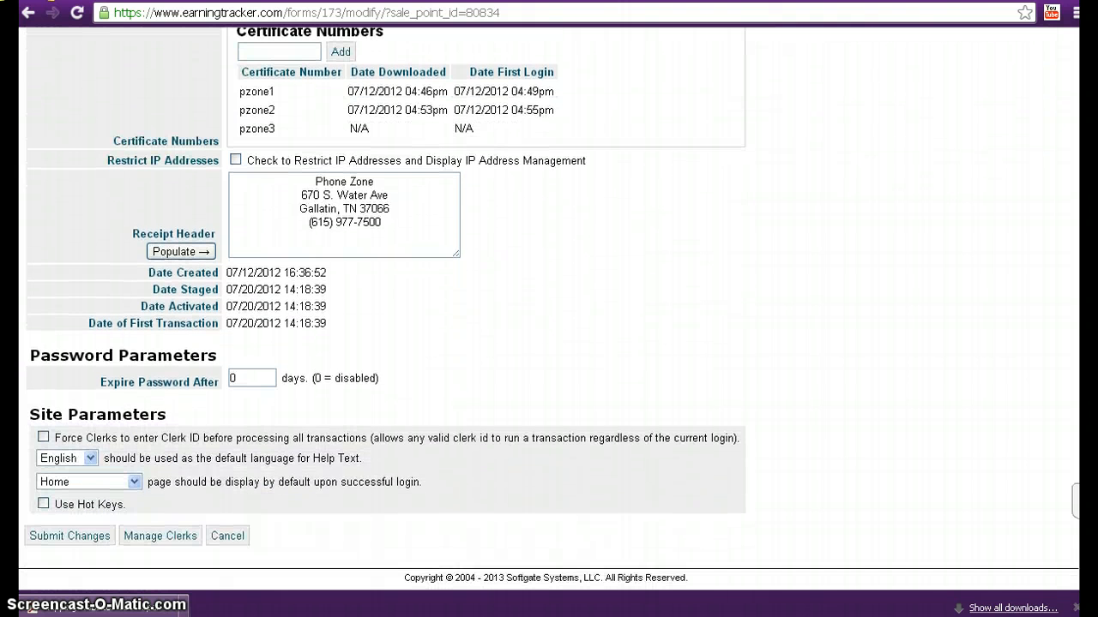
{"action": "scroll", "coordinate": [549, 309], "scroll_direction": "up", "scroll_amount": 4}
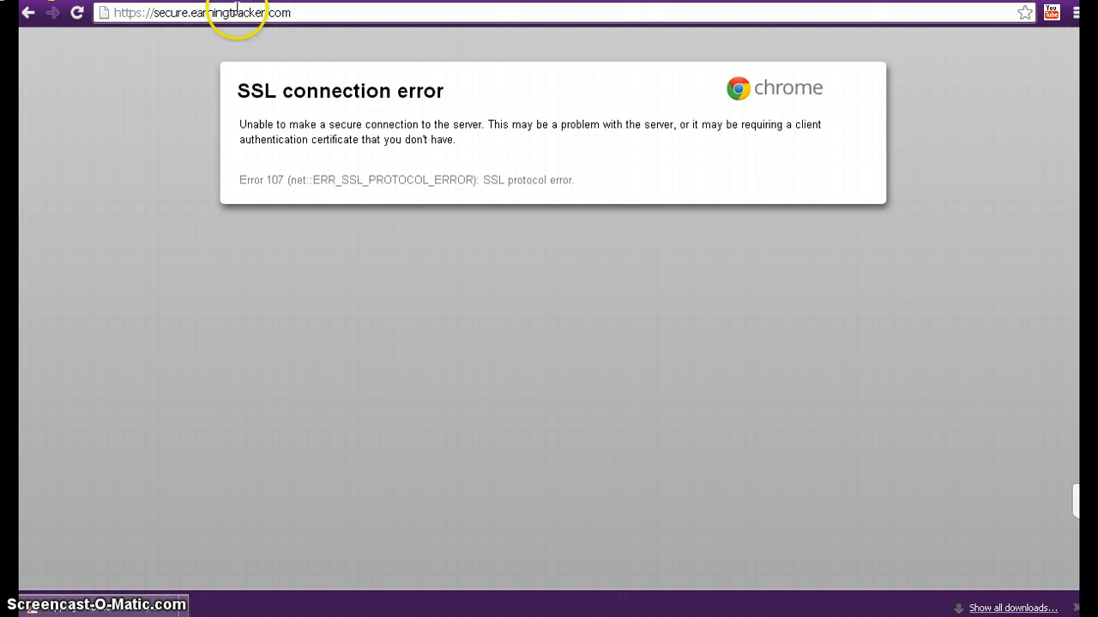
Select the current URL in the address bar and open a new Chrome window
{"action": "left_click", "coordinate": [243, 14]}
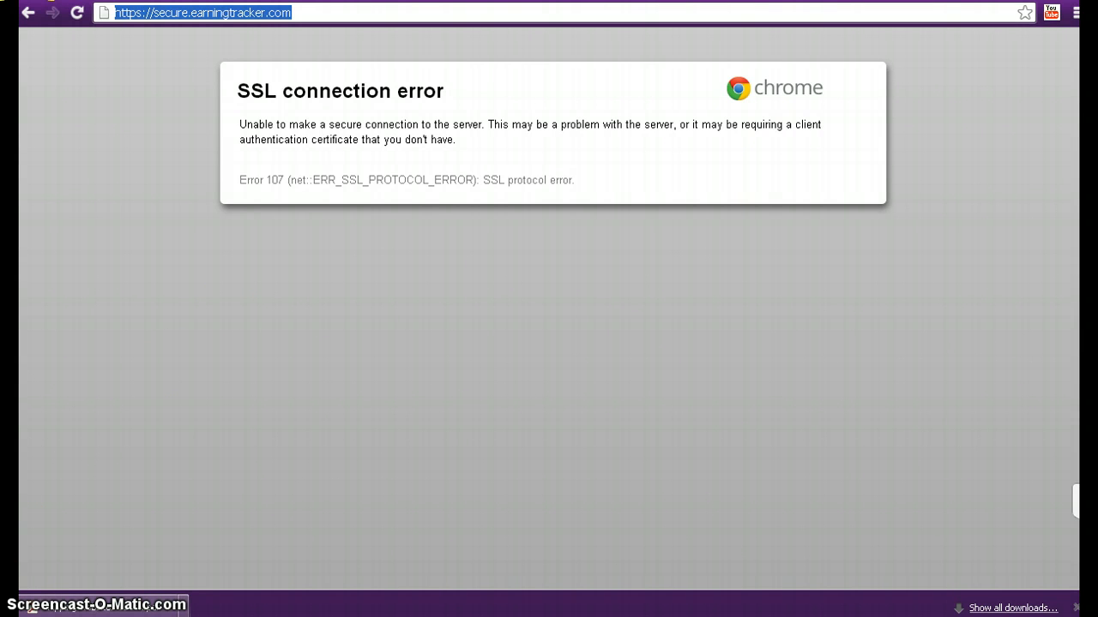
{"action": "left_click", "coordinate": [302, 616]}
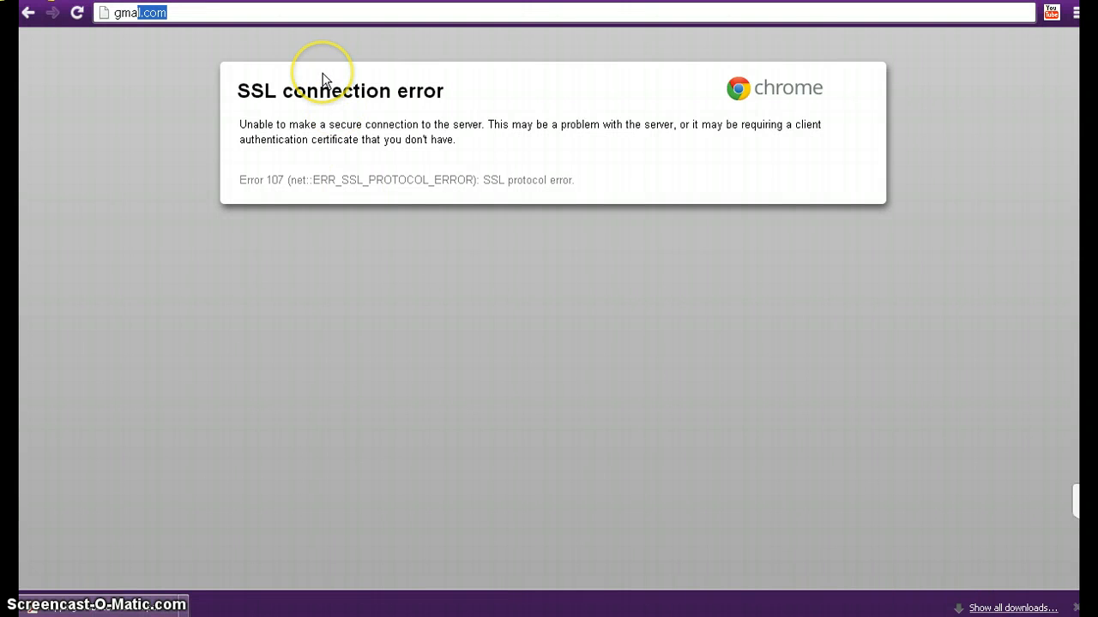
Accept the gmail.com address suggestion to load the Gmail inbox
{"action": "key", "text": "Right"}
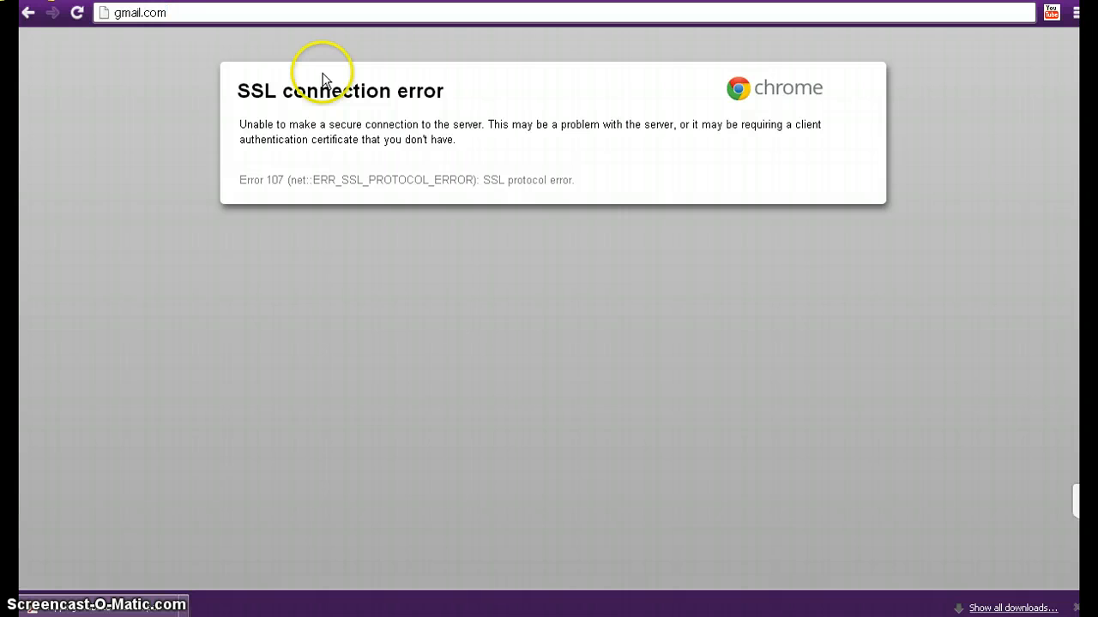
{"action": "key", "text": "BackSpace"}
{"action": "key", "text": "BackSpace"}
{"action": "key", "text": "BackSpace"}
{"action": "key", "text": "BackSpace"}
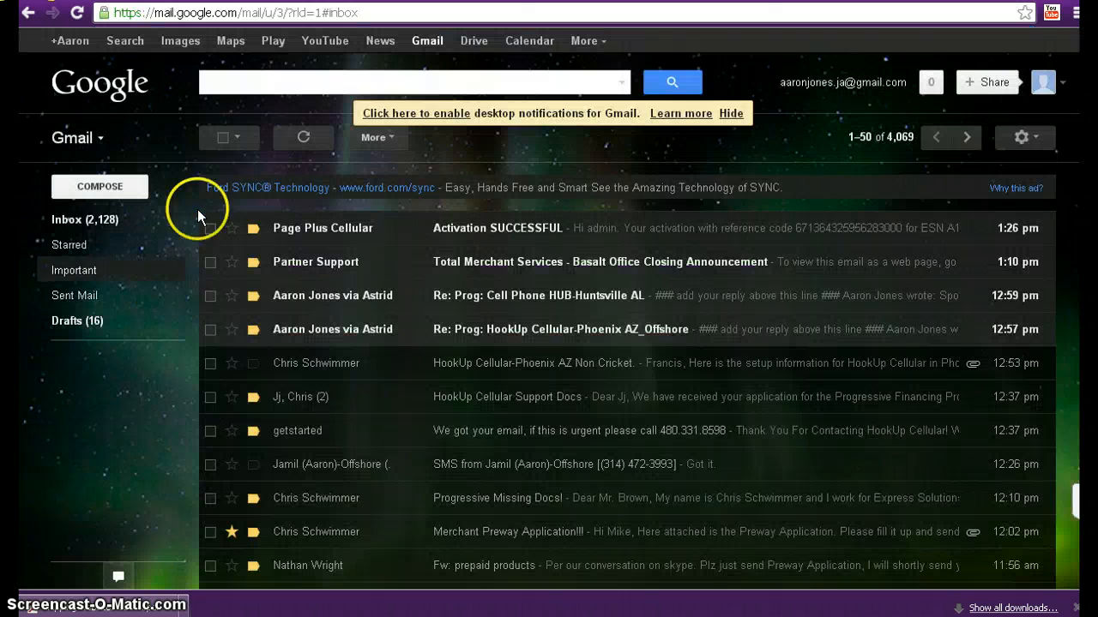
Compose a new email and choose the intended contact as recipient
{"action": "left_click", "coordinate": [115, 190]}
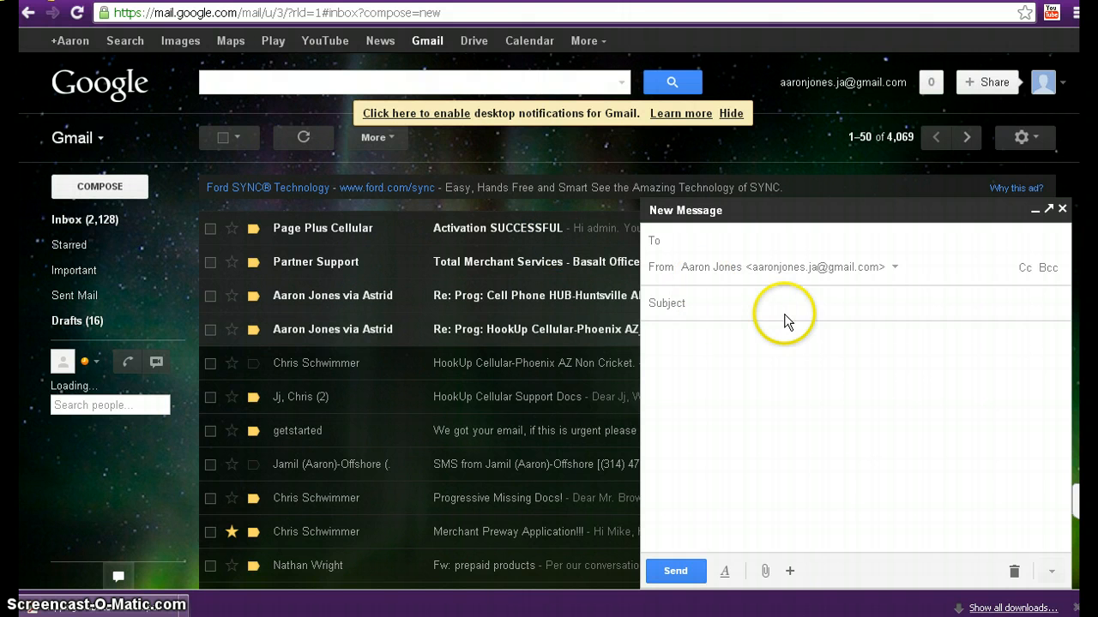
{"action": "type", "text": "t"}
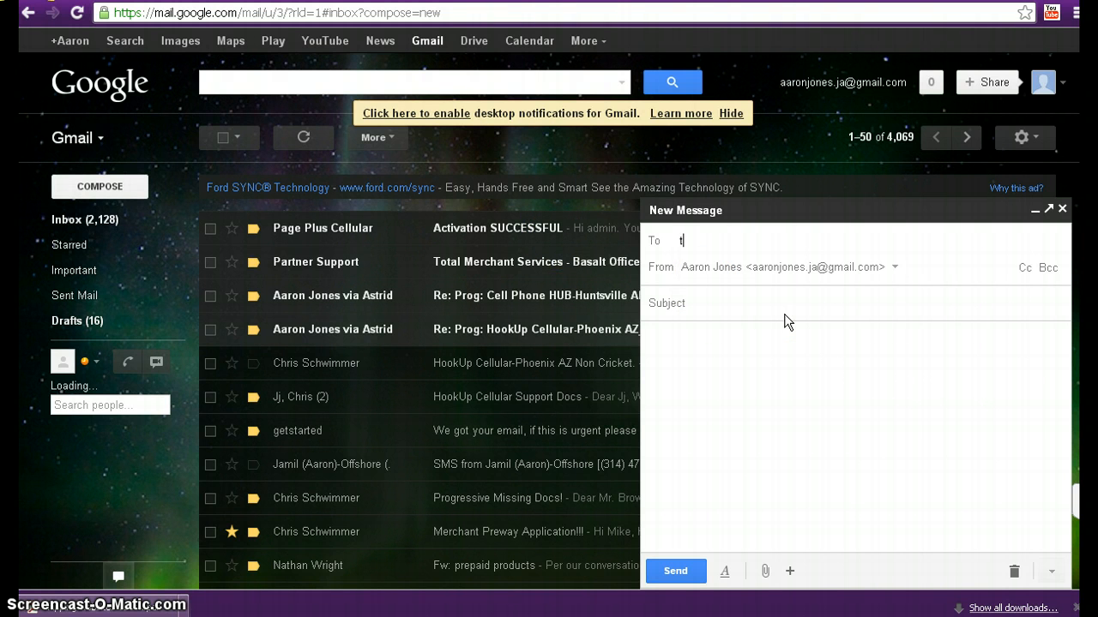
{"action": "type", "text": "he"}
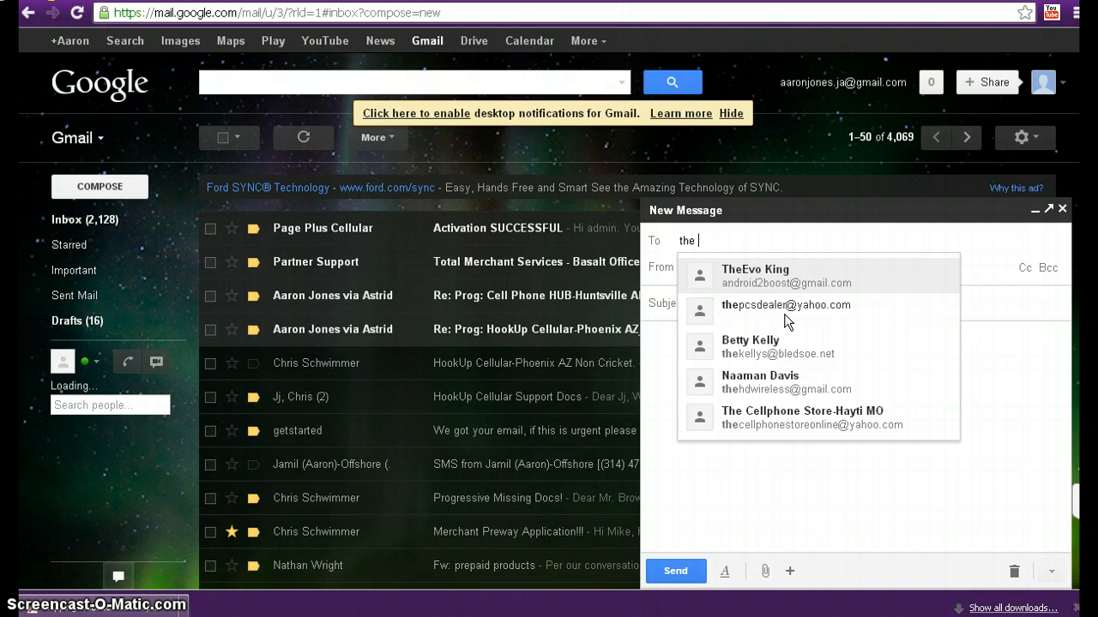
{"action": "type", "text": " p"}
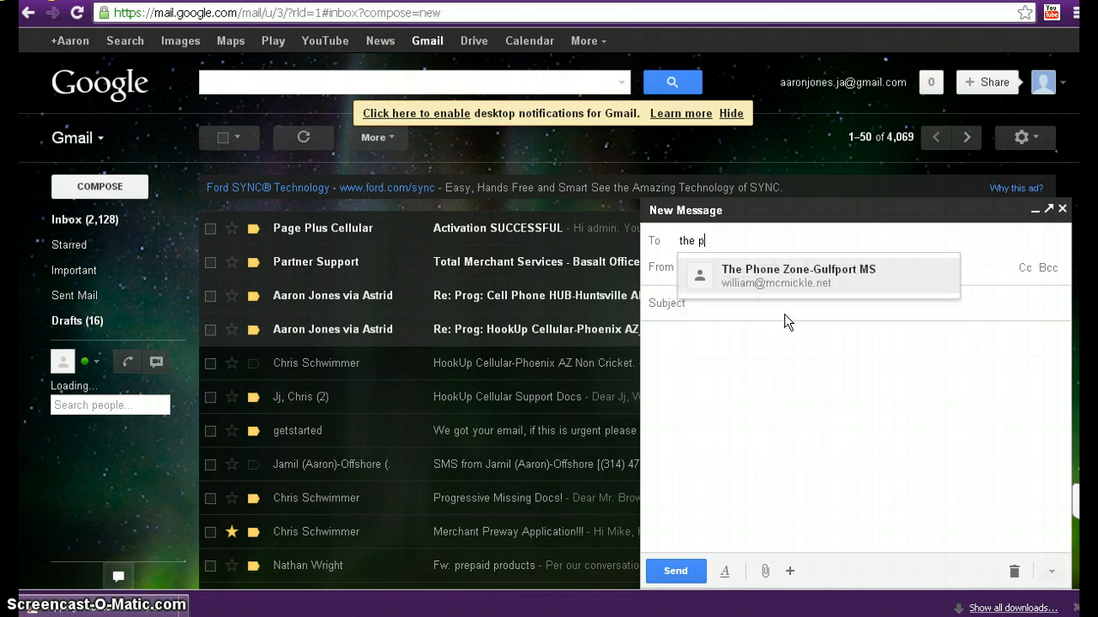
{"action": "type", "text": "ho"}
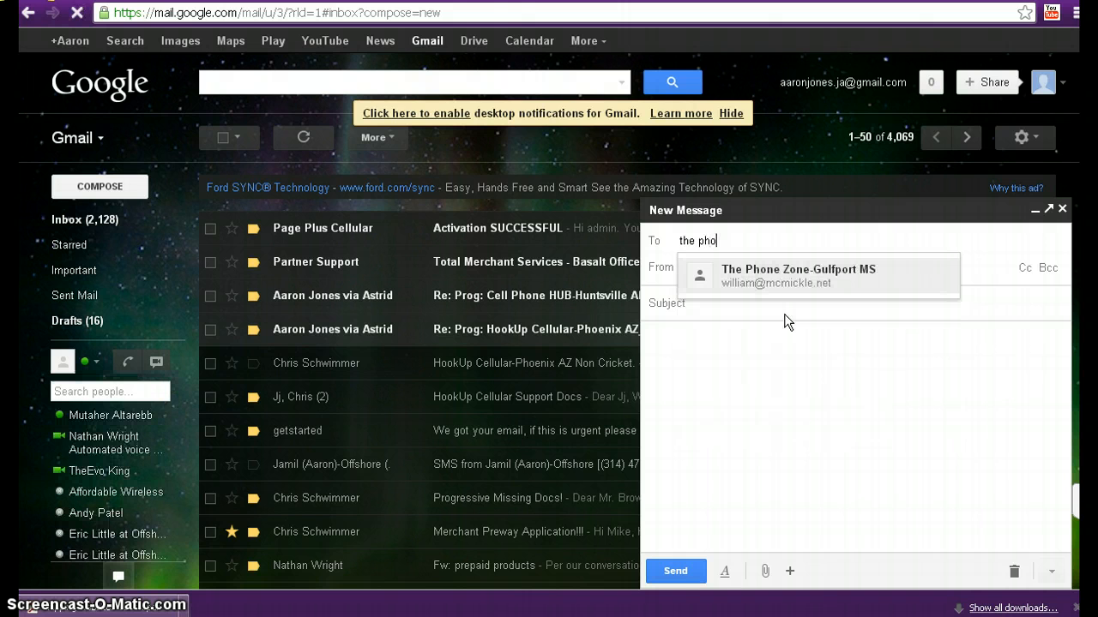
{"action": "type", "text": "ne"}
{"action": "key", "text": "BackSpace"}
{"action": "key", "text": "BackSpace"}
{"action": "key", "text": "BackSpace"}
{"action": "key", "text": "BackSpace"}
{"action": "key", "text": "BackSpace"}
{"action": "key", "text": "BackSpace"}
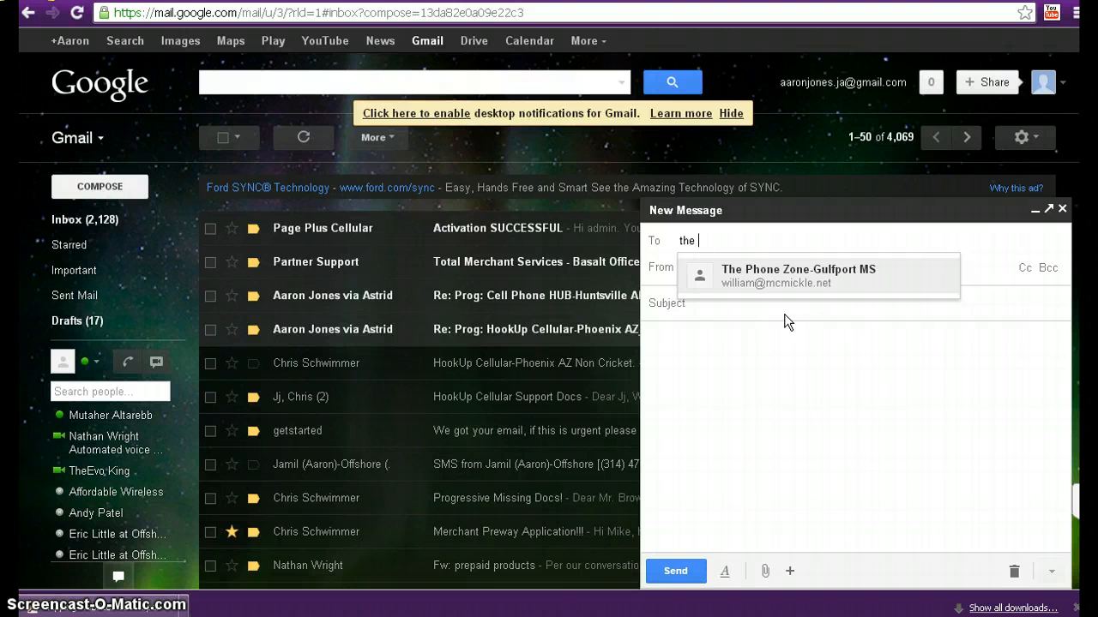
{"action": "key", "text": "BackSpace"}
{"action": "key", "text": "BackSpace"}
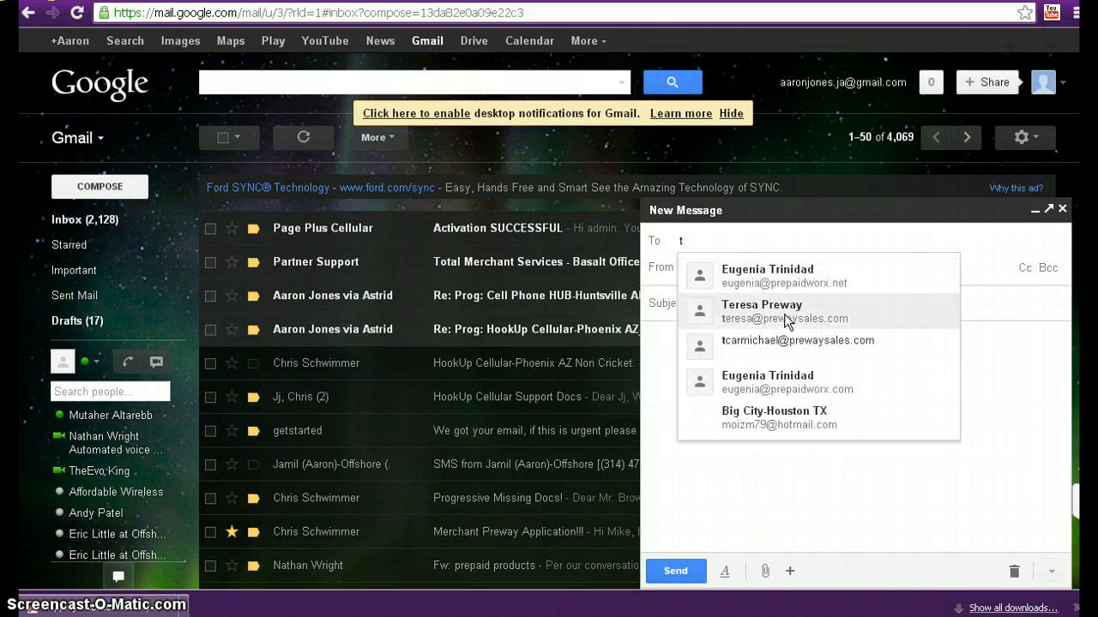
{"action": "type", "text": "c"}
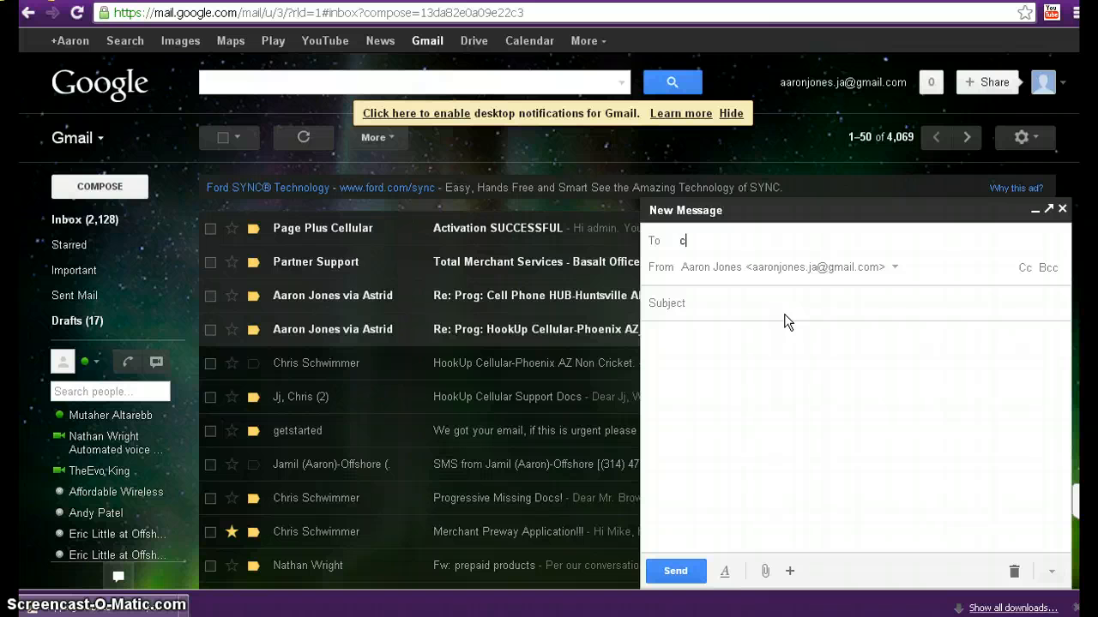
{"action": "type", "text": "hris"}
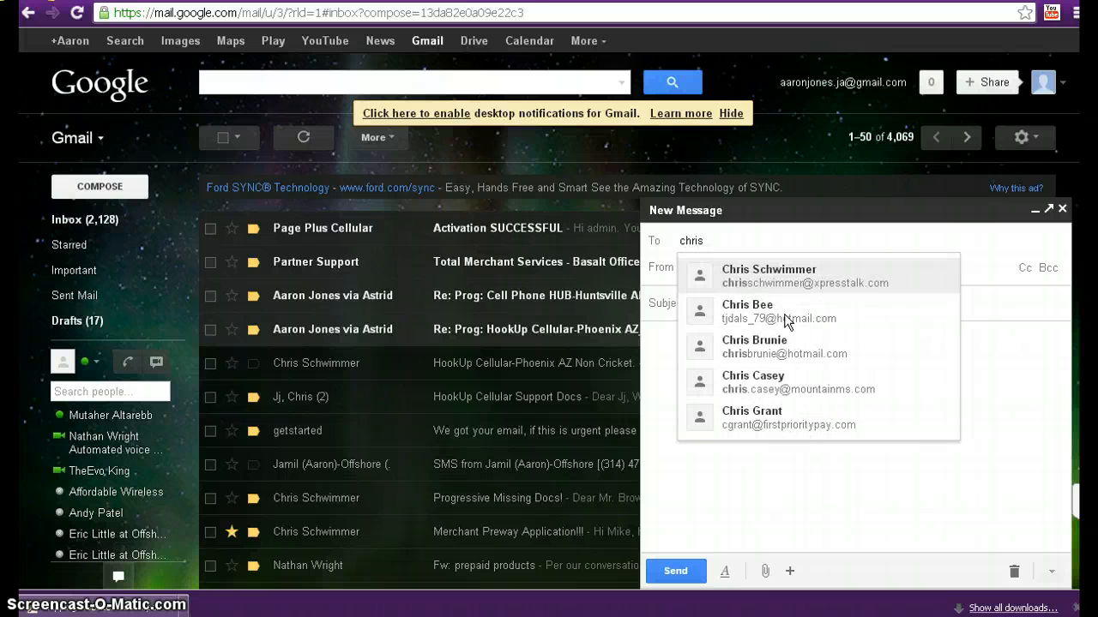
{"action": "type", "text": " has"}
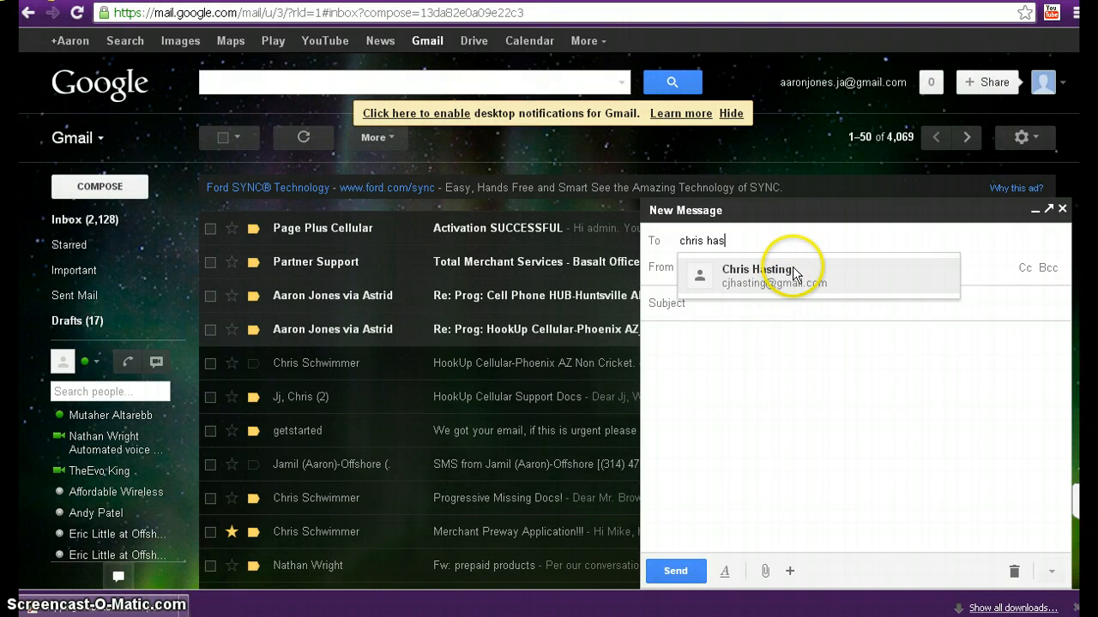
{"action": "left_click", "coordinate": [789, 273]}
Enter the subject 'Preway Certificate' and minimize the draft
{"action": "left_click", "coordinate": [737, 301]}
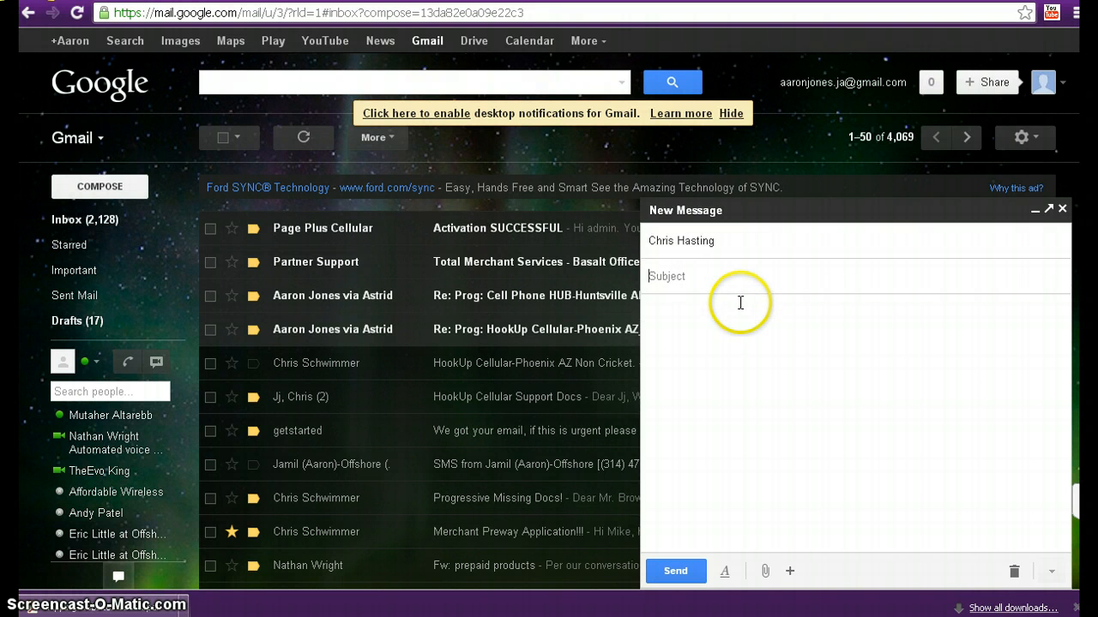
{"action": "left_click", "coordinate": [810, 335]}
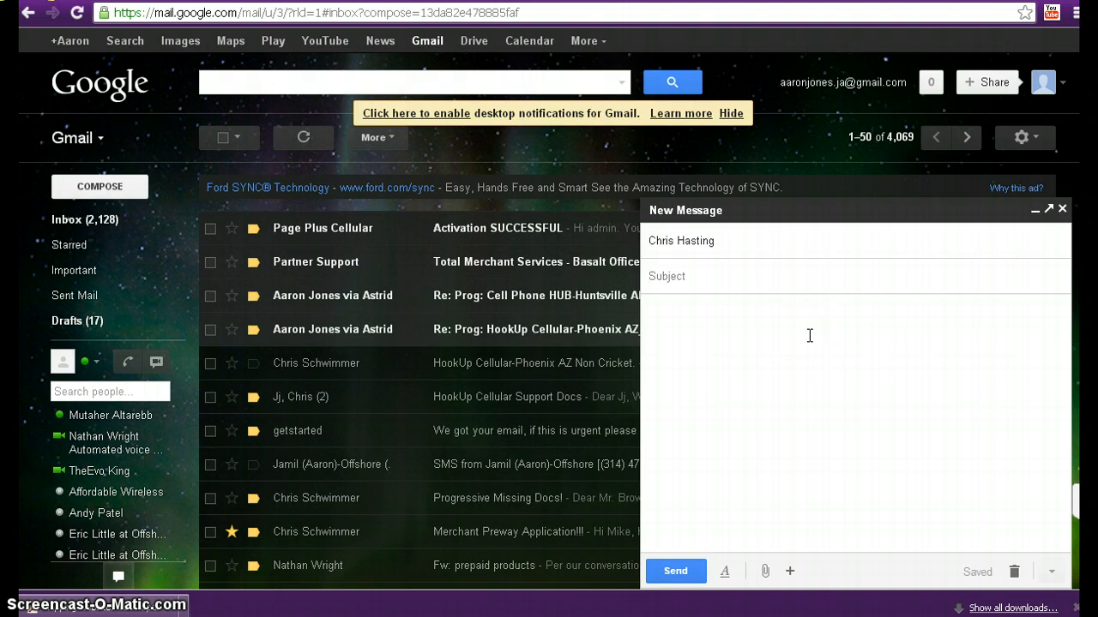
{"action": "key", "text": "shift+Tab"}
{"action": "type", "text": "Se"}
{"action": "key", "text": "BackSpace"}
{"action": "key", "text": "BackSpace"}
{"action": "type", "text": "Preway "}
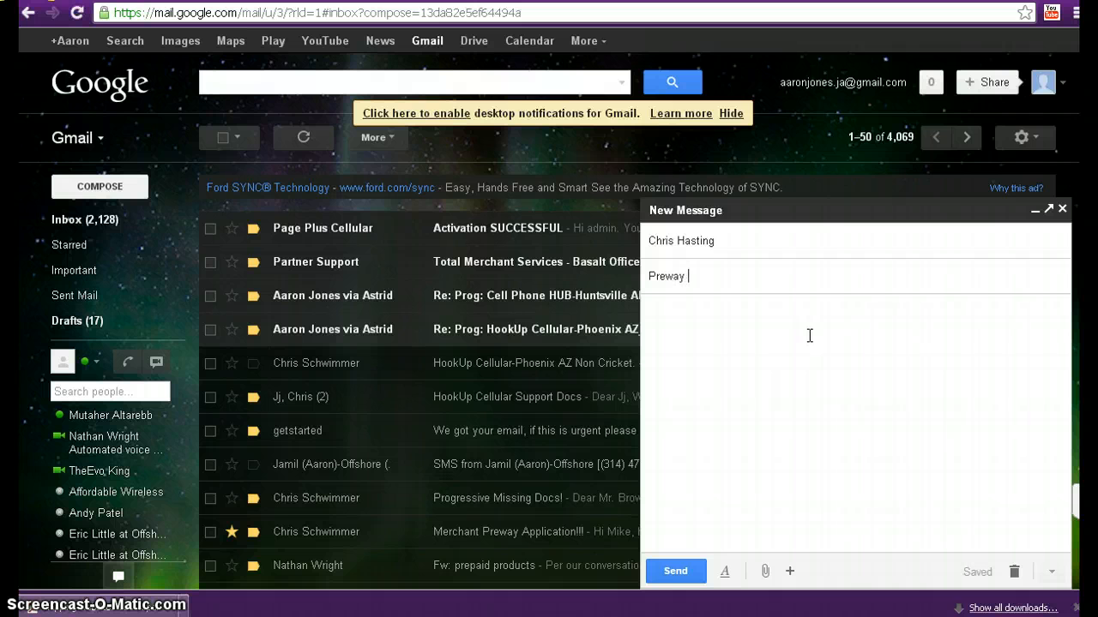
{"action": "type", "text": "Certificate"}
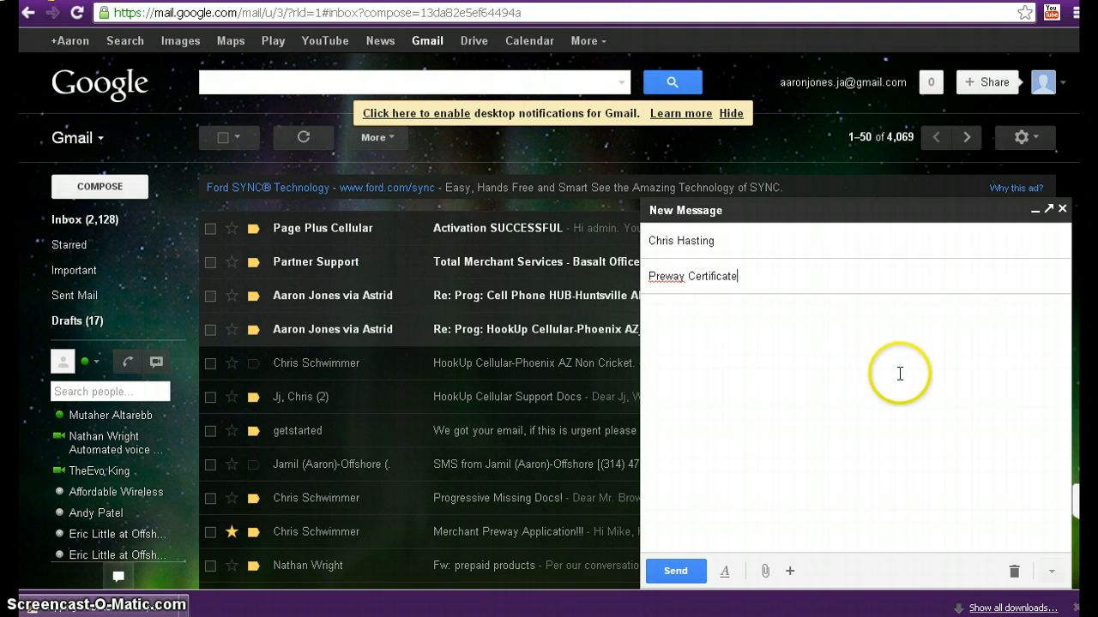
{"action": "left_click", "coordinate": [848, 217]}
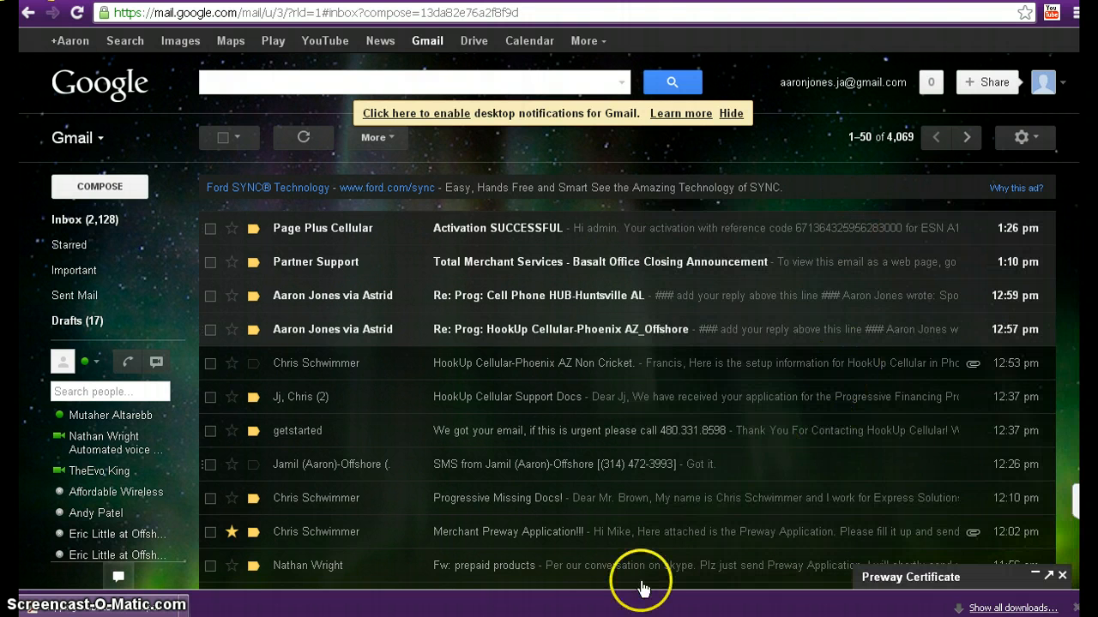
Reopen the Preway Certificate draft and pop it out into its own window
{"action": "left_click", "coordinate": [980, 576]}
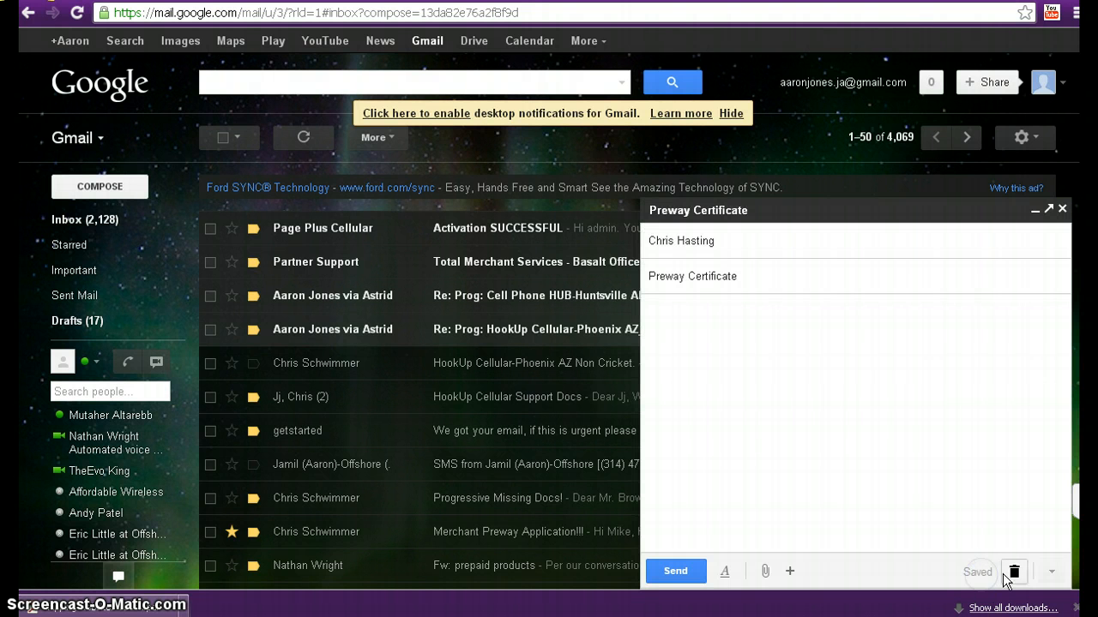
{"action": "left_click", "coordinate": [1052, 573]}
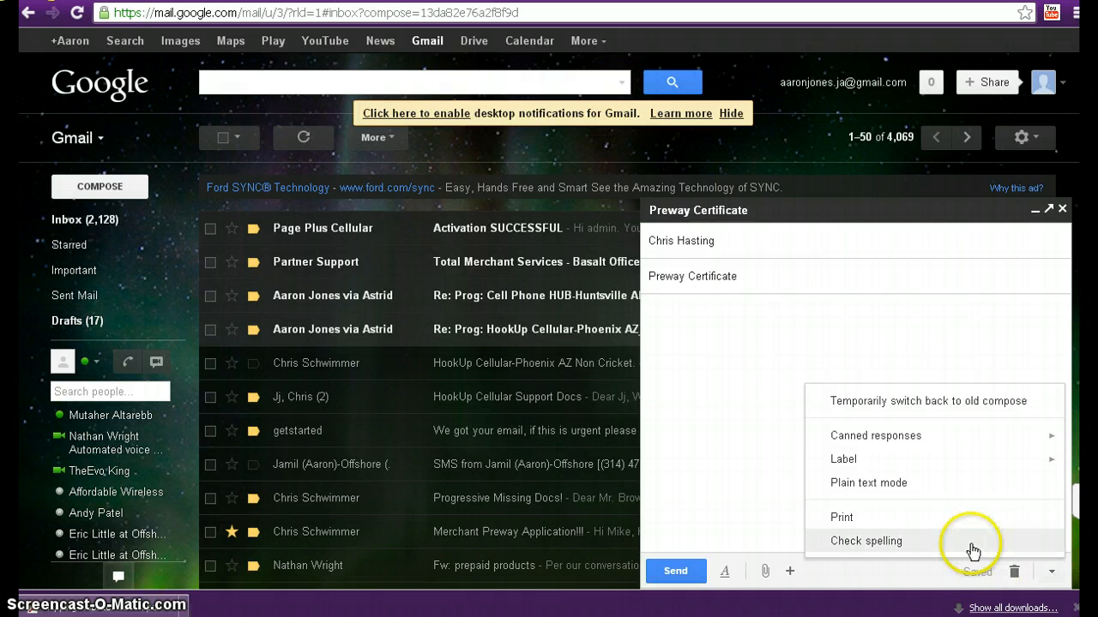
{"action": "left_click", "coordinate": [1048, 217]}
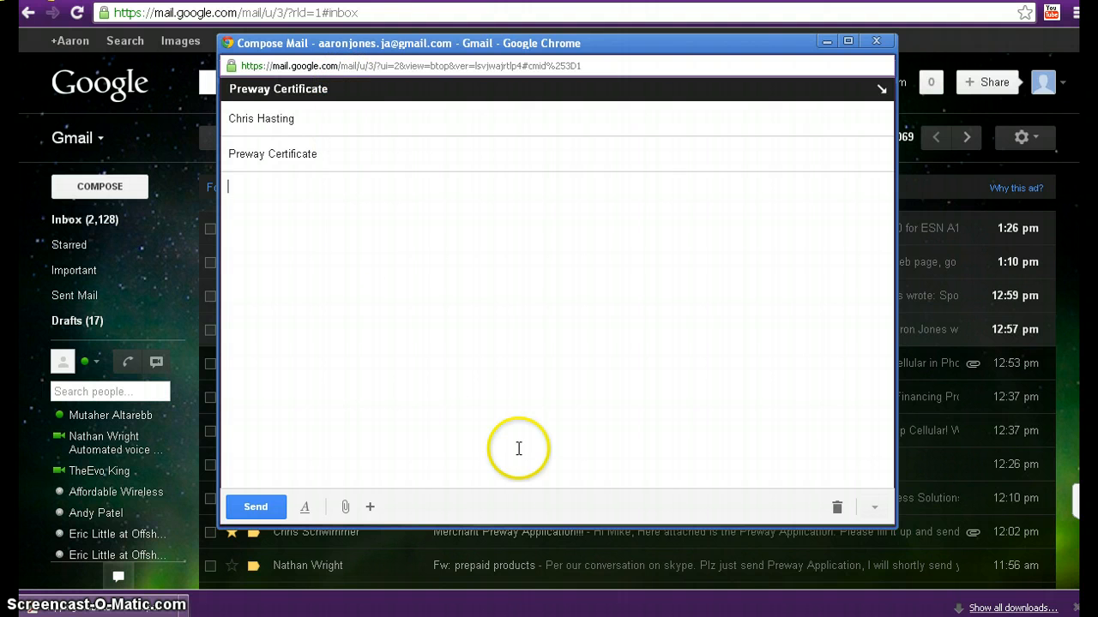
Browse the draft's More options menu, including Canned responses
{"action": "left_click", "coordinate": [875, 506]}
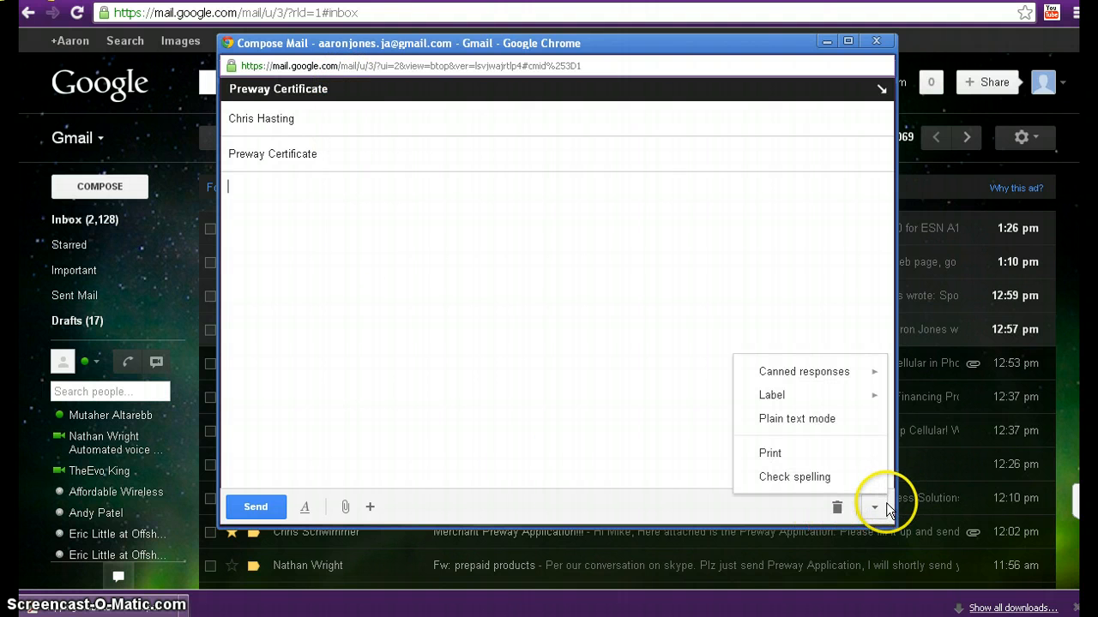
{"action": "mouse_move", "coordinate": [821, 397]}
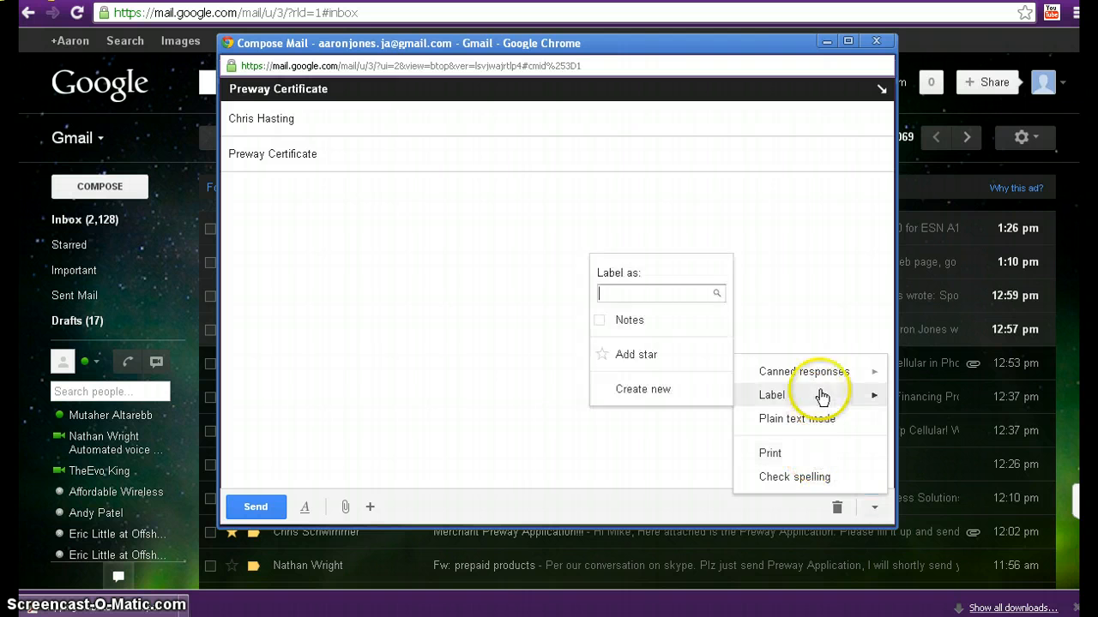
{"action": "mouse_move", "coordinate": [828, 375]}
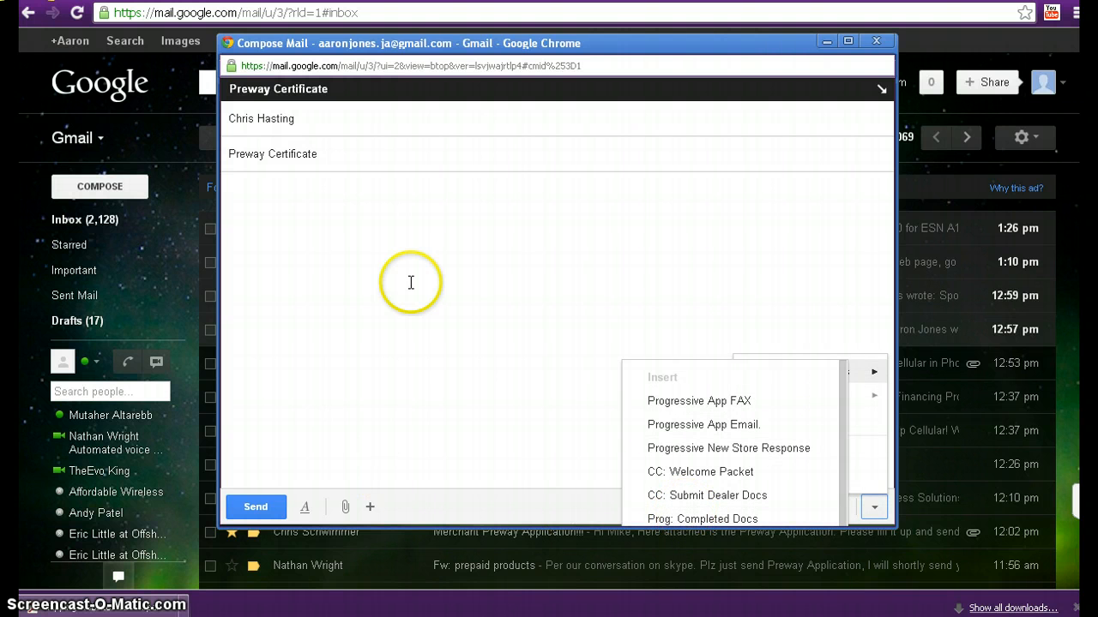
{"action": "left_click", "coordinate": [310, 213]}
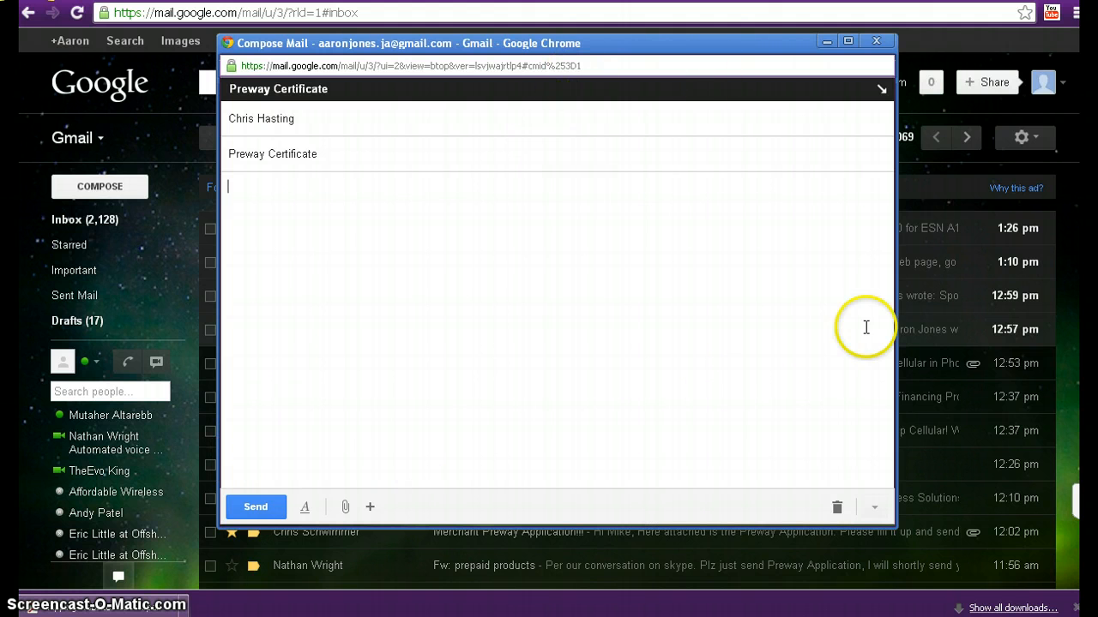
{"action": "left_click", "coordinate": [875, 508]}
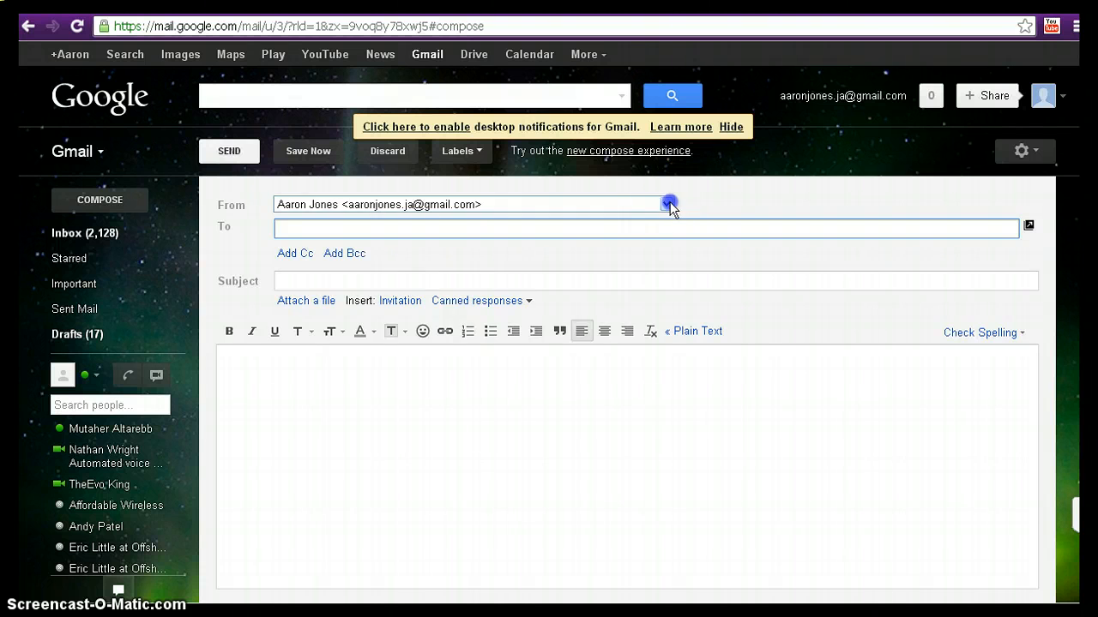
In full-page compose, send from the Xpress Telecom address to the chosen contact
{"action": "left_click", "coordinate": [667, 204]}
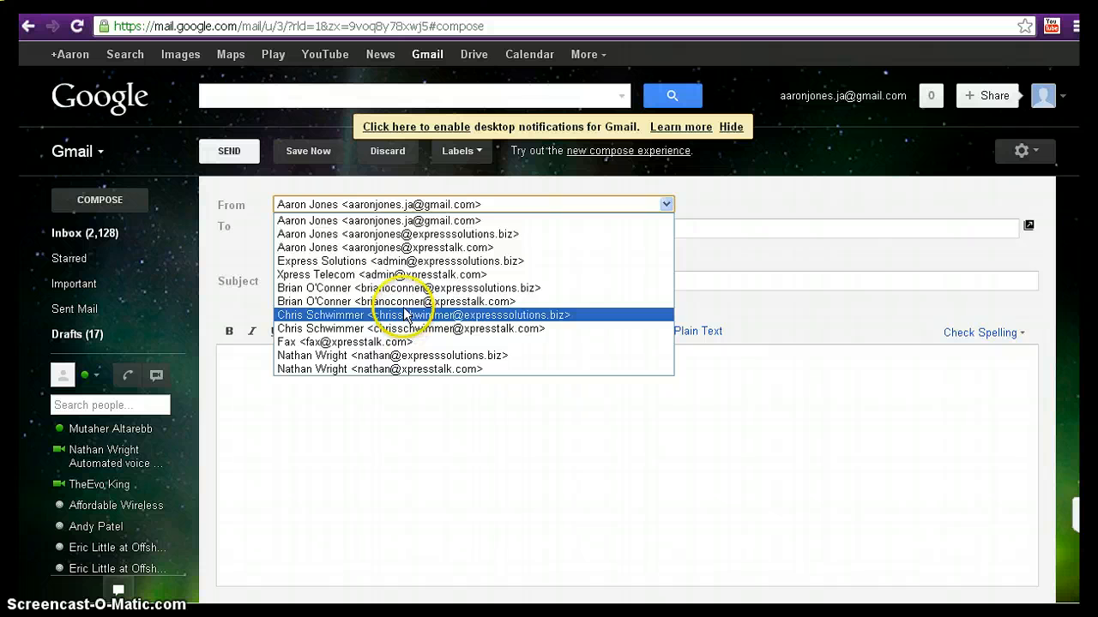
{"action": "left_click", "coordinate": [402, 365]}
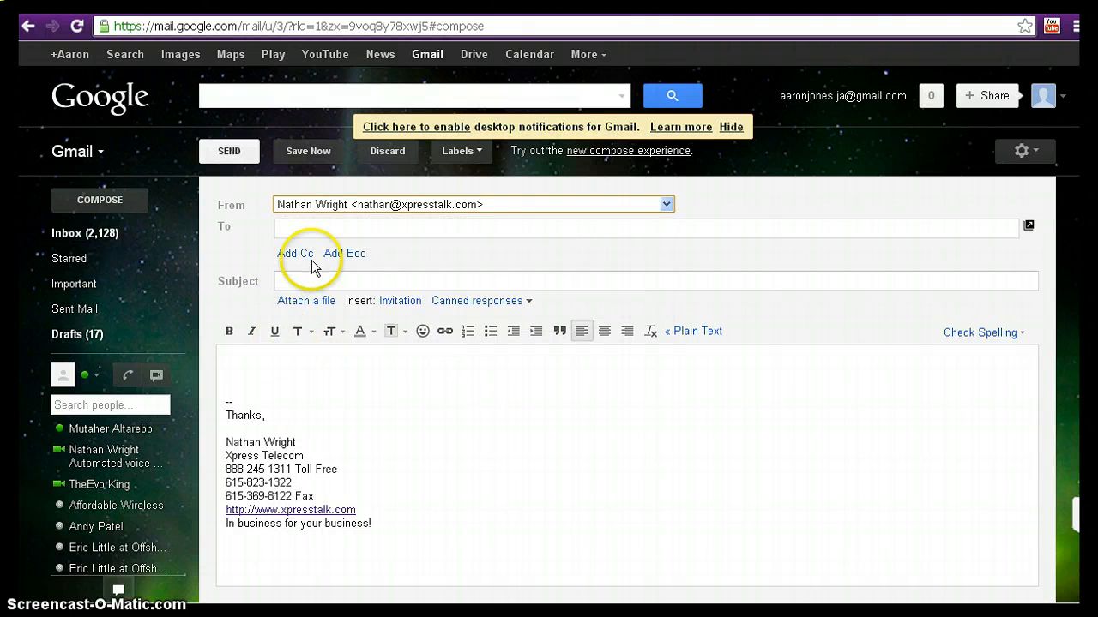
{"action": "left_click", "coordinate": [385, 226]}
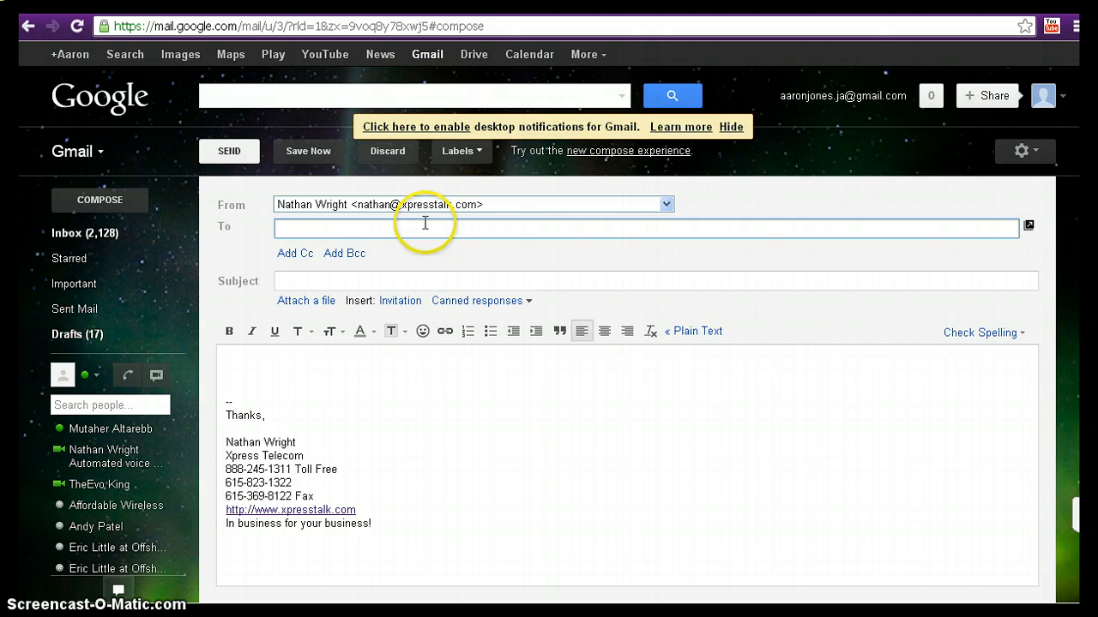
{"action": "type", "text": "chris"}
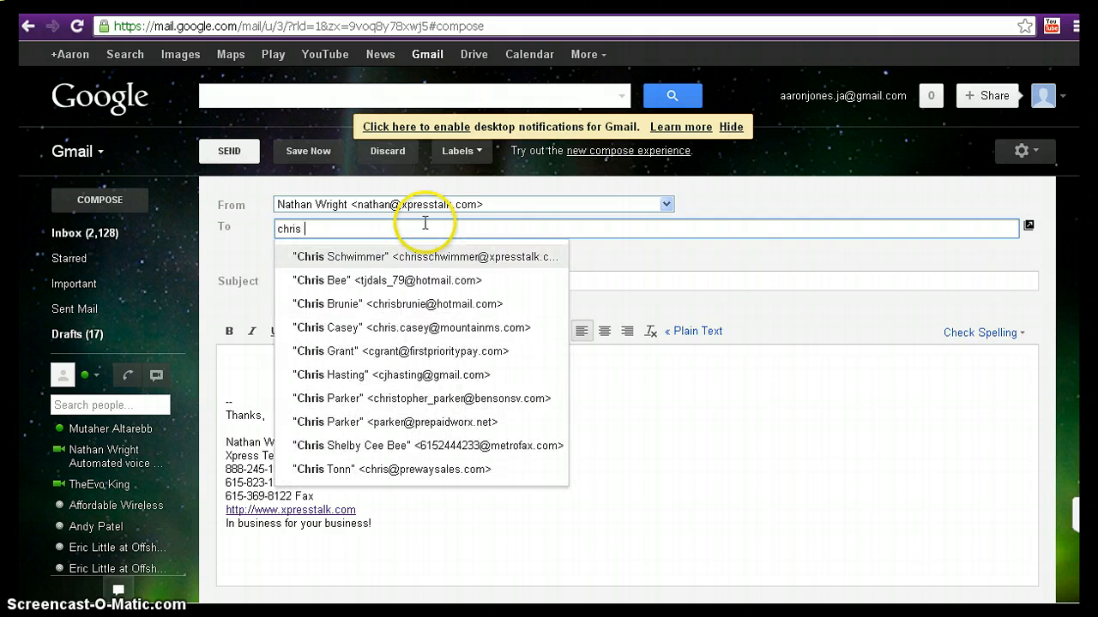
{"action": "type", "text": " has"}
{"action": "left_click", "coordinate": [427, 261]}
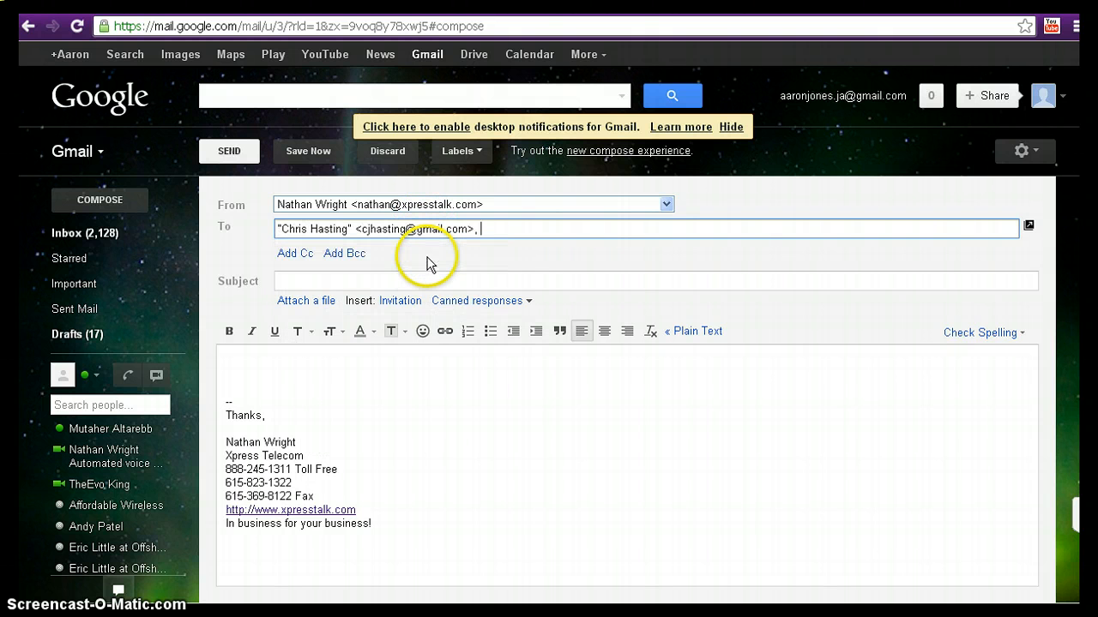
{"action": "left_click", "coordinate": [421, 276]}
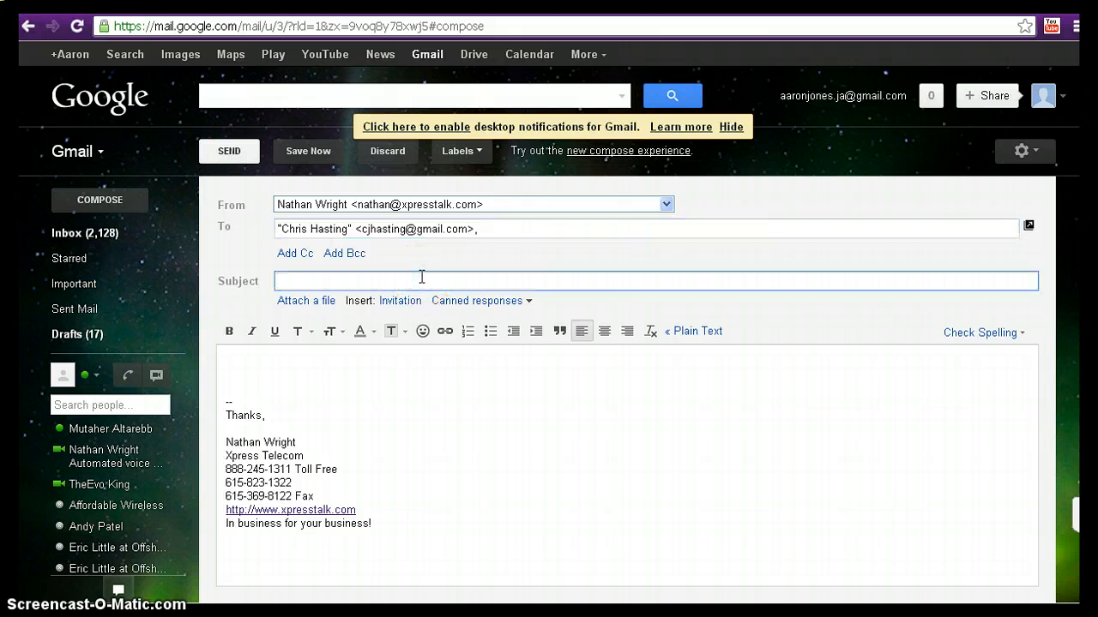
Give the draft the subject 'Preway Security Cerificate'
{"action": "type", "text": "Preway Se"}
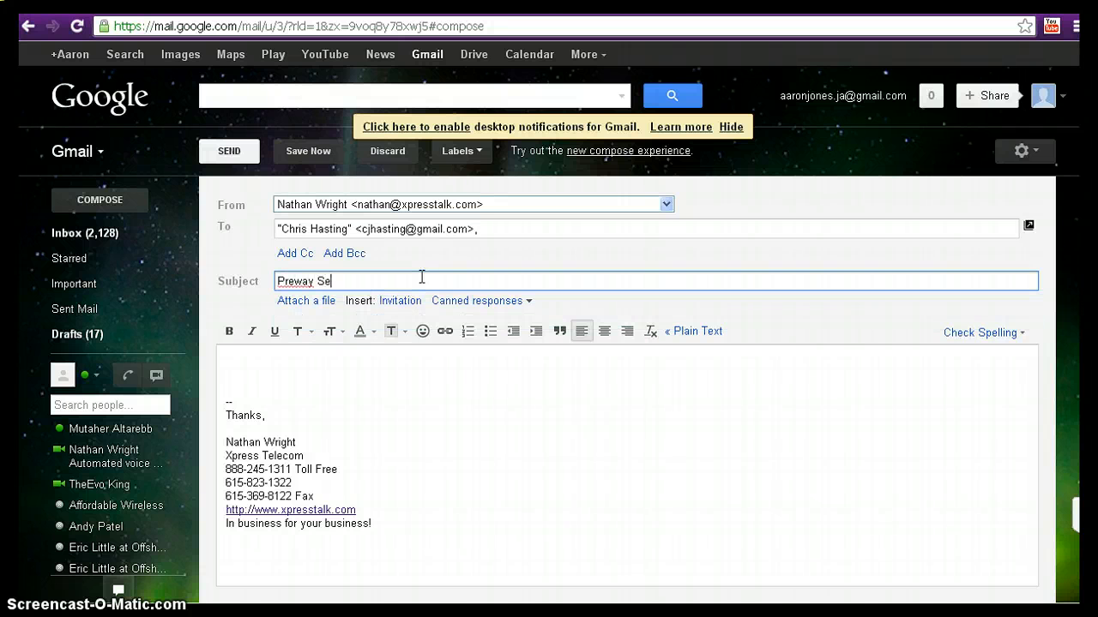
{"action": "type", "text": "curity cerificate"}
{"action": "key", "text": "BackSpace"}
{"action": "type", "text": "C"}
Greet the recipient by name in the body and Cc the admin address
{"action": "key", "text": "Tab"}
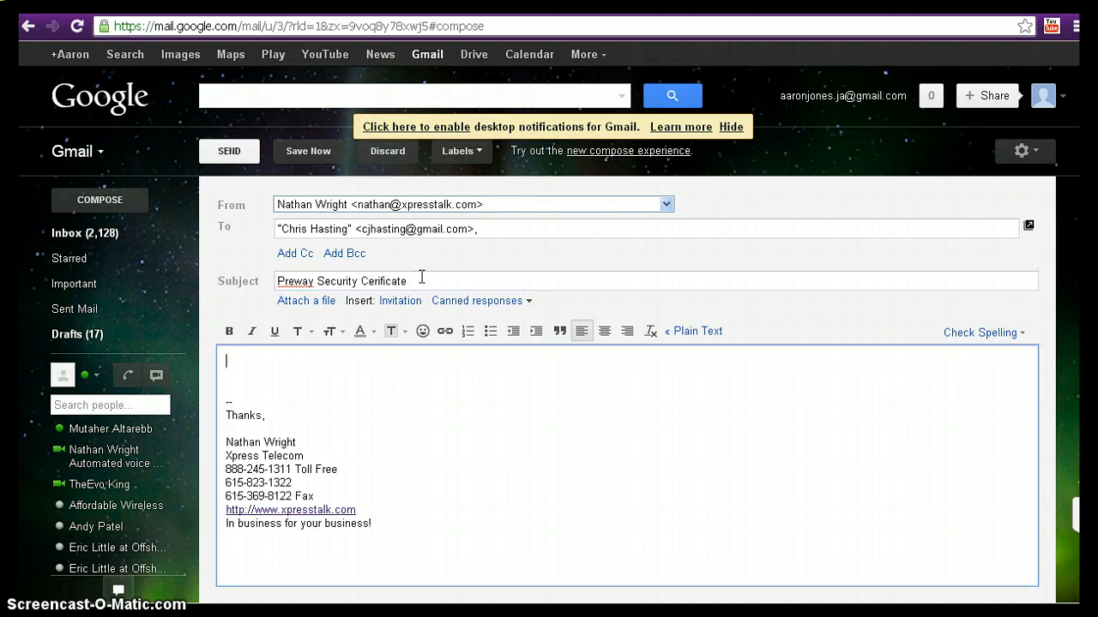
{"action": "type", "text": "Chris,"}
{"action": "left_click", "coordinate": [295, 254]}
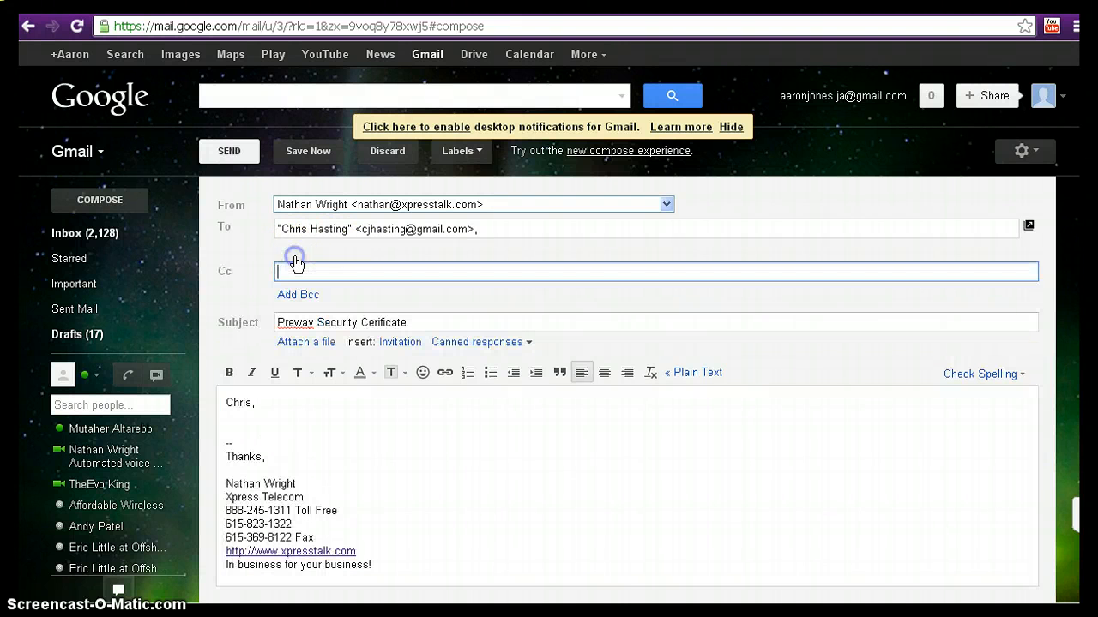
{"action": "type", "text": "ad"}
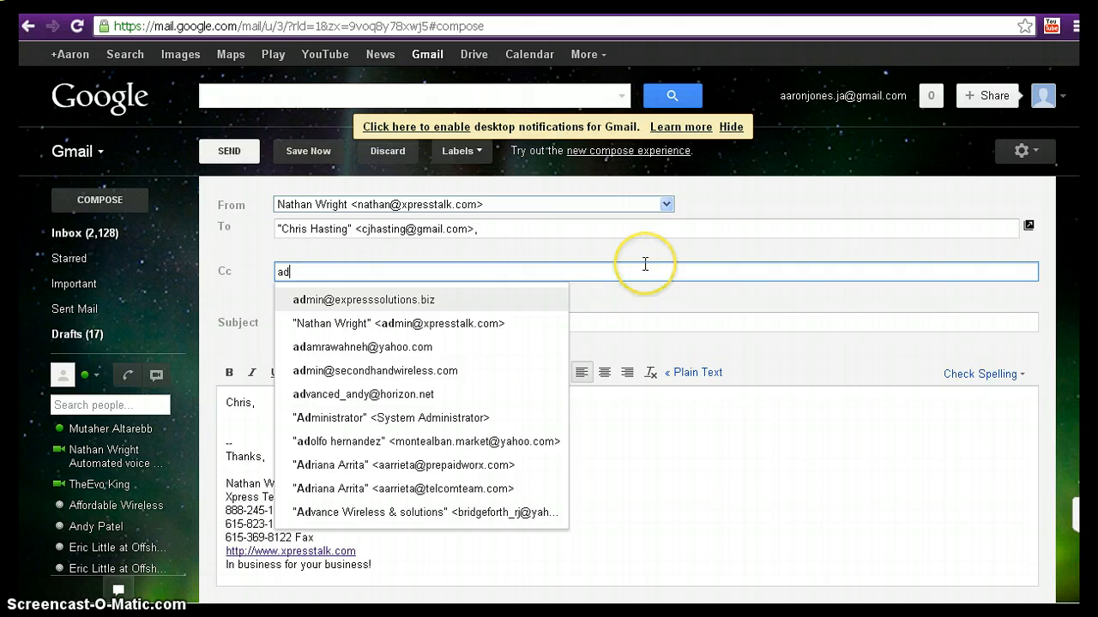
{"action": "left_click", "coordinate": [481, 327]}
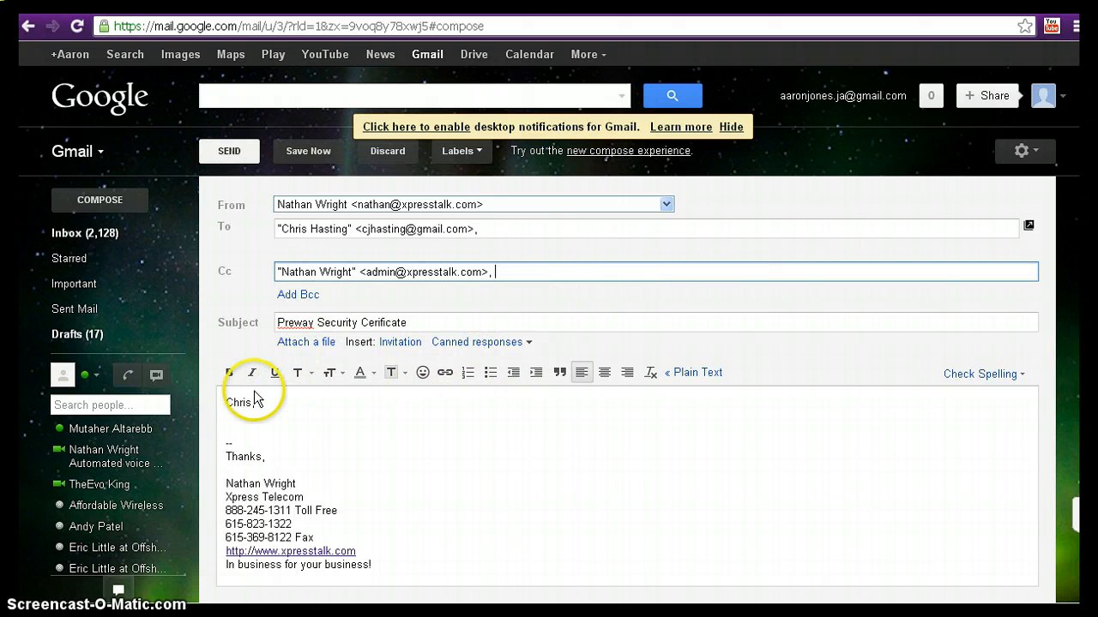
Write 'We have installed a new certificate. Here are the details:' above the signature
{"action": "left_click", "coordinate": [239, 449]}
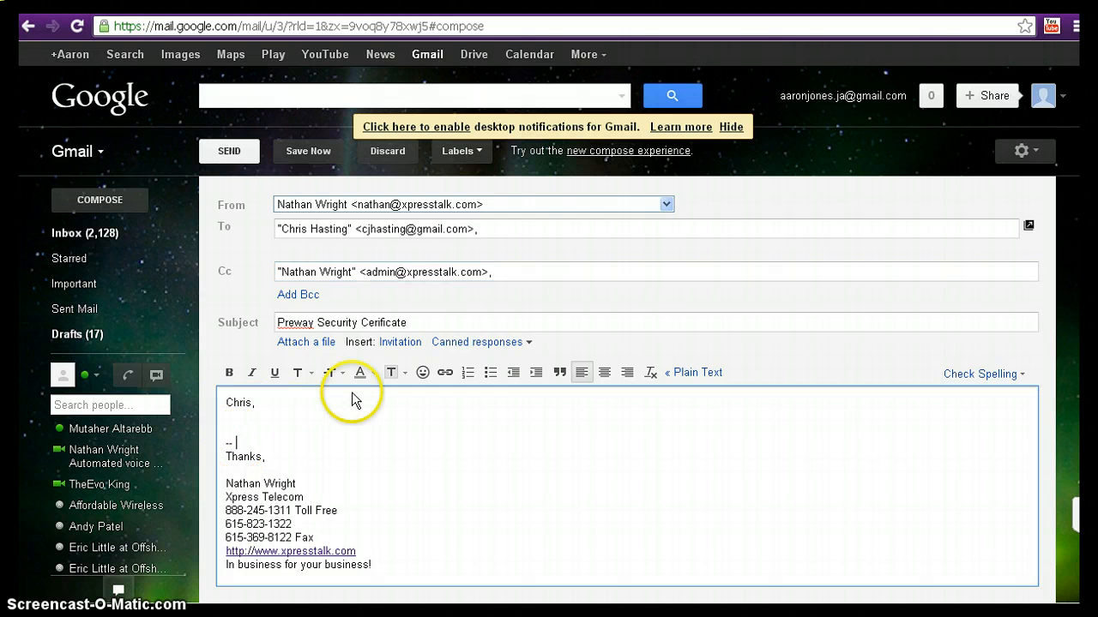
{"action": "key", "text": "BackSpace"}
{"action": "key", "text": "BackSpace"}
{"action": "key", "text": "BackSpace"}
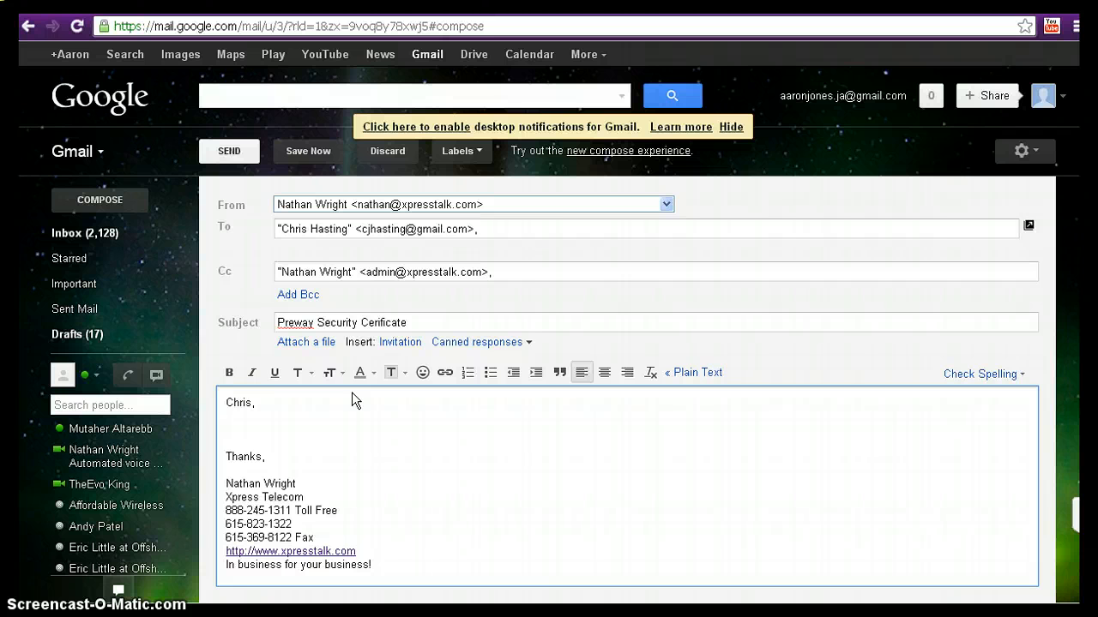
{"action": "type", "text": "We have installed a new certificate"}
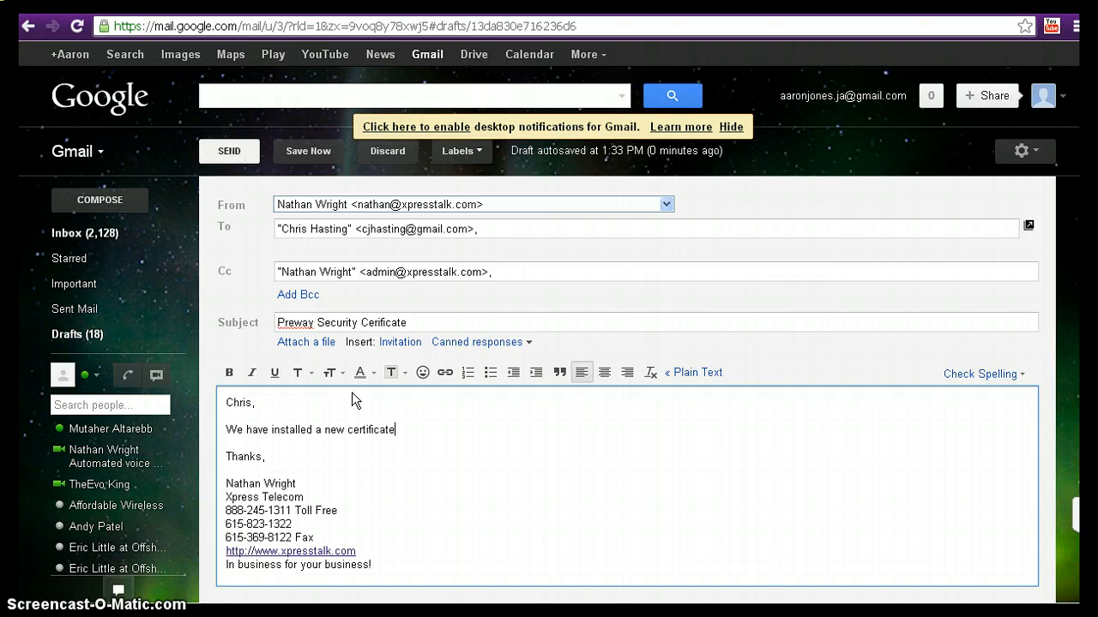
{"action": "type", "text": ".   Here are the details:"}
{"action": "key", "text": "Return"}
{"action": "key", "text": "Return"}
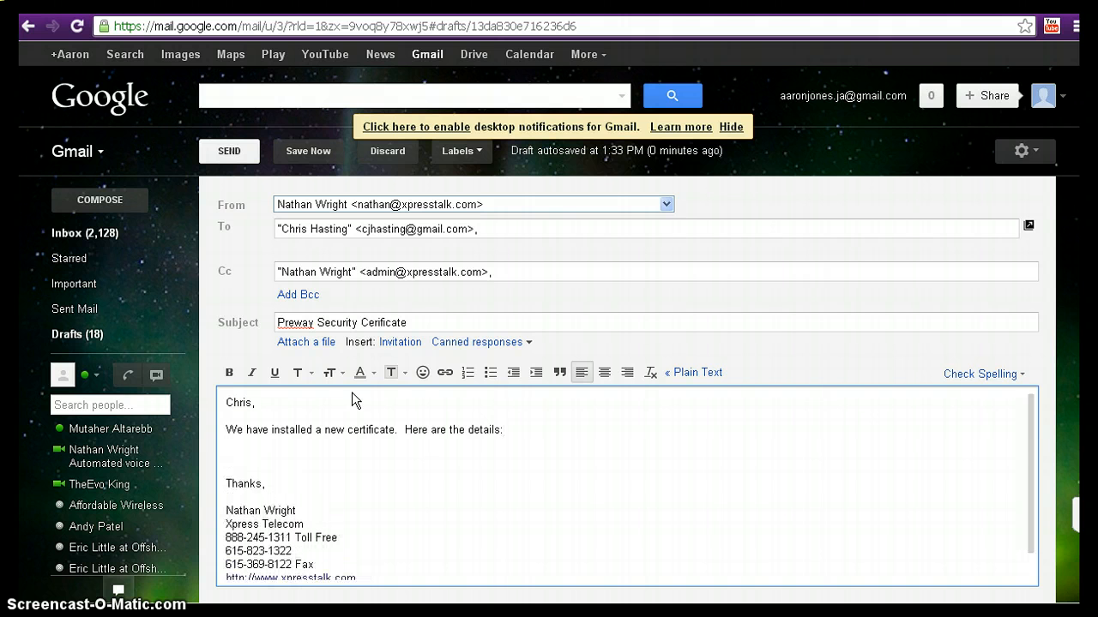
After checking the portal page, add the line 'Certificate Number:pzone3'
{"action": "left_click", "coordinate": [218, 7]}
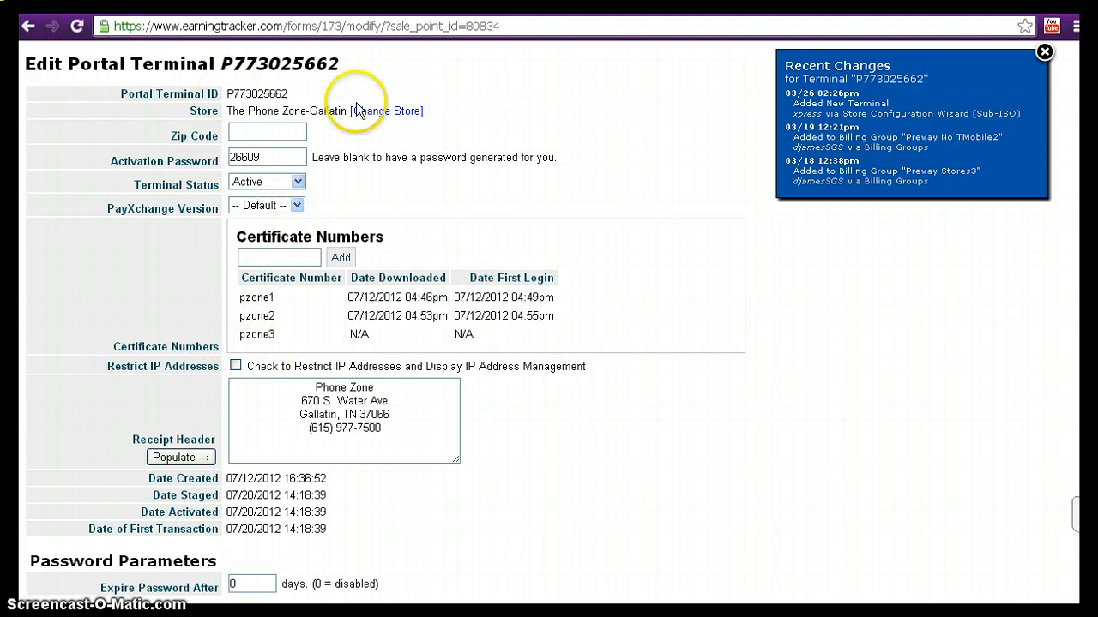
{"action": "left_click", "coordinate": [401, 4]}
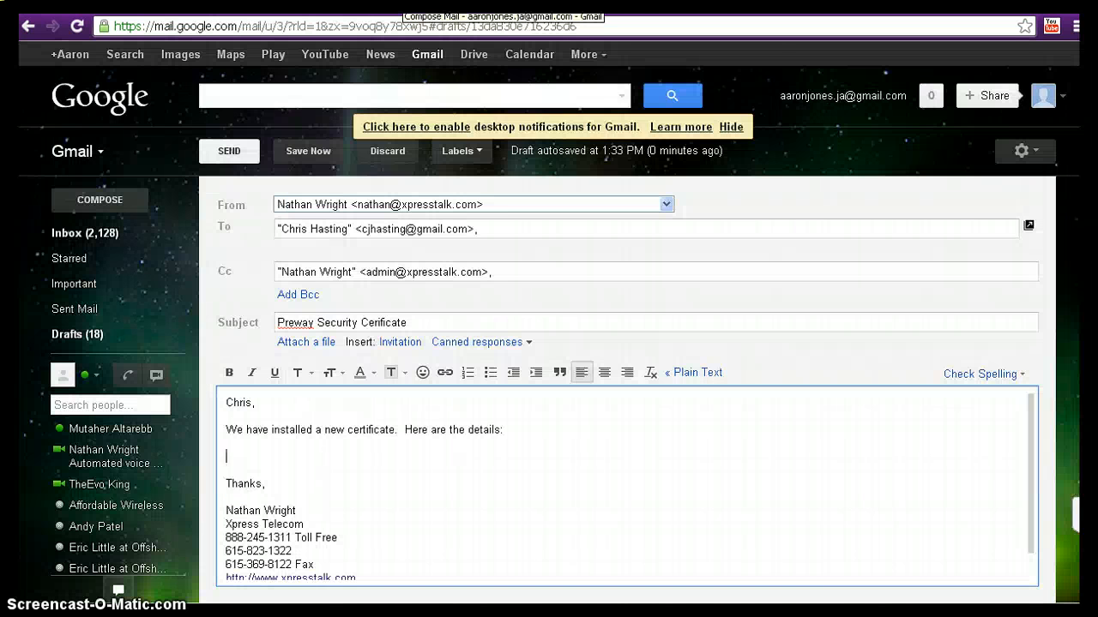
{"action": "type", "text": "Certificate n"}
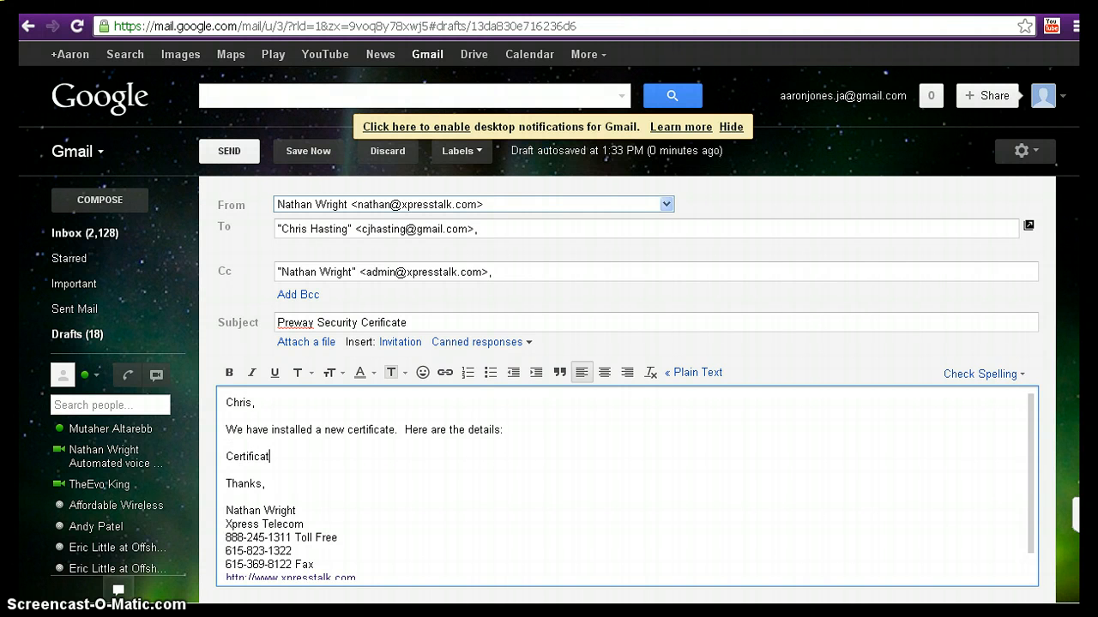
{"action": "key", "text": "BackSpace"}
{"action": "type", "text": "Number"}
{"action": "key", "text": "BackSpace"}
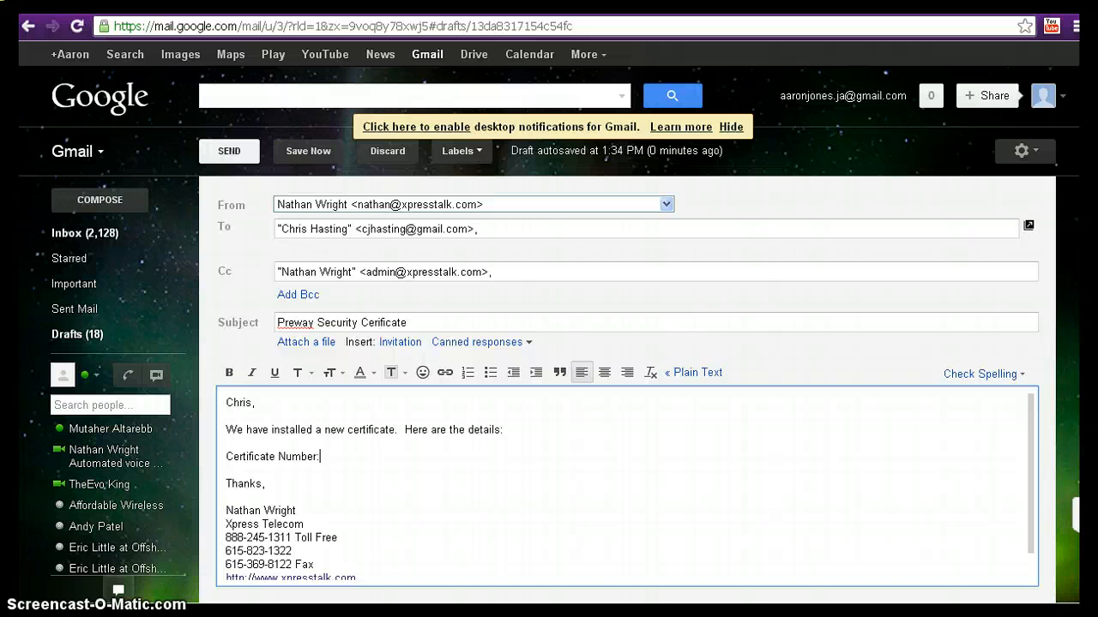
{"action": "type", "text": ":pzone3"}
{"action": "key", "text": "Return"}
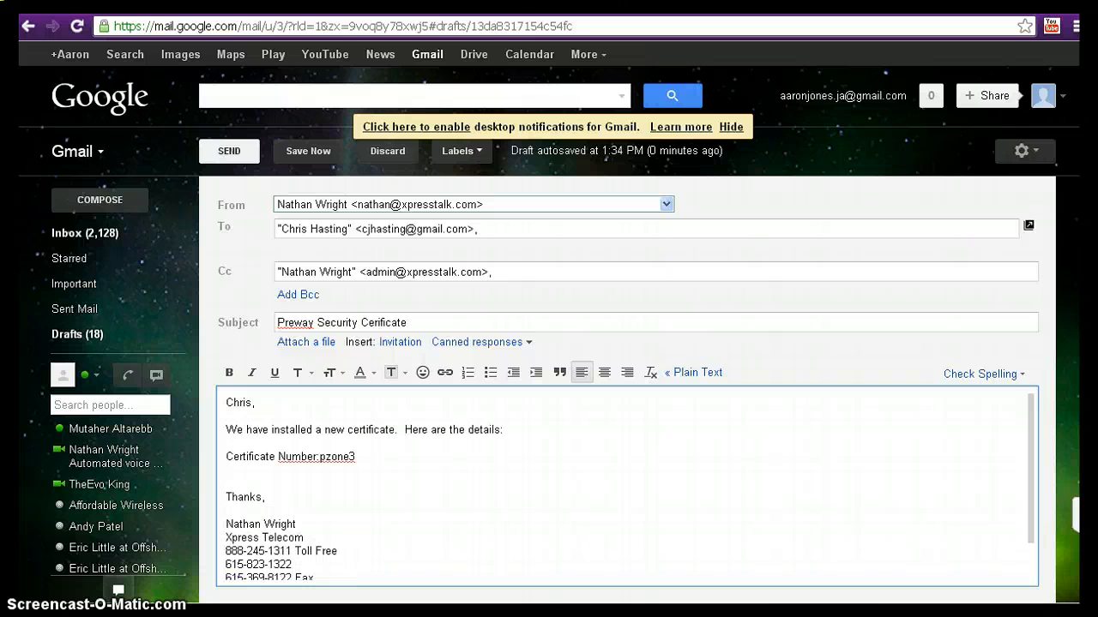
{"action": "key", "text": "ctrl+Tab"}
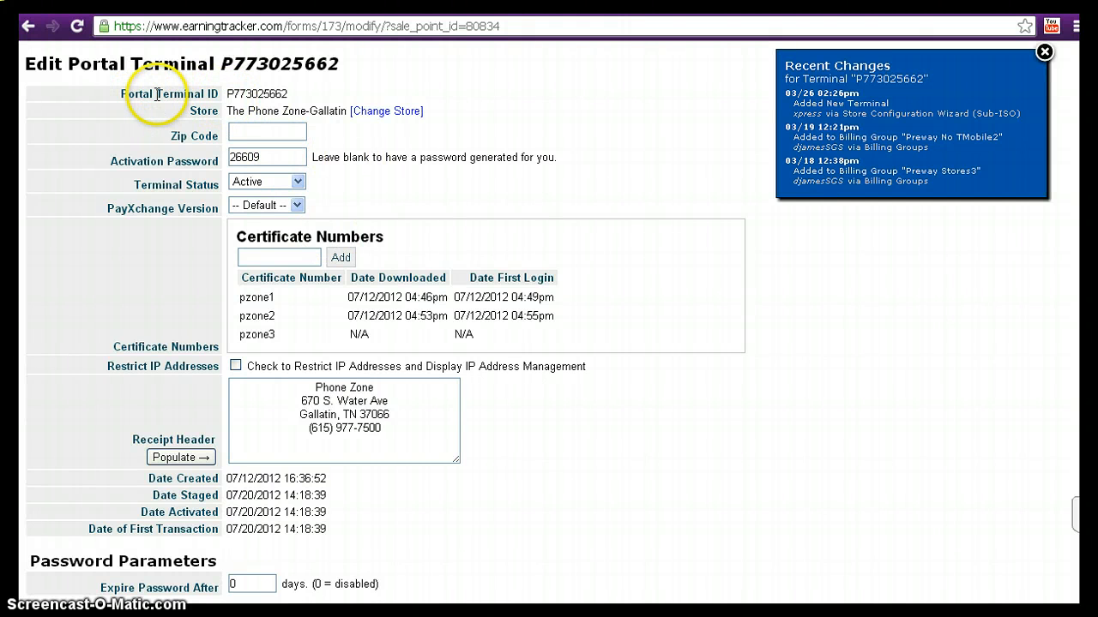
Copy the terminal ID from EarningTracker into the email as a 'Terminal ID:' line
{"action": "left_click_drag", "start_coordinate": [156, 93], "coordinate": [295, 88]}
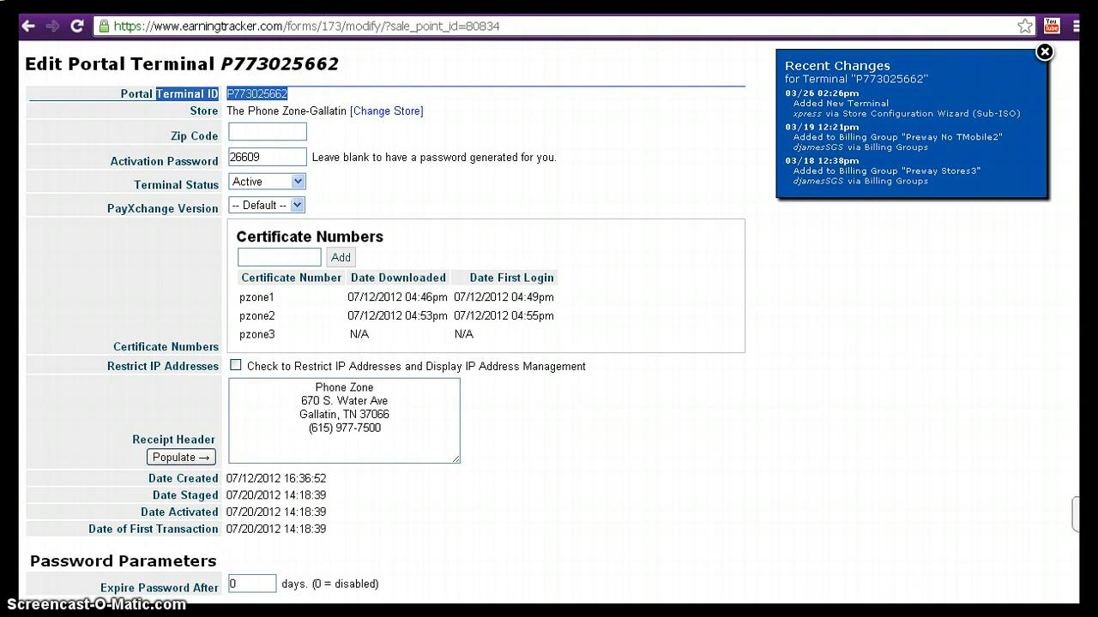
{"action": "key", "text": "ctrl+Tab"}
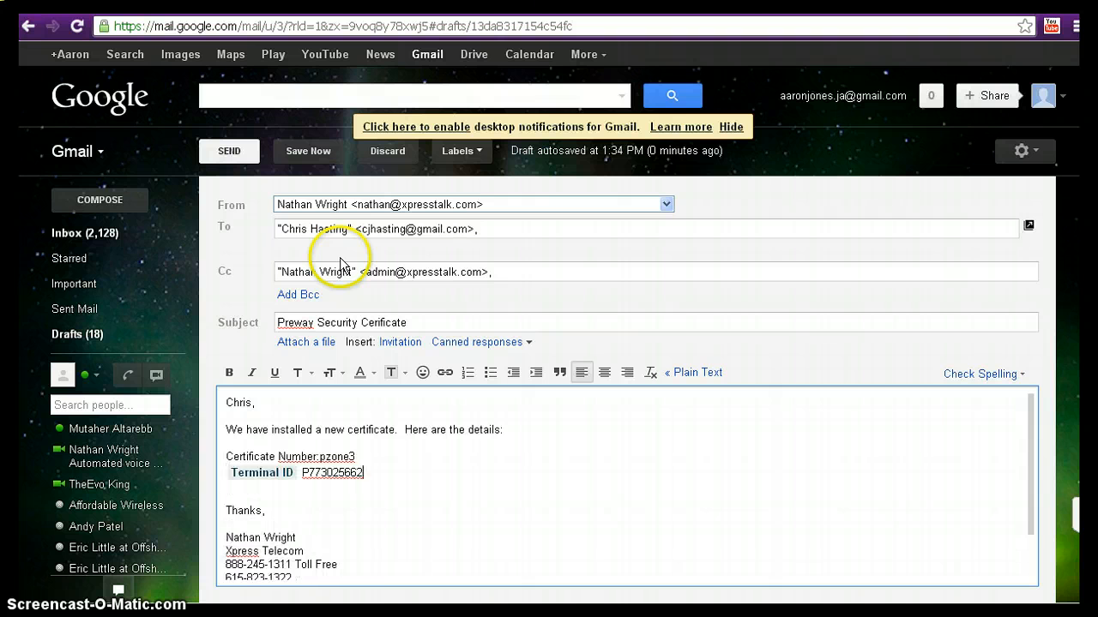
{"action": "key", "text": "Return"}
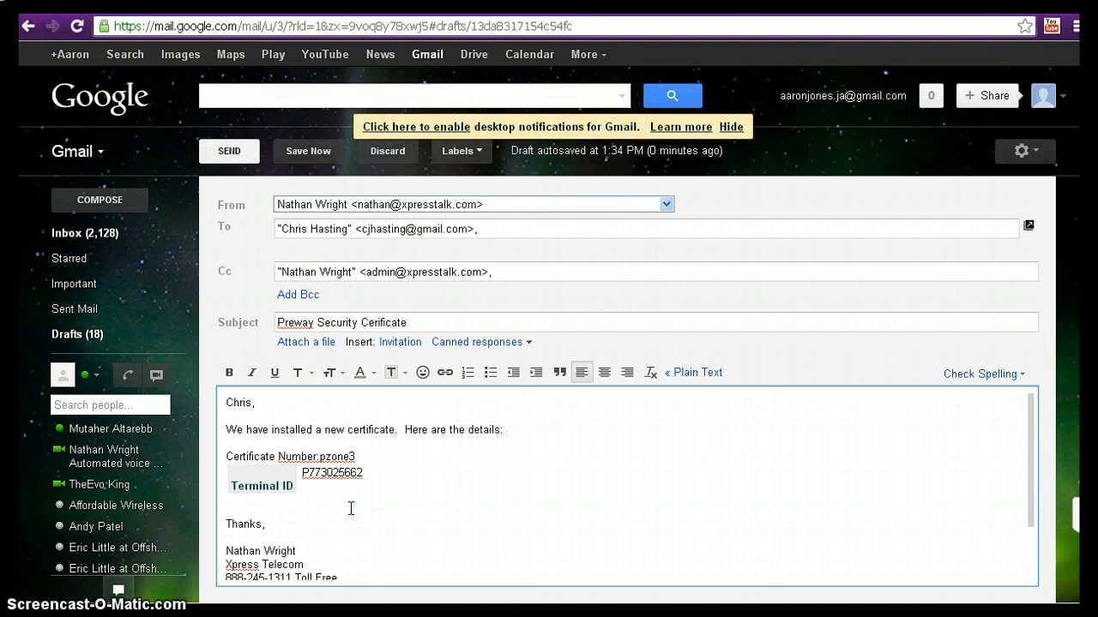
{"action": "key", "text": "BackSpace"}
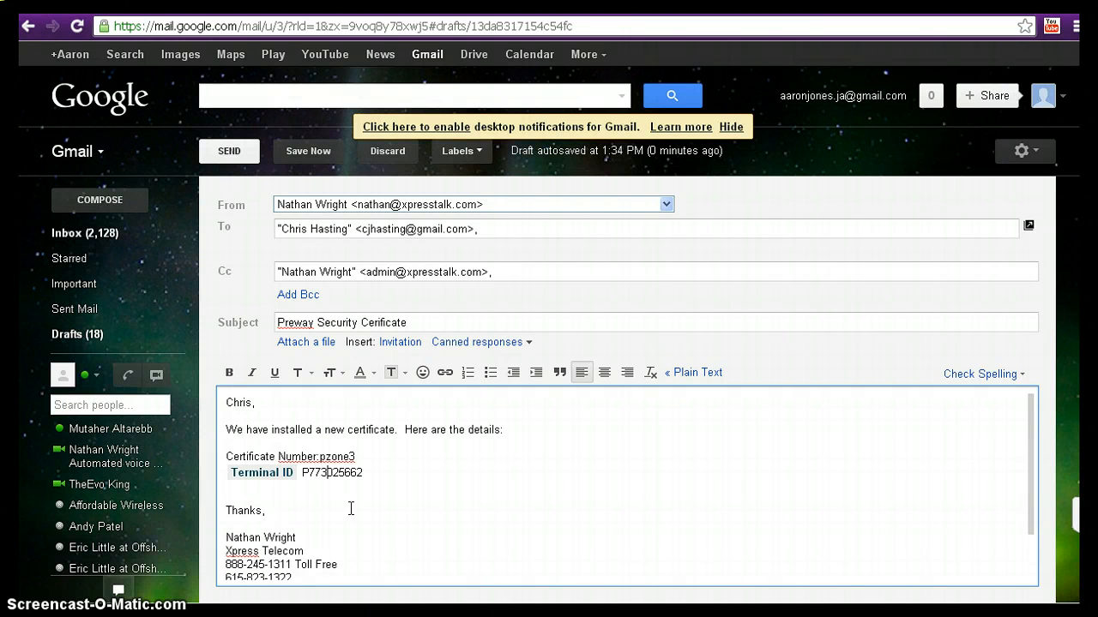
{"action": "key", "text": "Left"}
{"action": "key", "text": "Left"}
{"action": "key", "text": "Left"}
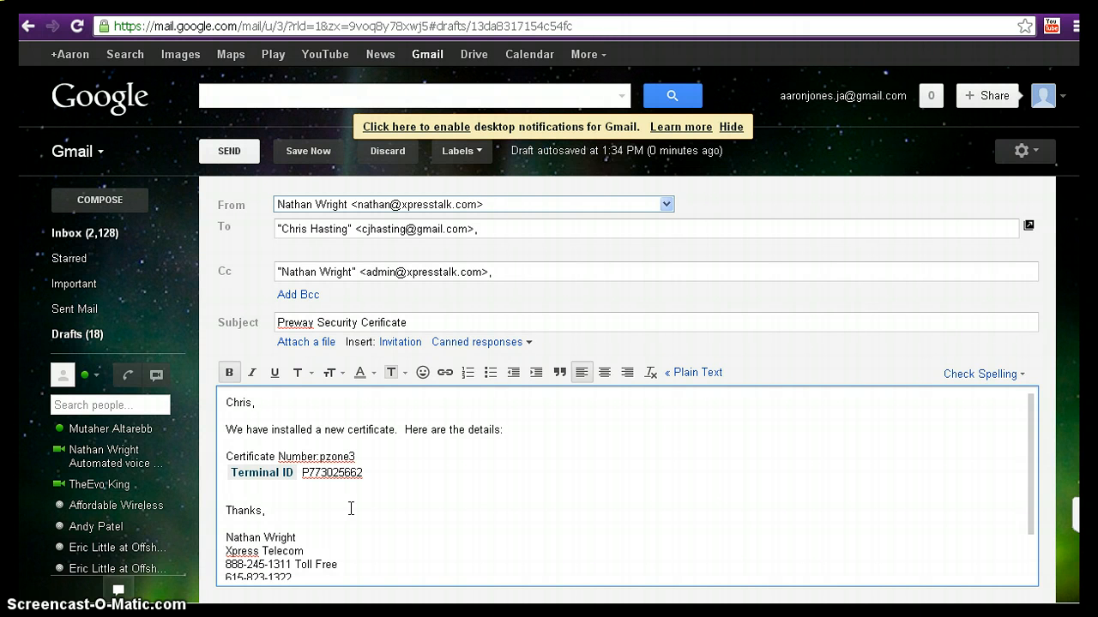
{"action": "key", "text": "BackSpace"}
{"action": "key", "text": "BackSpace"}
{"action": "key", "text": "BackSpace"}
{"action": "key", "text": "BackSpace"}
{"action": "key", "text": "BackSpace"}
{"action": "key", "text": "BackSpace"}
{"action": "key", "text": "BackSpace"}
{"action": "key", "text": "BackSpace"}
{"action": "key", "text": "BackSpace"}
{"action": "key", "text": "BackSpace"}
{"action": "key", "text": "BackSpace"}
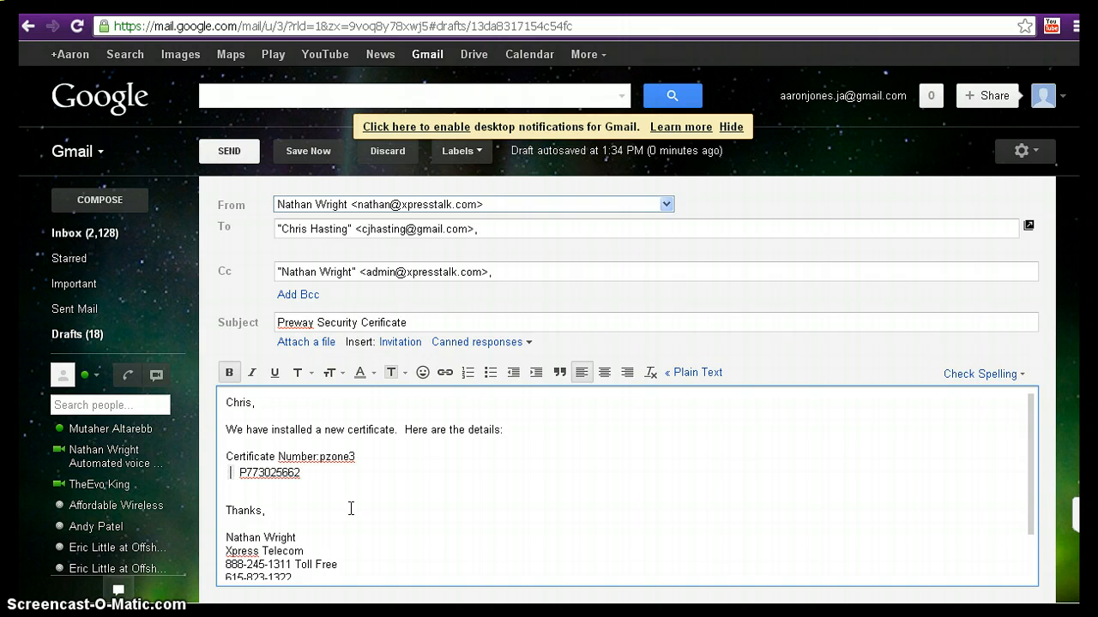
{"action": "key", "text": "Down"}
{"action": "key", "text": "Up"}
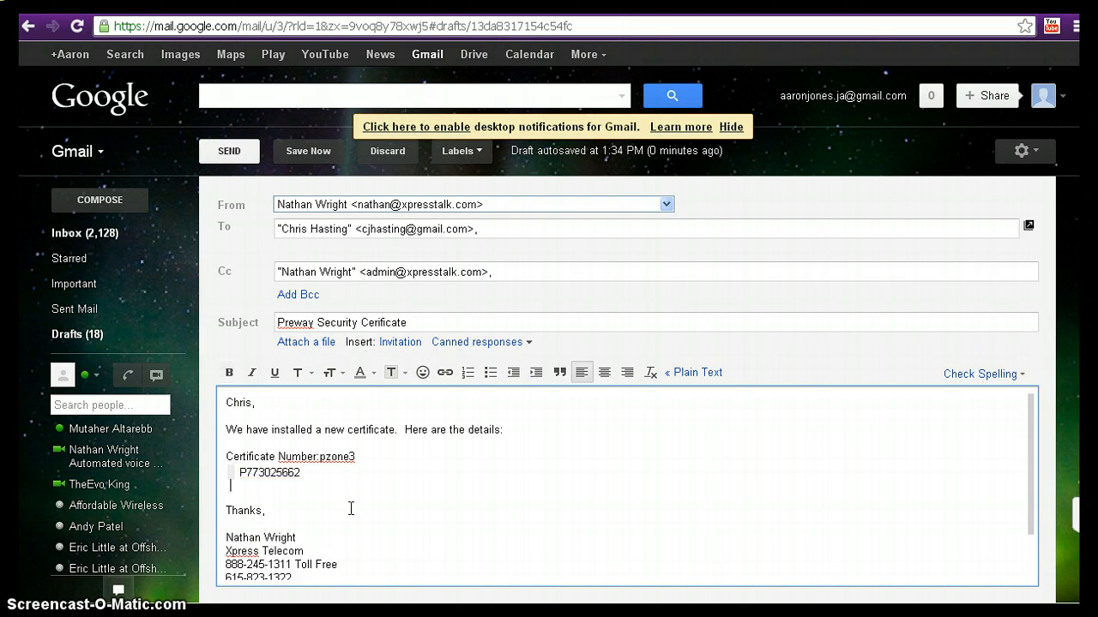
{"action": "key", "text": "Left"}
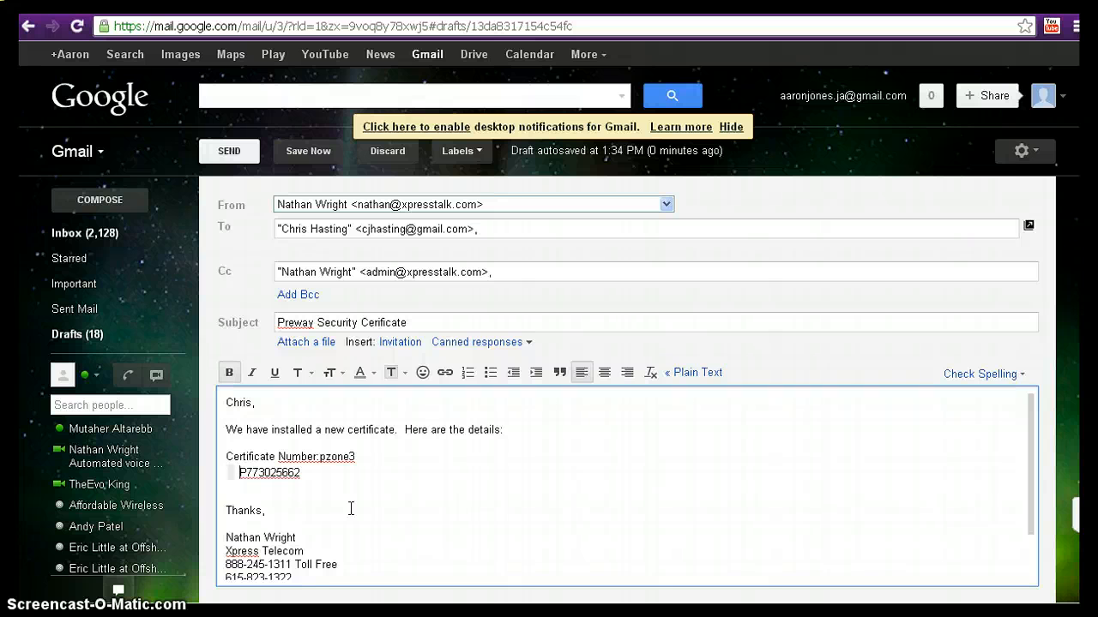
{"action": "key", "text": "BackSpace"}
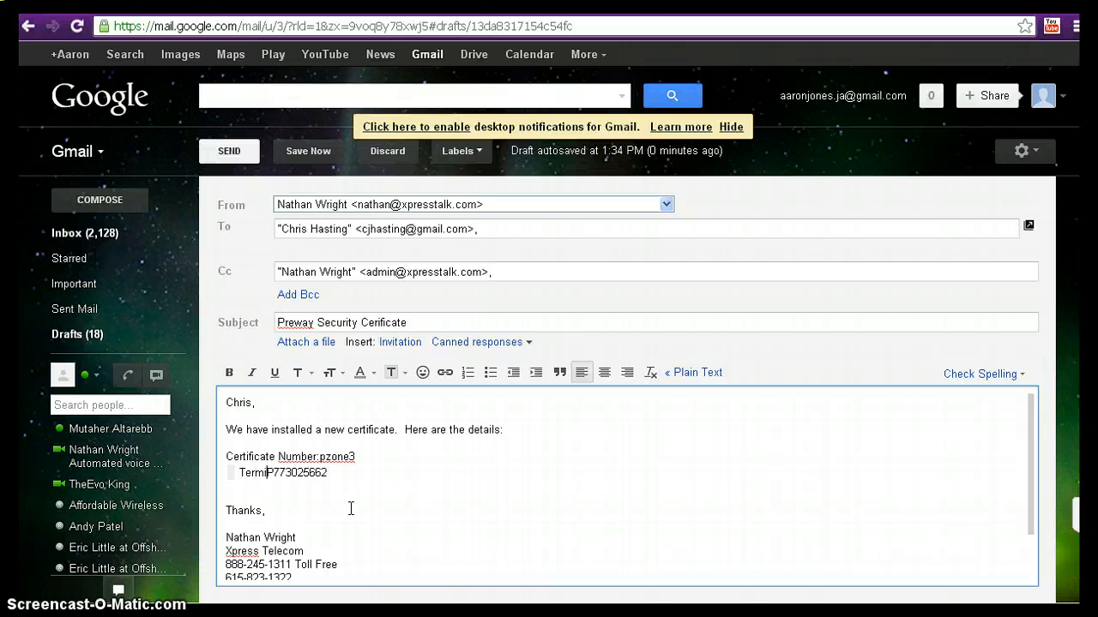
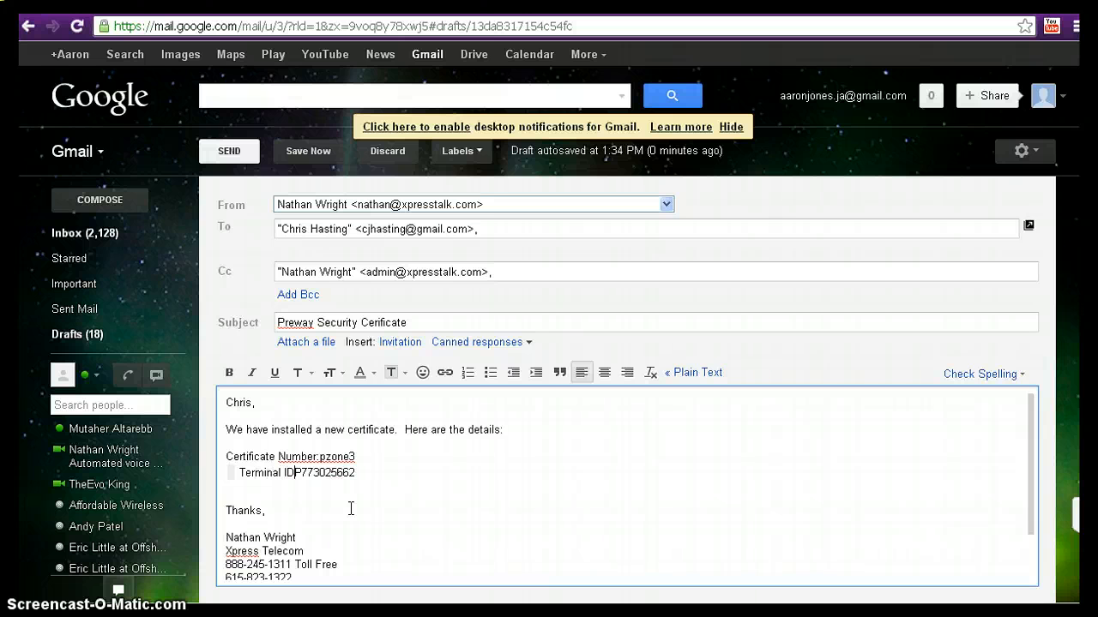
Add an empty 'ACT Password:' line below the terminal ID
{"action": "key", "text": "End"}
{"action": "key", "text": "Return"}
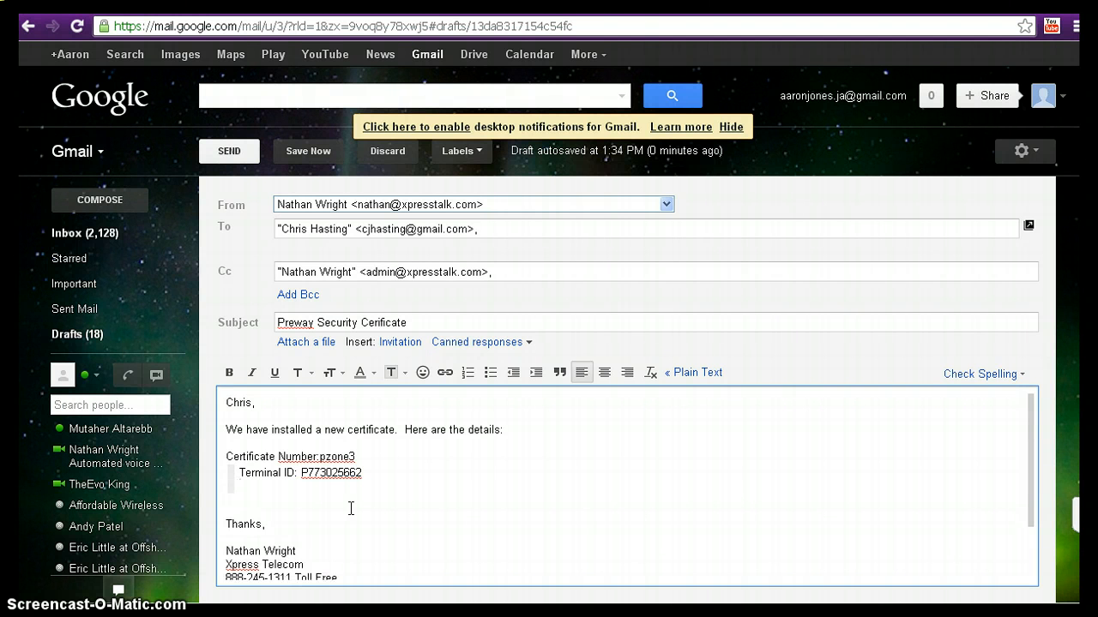
{"action": "type", "text": "AC"}
{"action": "type", "text": "t"}
{"action": "type", "text": "T "}
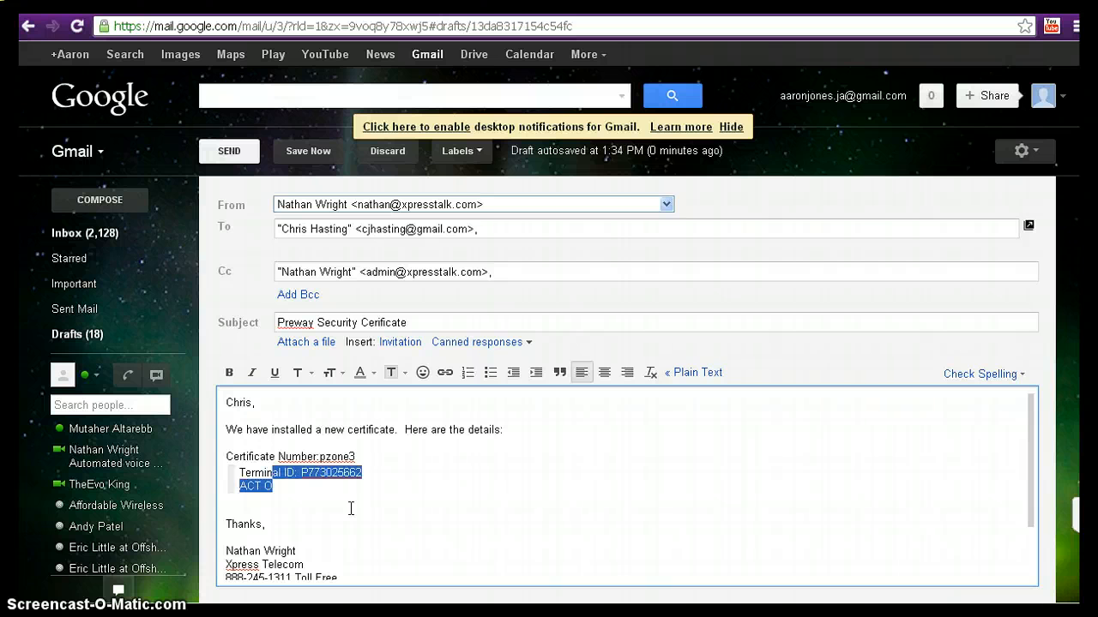
{"action": "type", "text": "O"}
{"action": "key", "text": "BackSpace"}
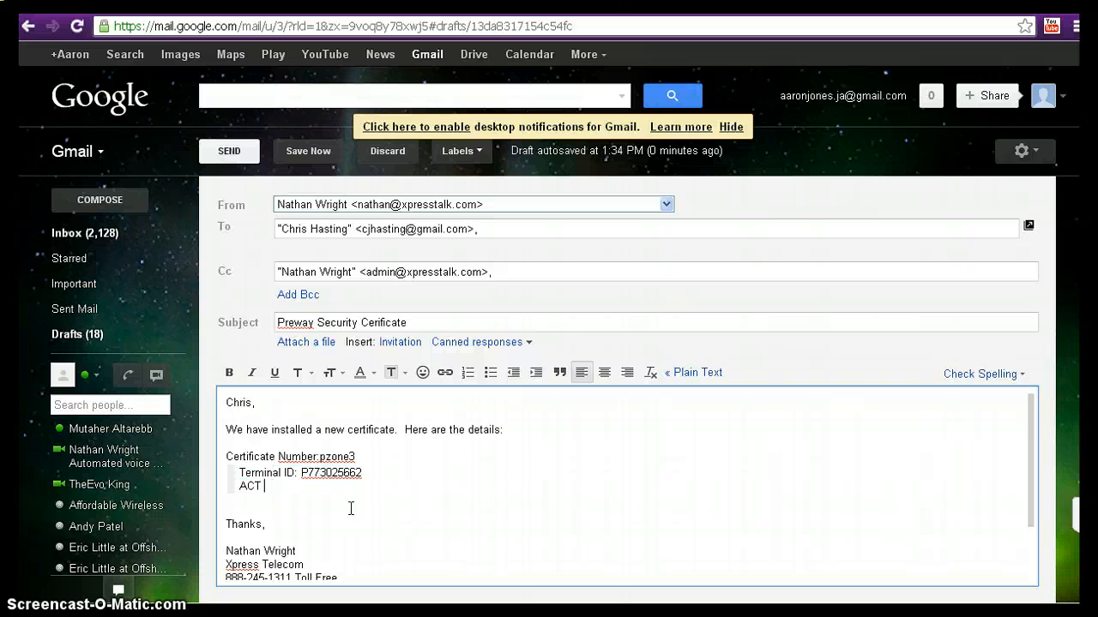
{"action": "type", "text": "Password:"}
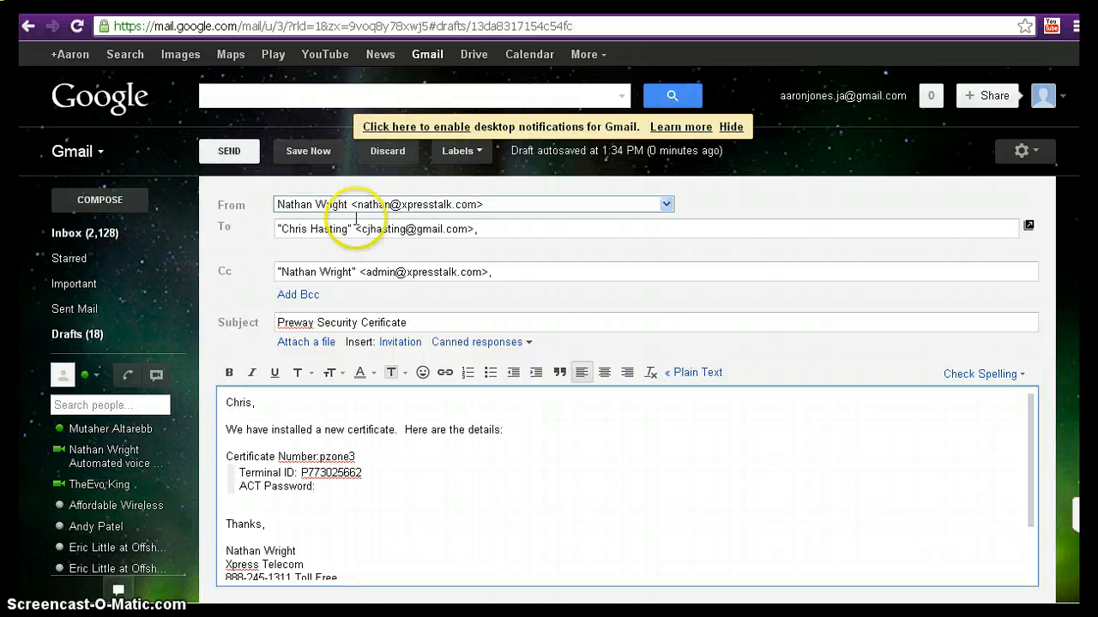
Fill the ACT Password line with the terminal's activation password from EarningTracker
{"action": "left_click", "coordinate": [116, 6]}
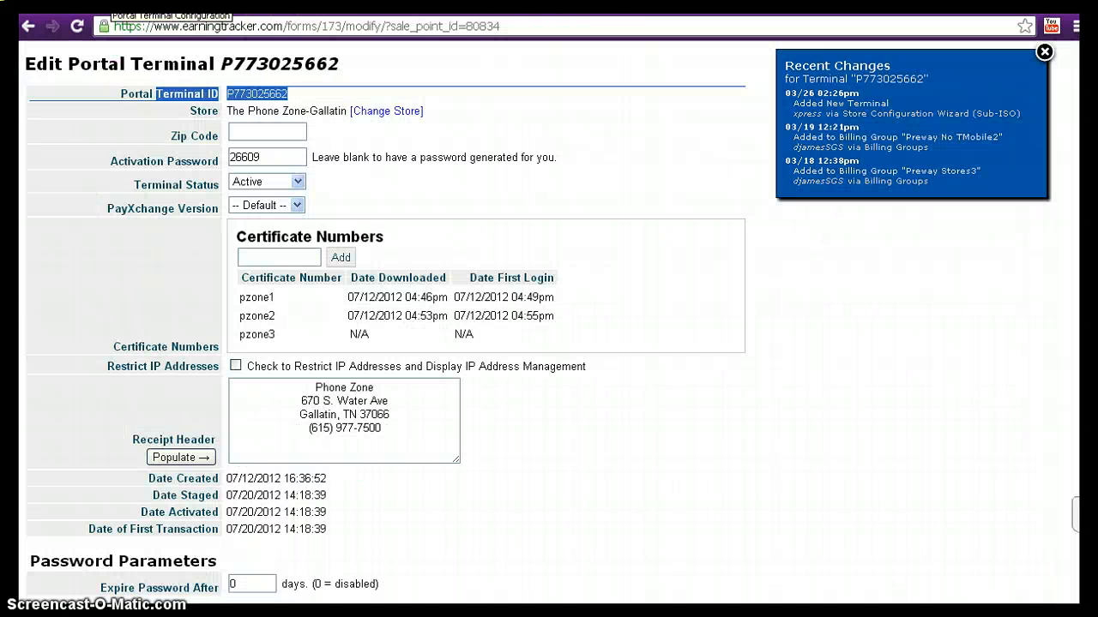
{"action": "left_click_drag", "start_coordinate": [274, 158], "coordinate": [213, 161]}
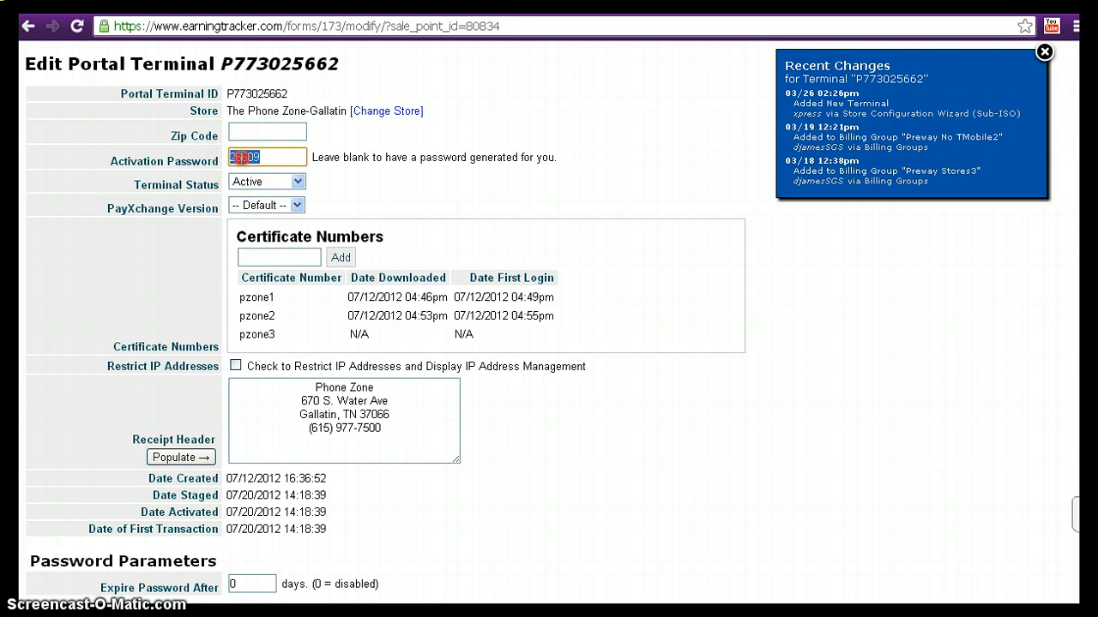
{"action": "right_click", "coordinate": [241, 158]}
{"action": "left_click", "coordinate": [282, 227]}
{"action": "left_click", "coordinate": [377, 7]}
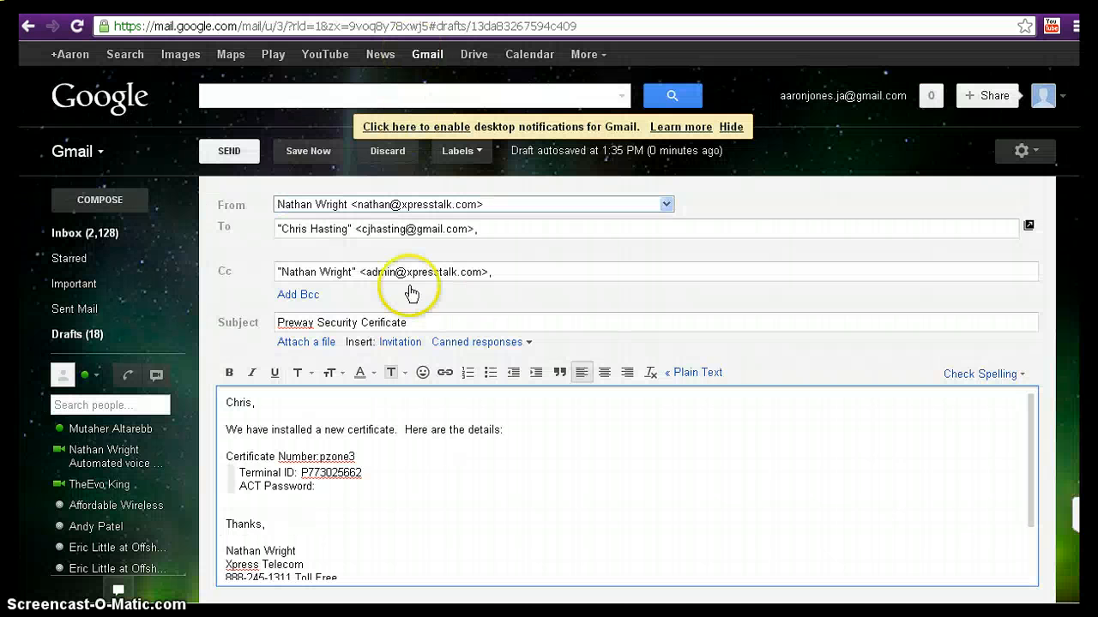
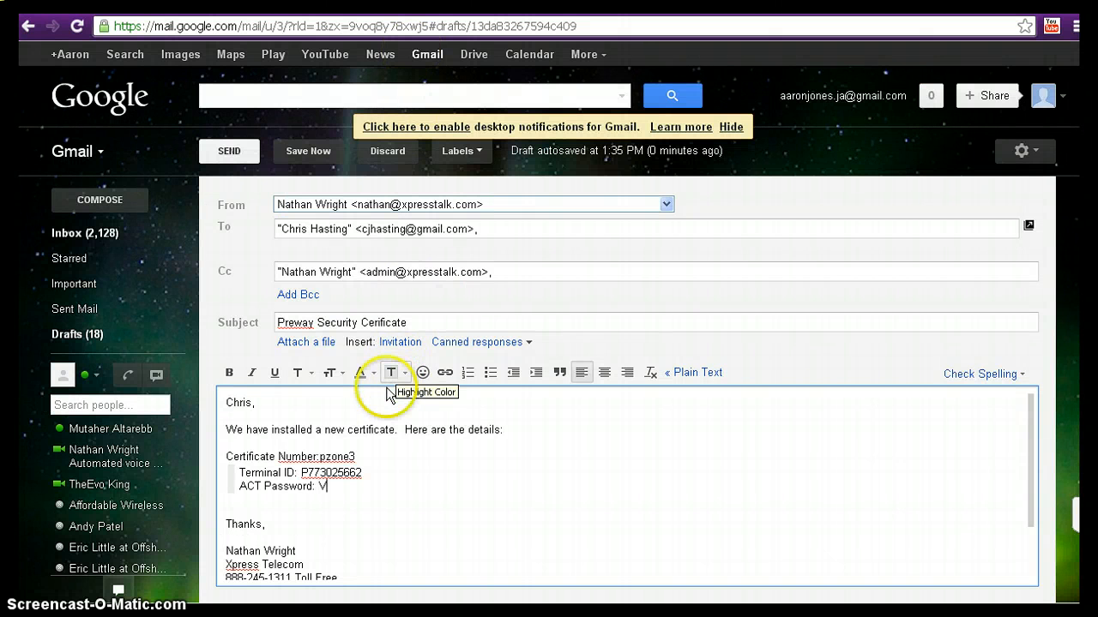
{"action": "key", "text": "BackSpace"}
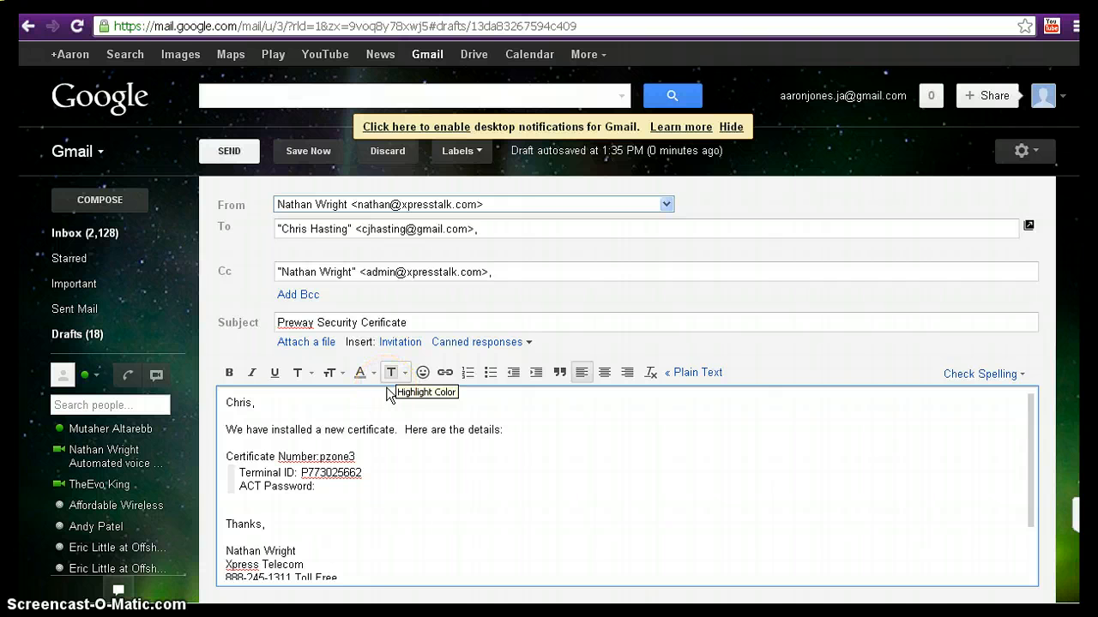
{"action": "key", "text": "BackSpace"}
Add the line 'If you have trouble please call merchant support at' below the password
{"action": "key", "text": "Return"}
{"action": "key", "text": "Return"}
{"action": "key", "text": "BackSpace"}
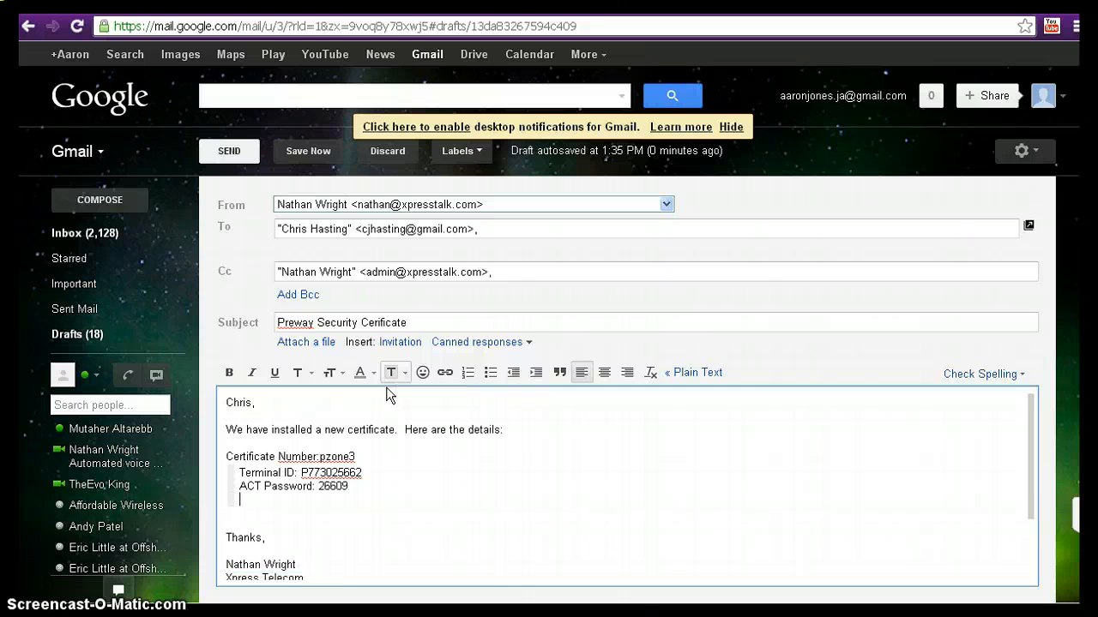
{"action": "key", "text": "Return"}
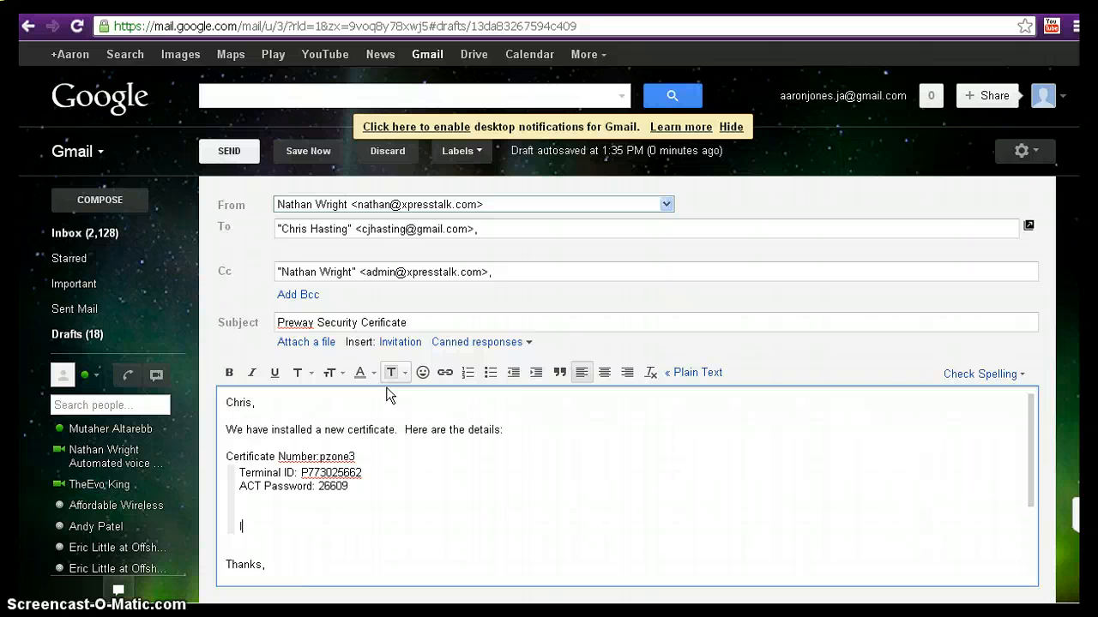
{"action": "type", "text": "If you have tr"}
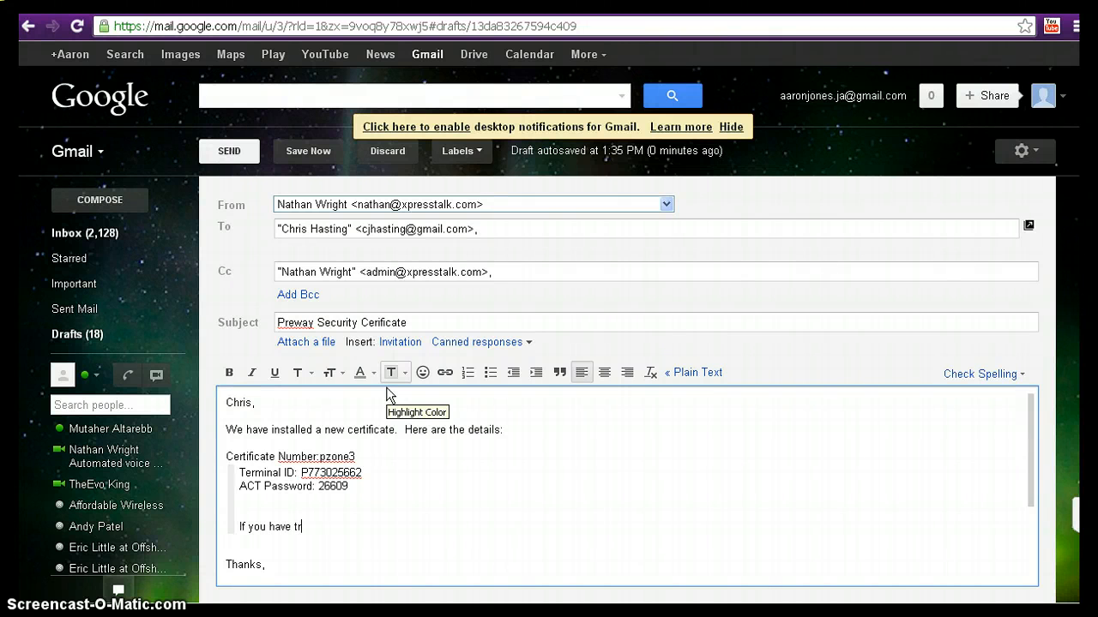
{"action": "type", "text": "ouble please call merch"}
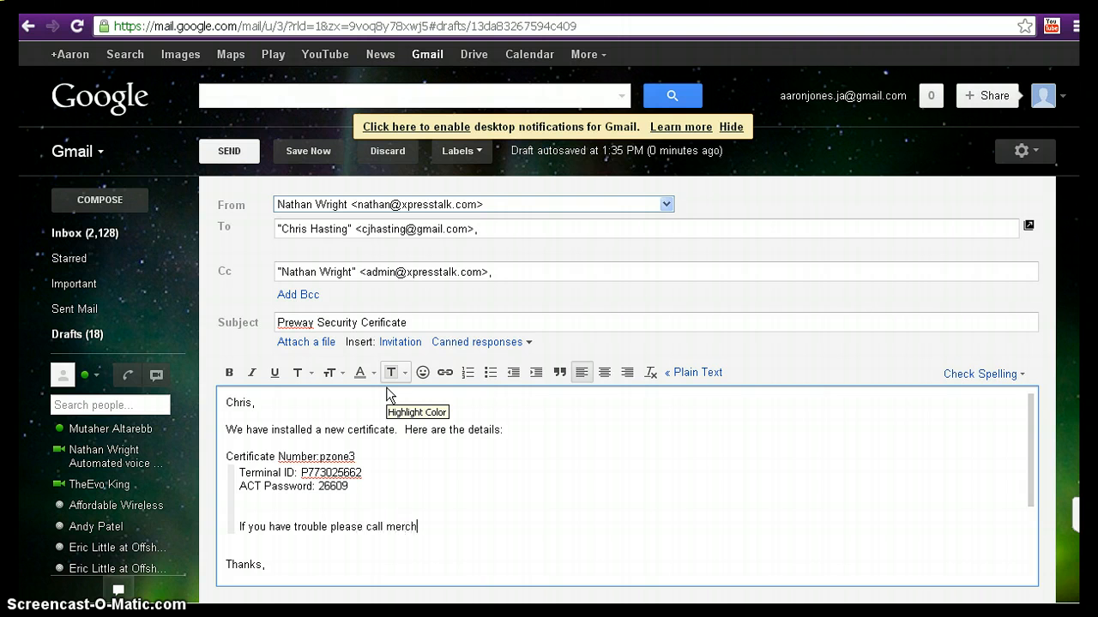
{"action": "type", "text": "ant support at"}
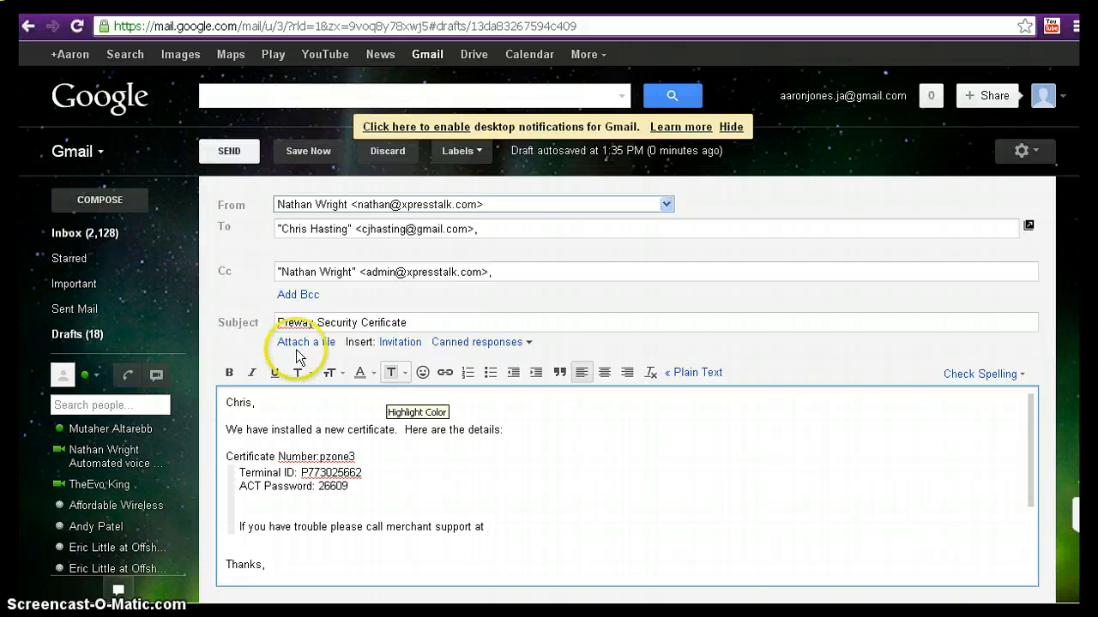
Save the draft and switch to the Gmail contacts list
{"action": "left_click", "coordinate": [98, 155]}
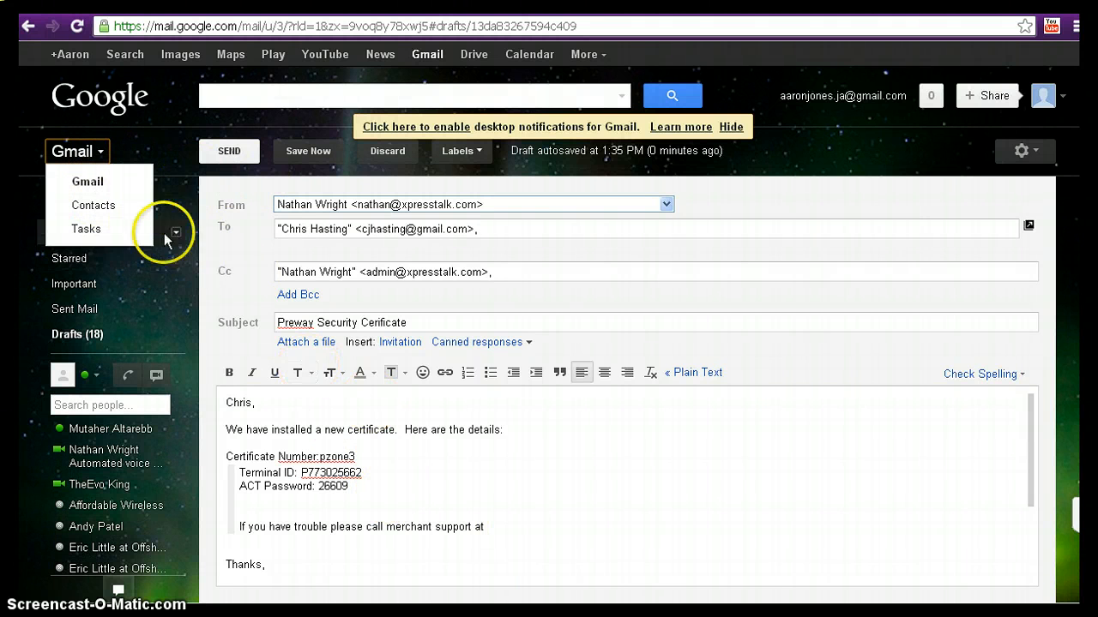
{"action": "left_click", "coordinate": [314, 153]}
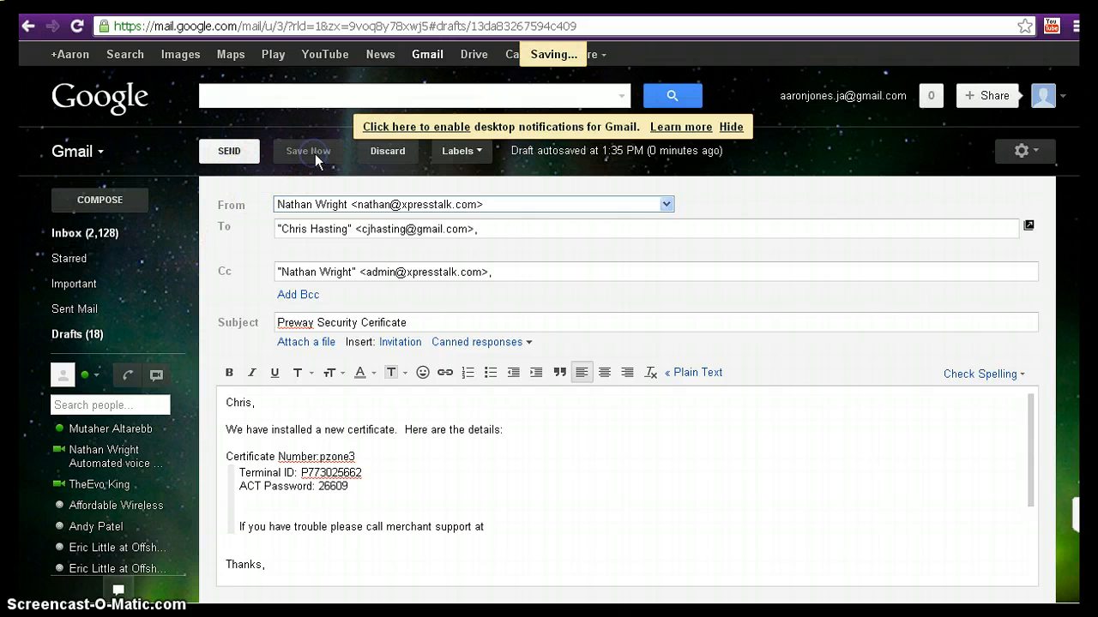
{"action": "left_click", "coordinate": [99, 155]}
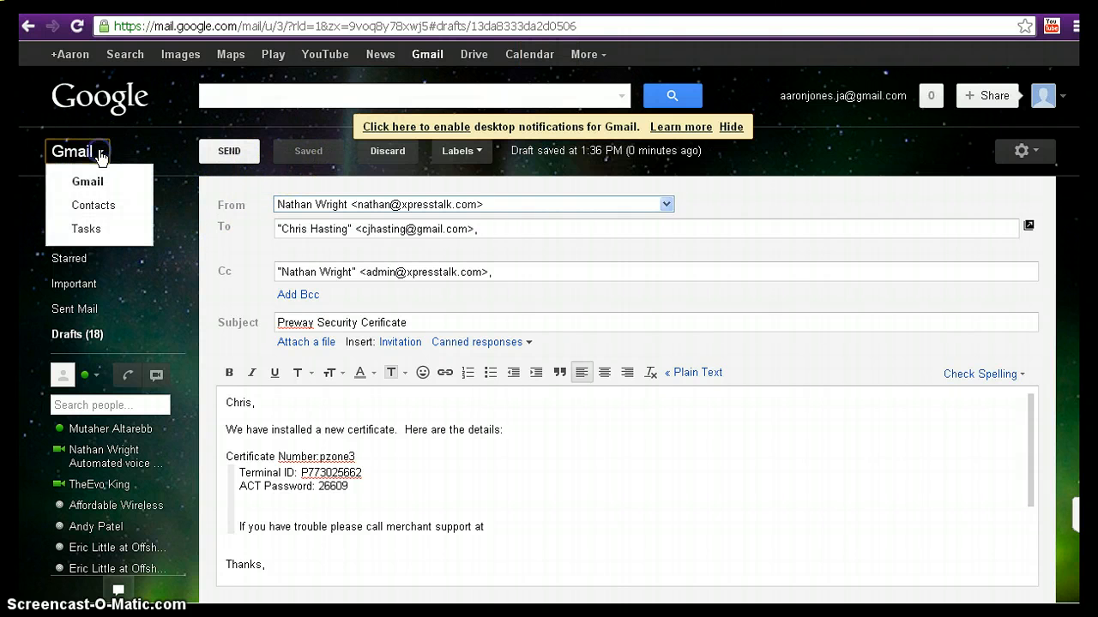
{"action": "left_click", "coordinate": [94, 209]}
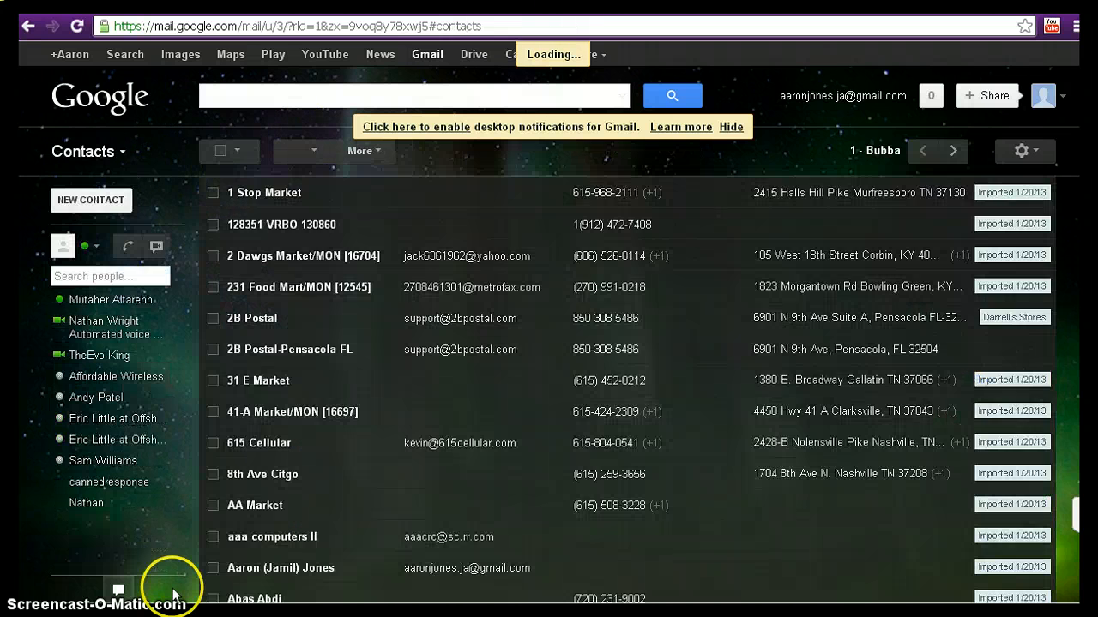
Search contacts for 'preway', then reload the full contacts list
{"action": "left_click", "coordinate": [239, 96]}
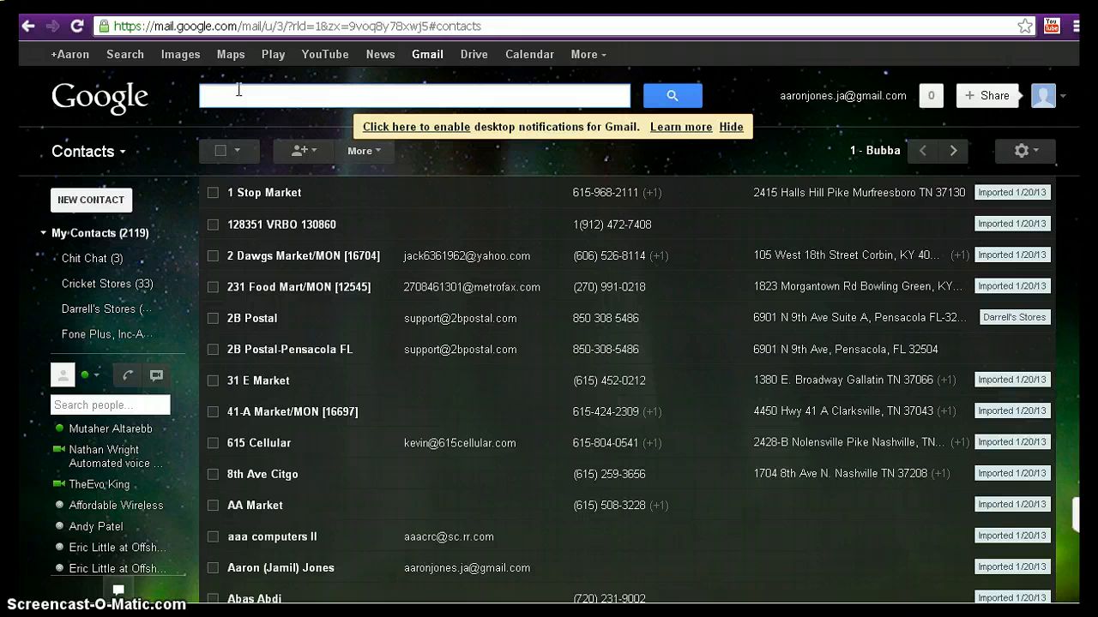
{"action": "type", "text": "c"}
{"action": "key", "text": "BackSpace"}
{"action": "type", "text": "c"}
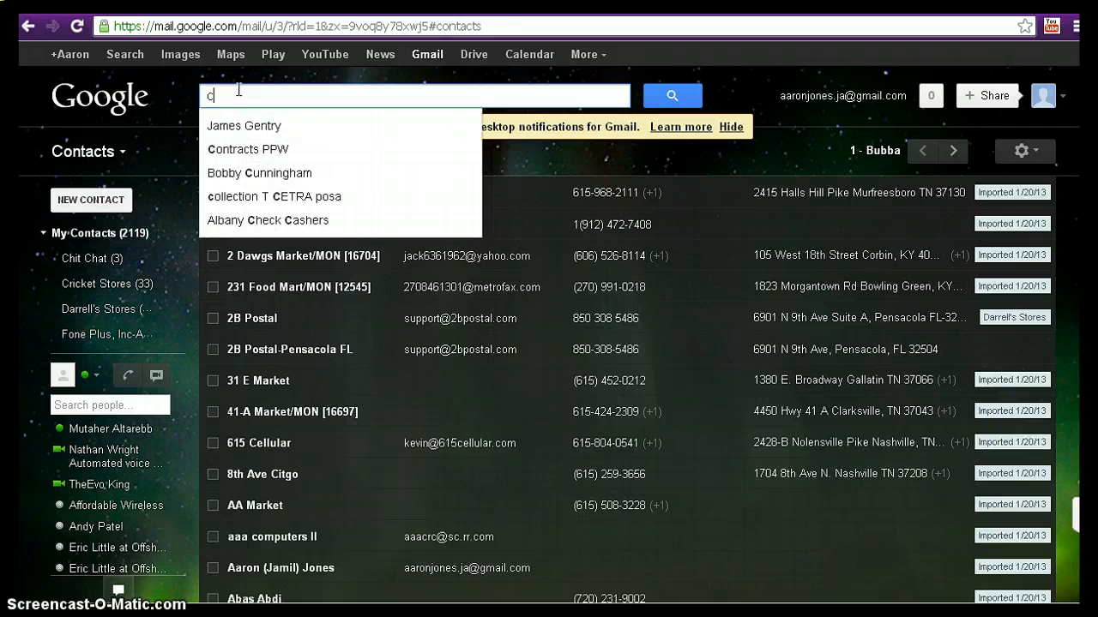
{"action": "key", "text": "BackSpace"}
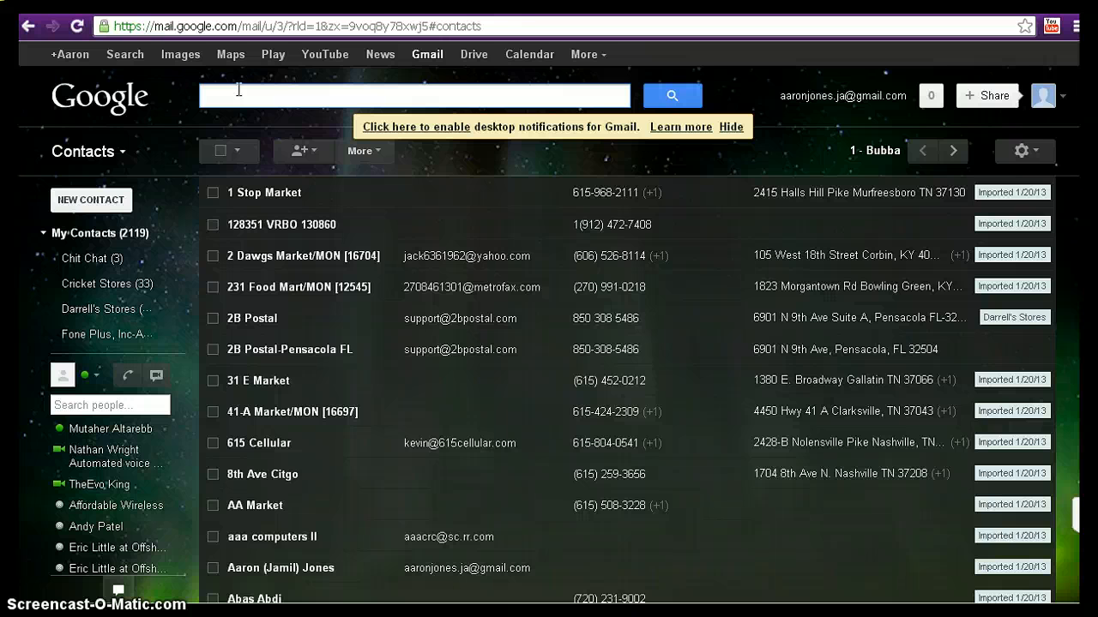
{"action": "type", "text": "preway"}
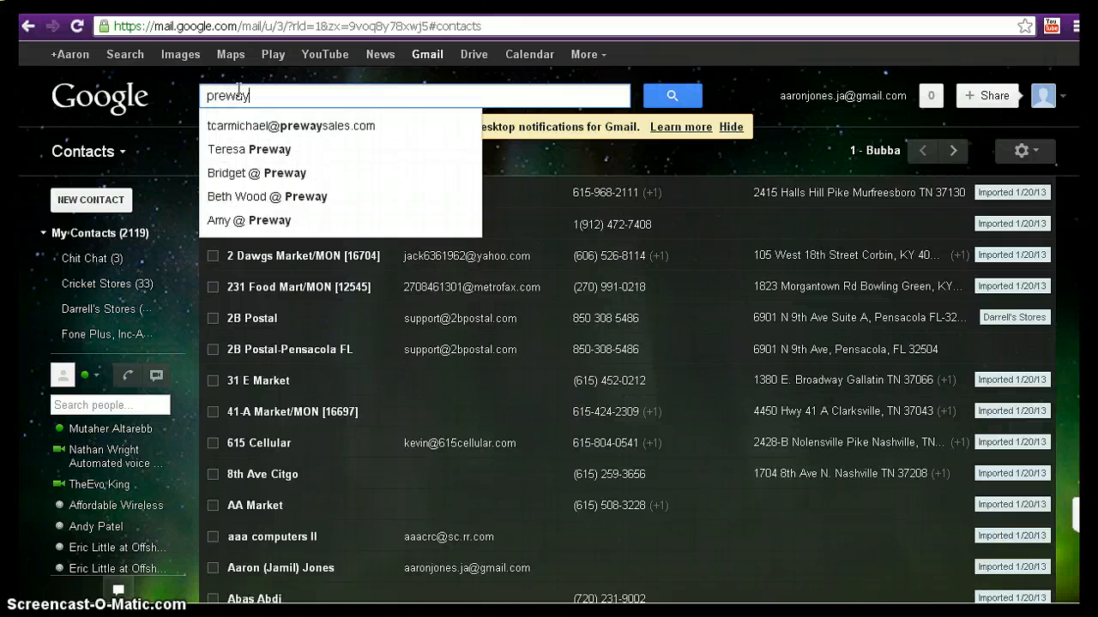
{"action": "left_click", "coordinate": [675, 95]}
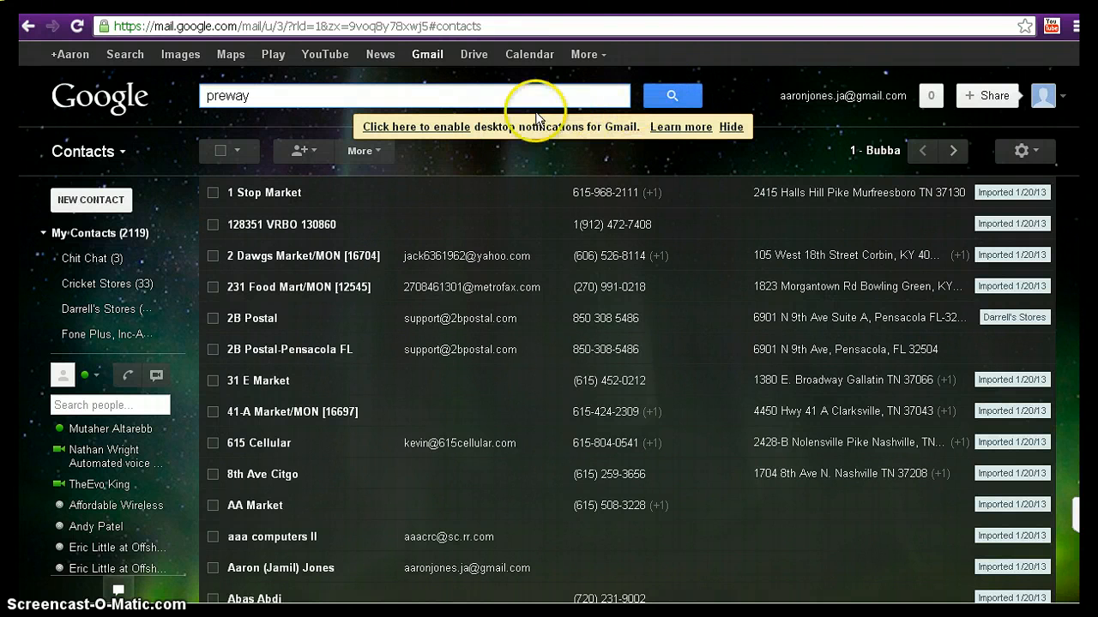
{"action": "left_click", "coordinate": [124, 152]}
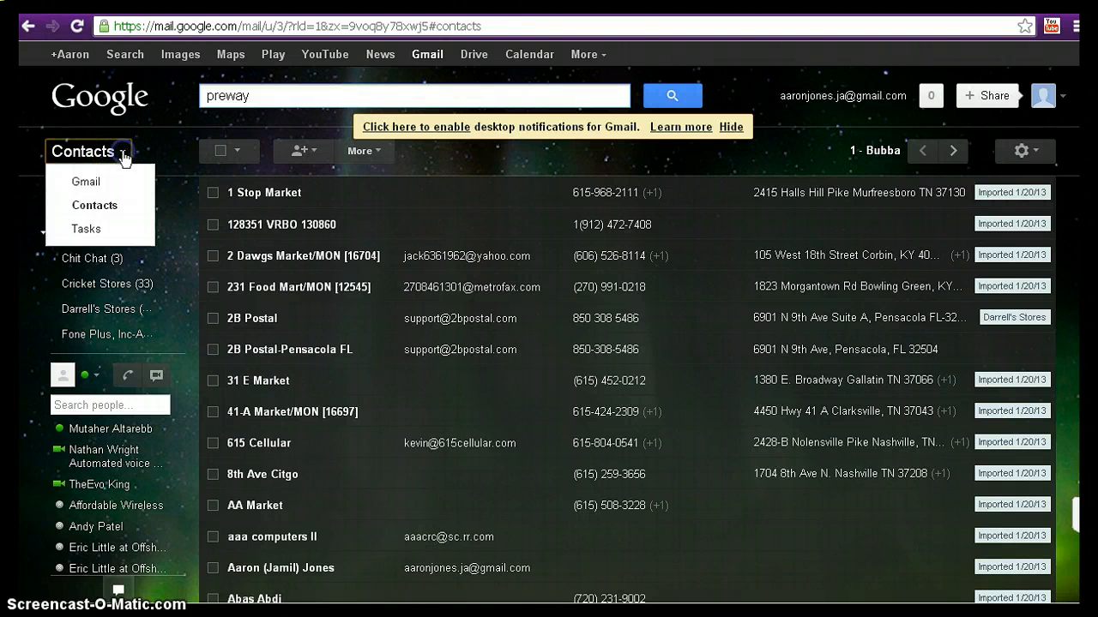
{"action": "left_click", "coordinate": [112, 212]}
{"action": "key", "text": "super"}
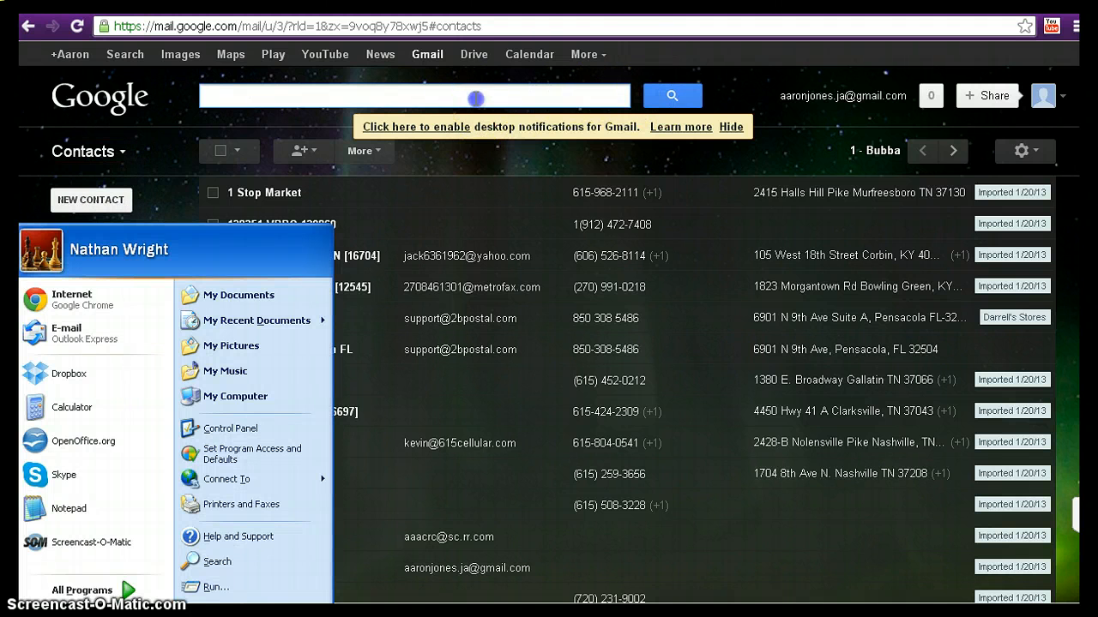
{"action": "left_click", "coordinate": [476, 96]}
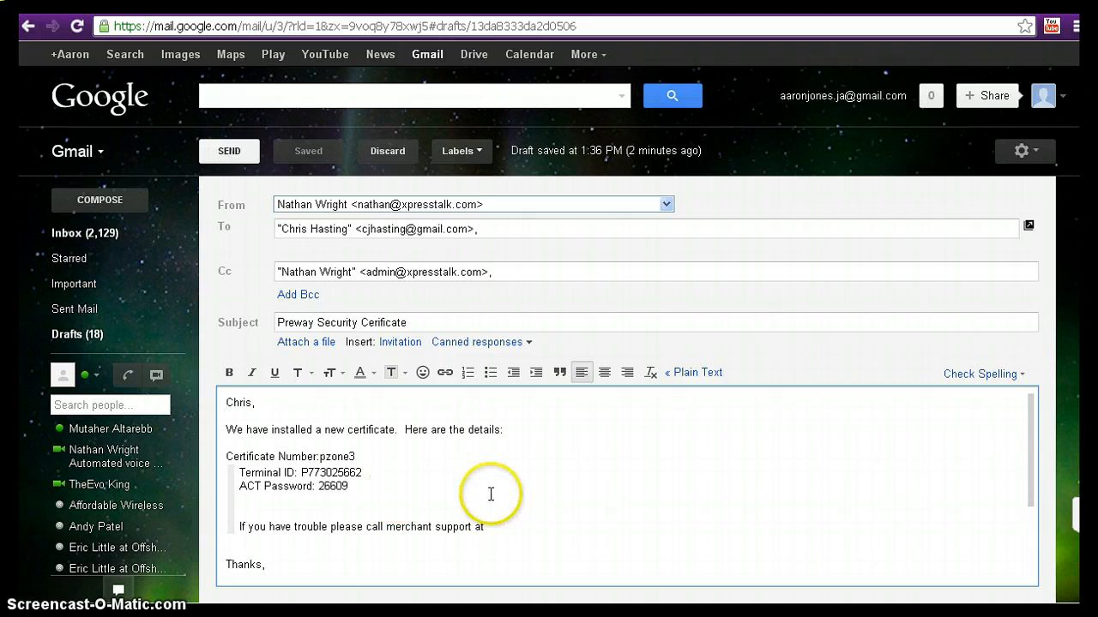
Paste the merchant support phone number after the trouble line and begin attaching a file
{"action": "left_click", "coordinate": [499, 526]}
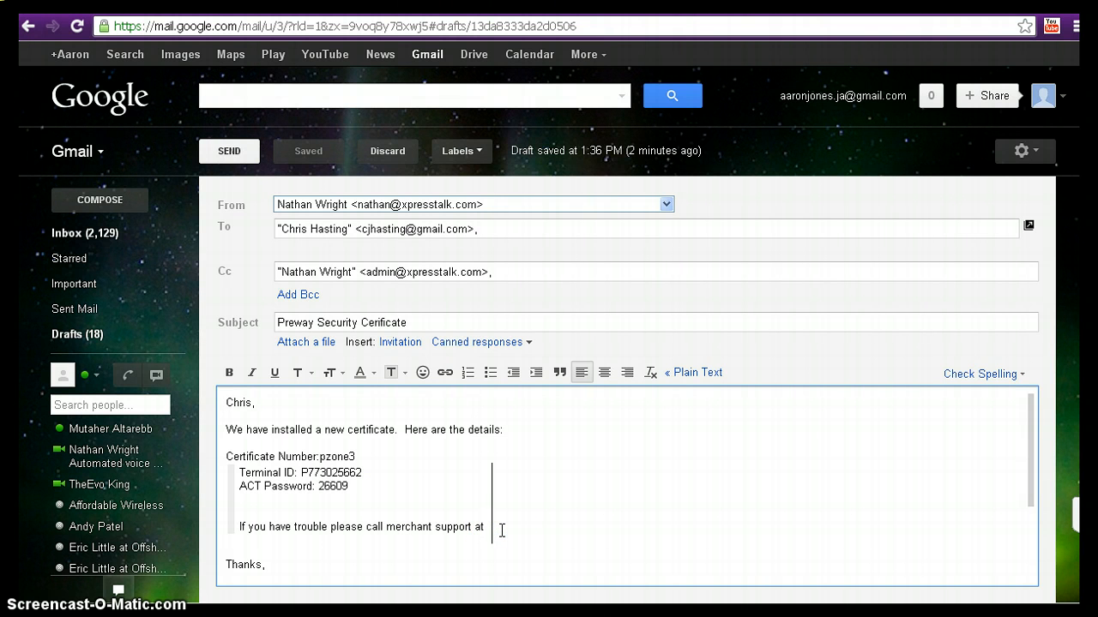
{"action": "key", "text": "ctrl+v"}
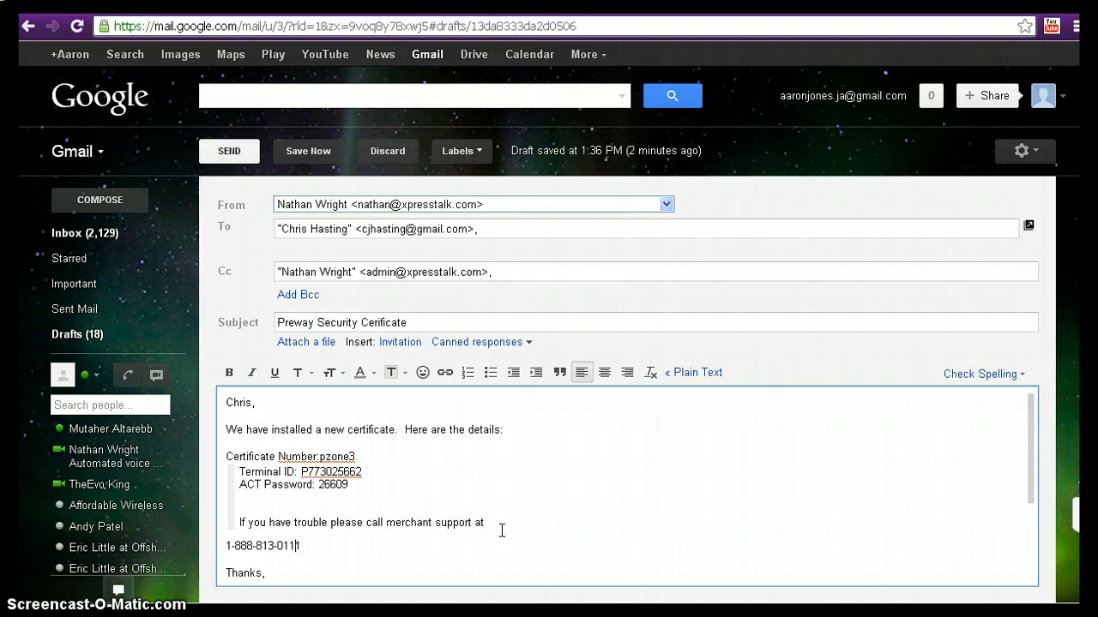
{"action": "key", "text": "BackSpace"}
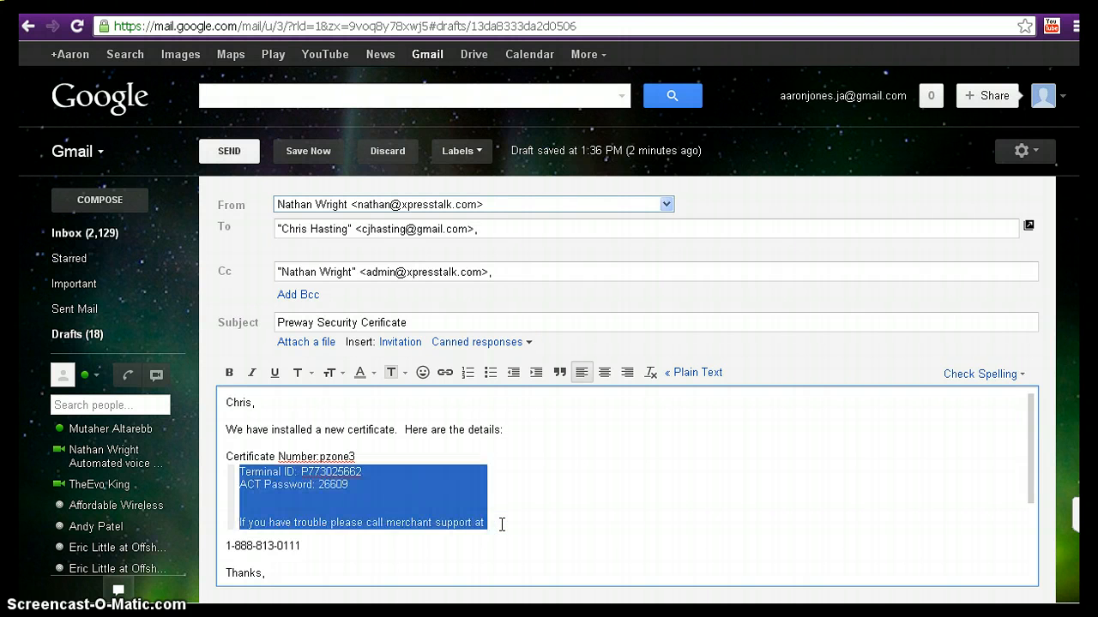
{"action": "key", "text": "Right"}
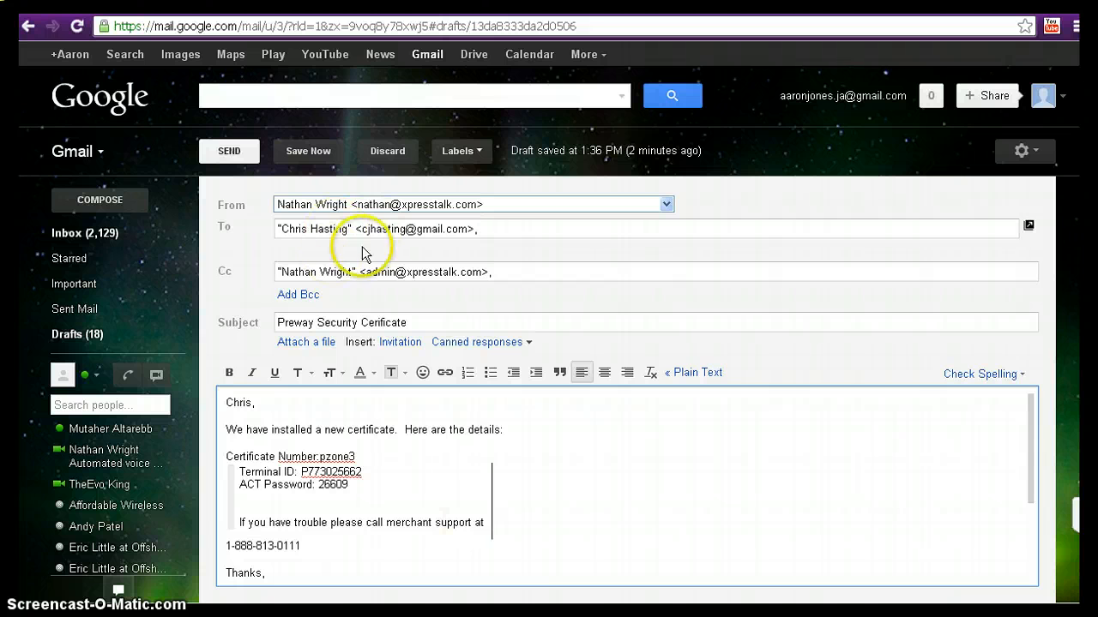
{"action": "left_click", "coordinate": [296, 342]}
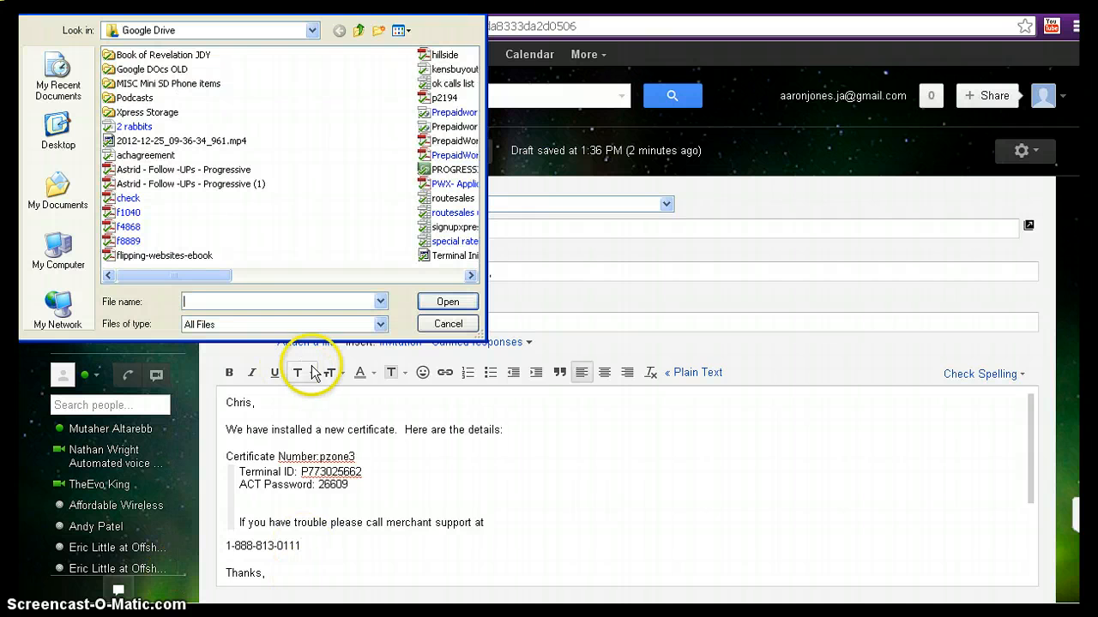
Browse from My Documents into Dropbox and the Merchant Docs folder in the file picker
{"action": "left_click", "coordinate": [358, 33]}
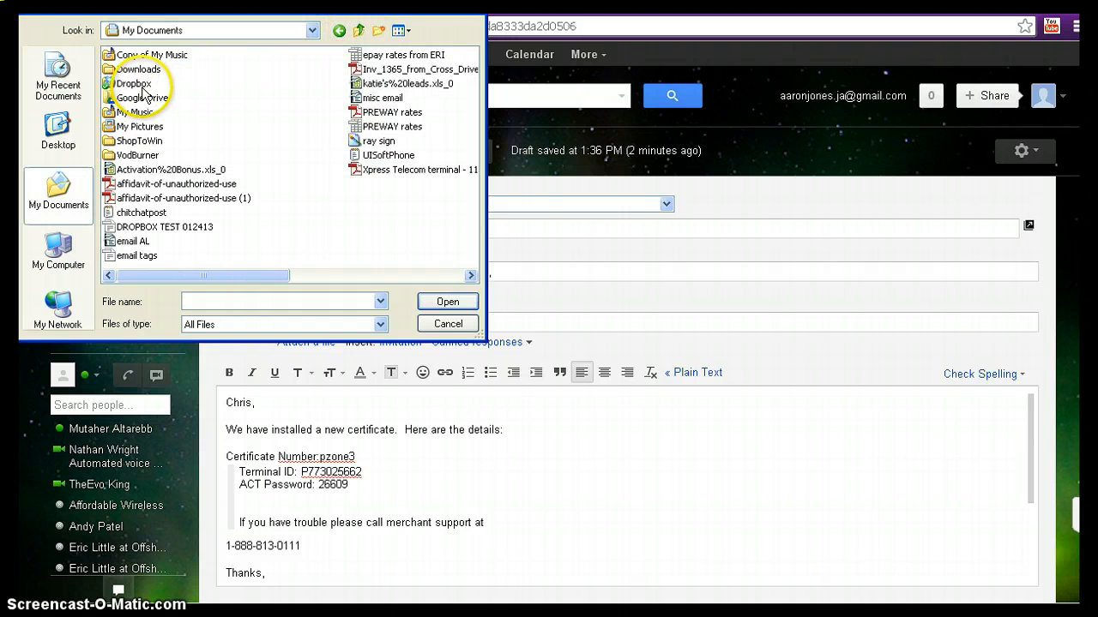
{"action": "double_click", "coordinate": [142, 89]}
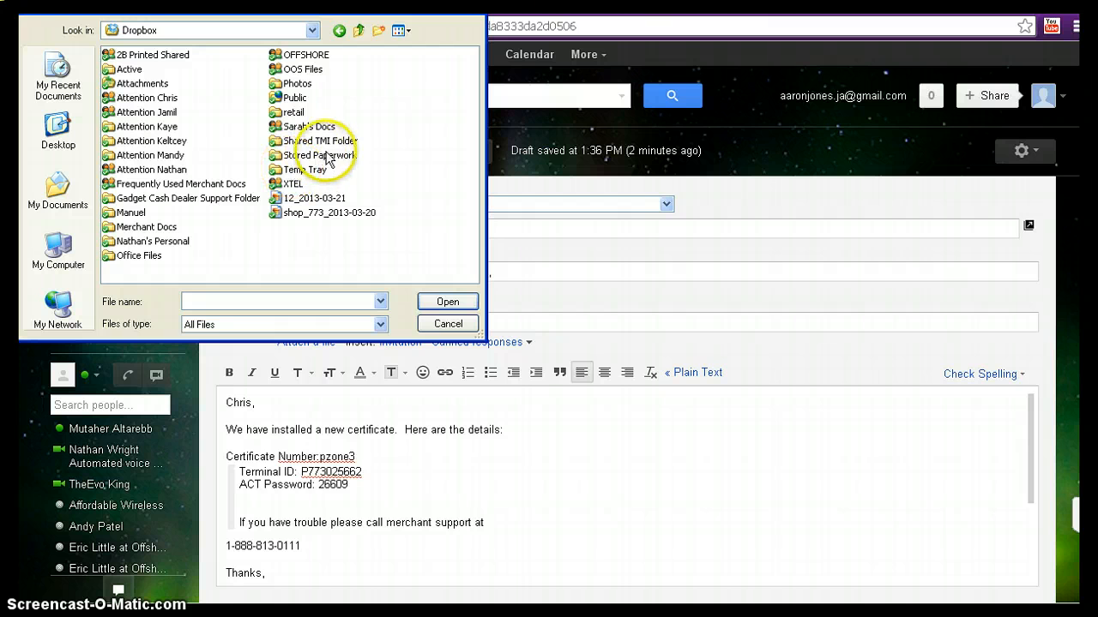
{"action": "double_click", "coordinate": [158, 226]}
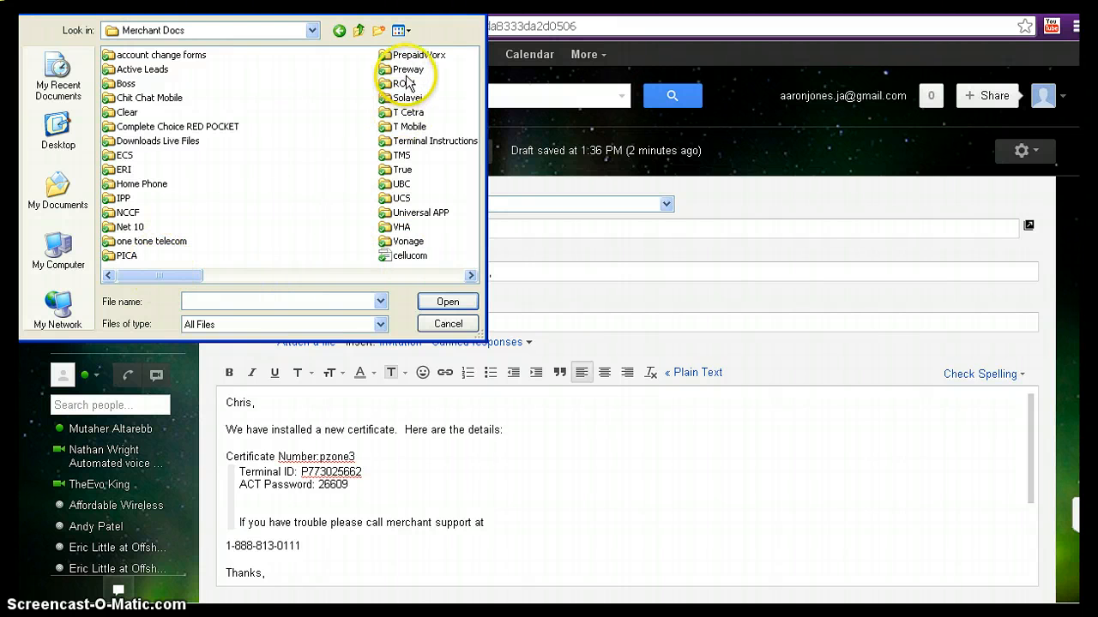
{"action": "left_click", "coordinate": [471, 275]}
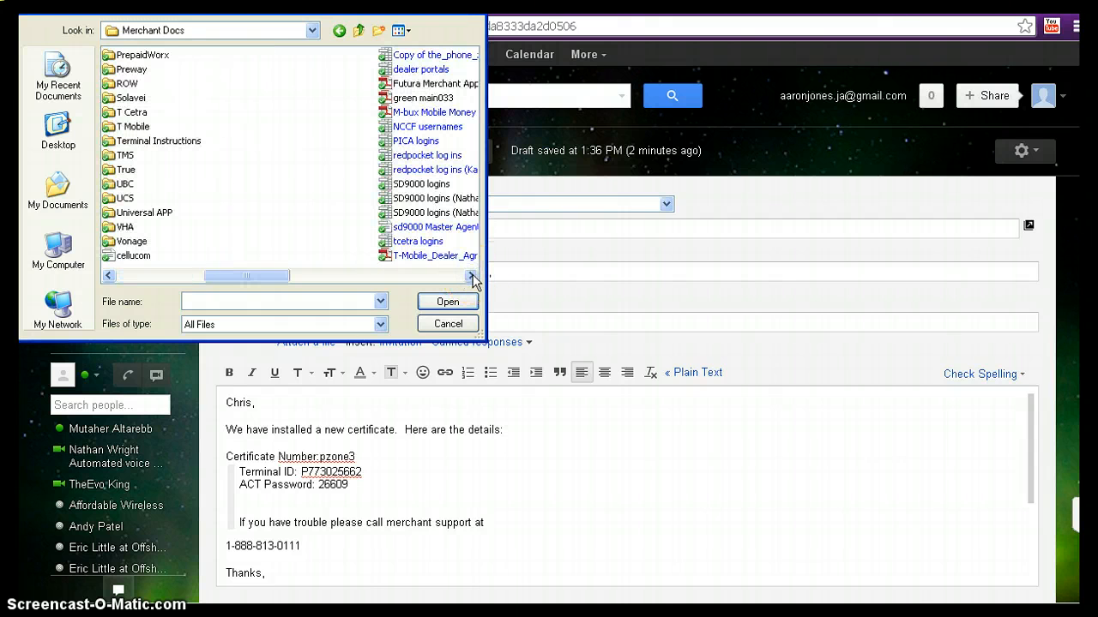
{"action": "left_click", "coordinate": [471, 275]}
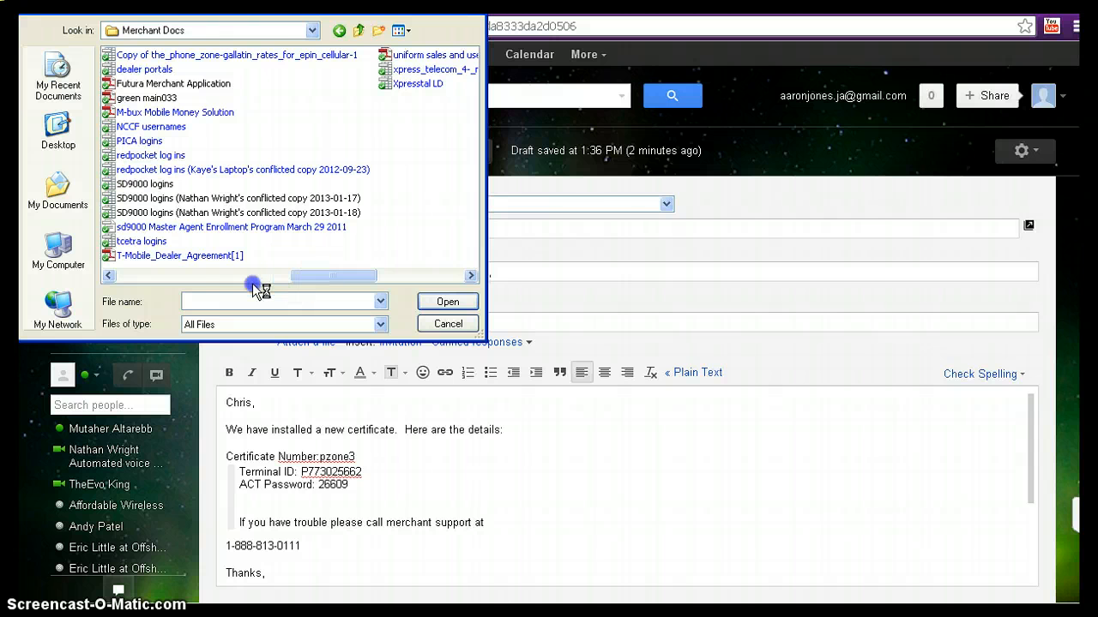
{"action": "left_click", "coordinate": [108, 276]}
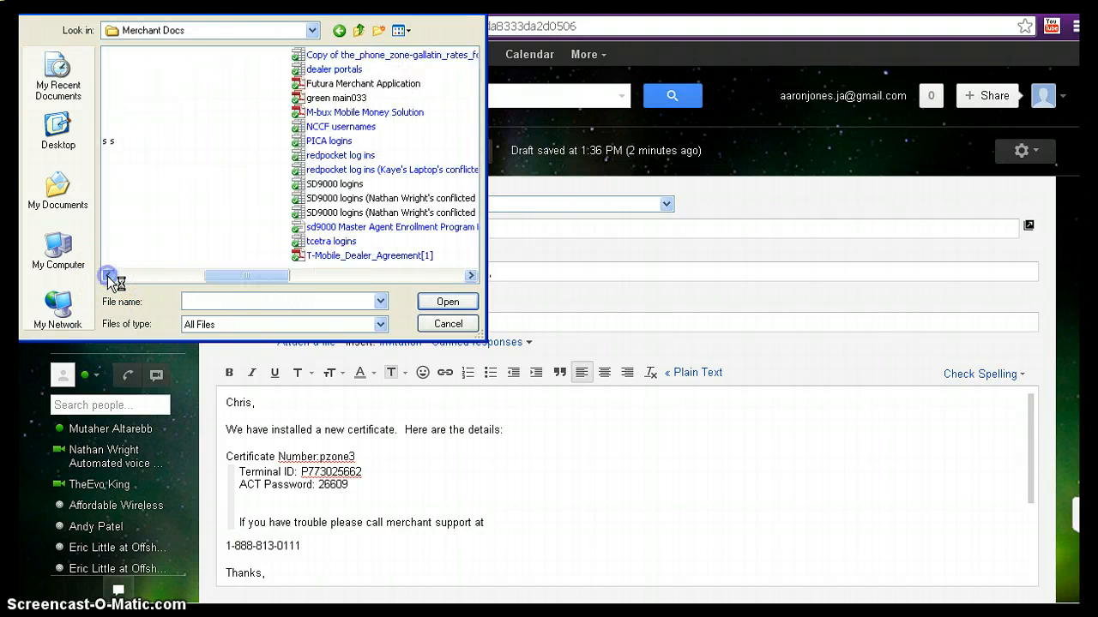
{"action": "left_click", "coordinate": [108, 275]}
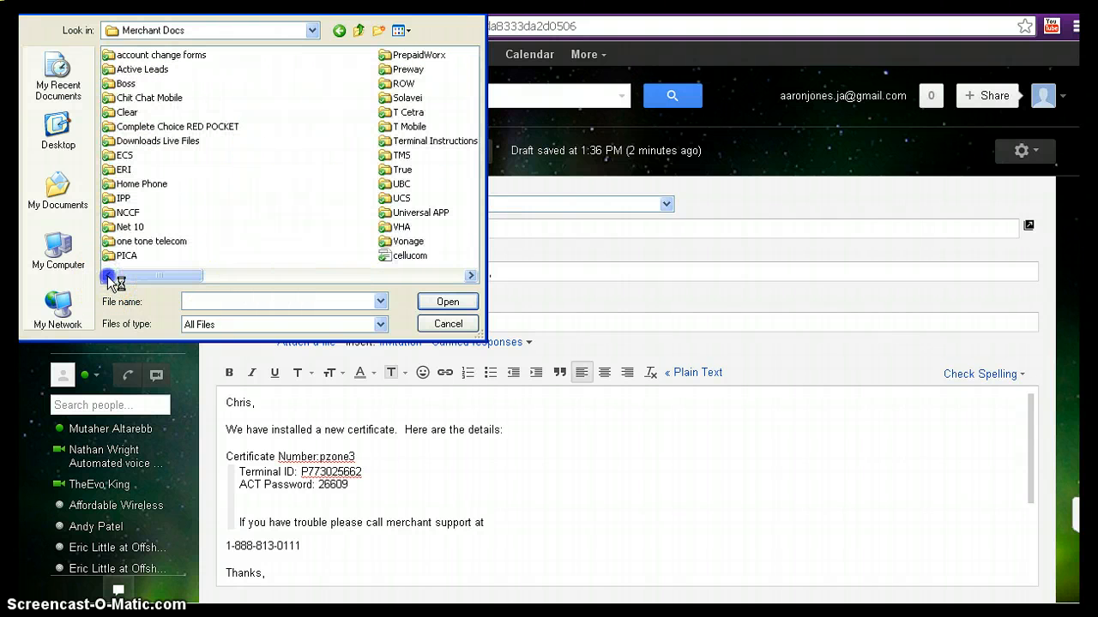
{"action": "left_click", "coordinate": [470, 276]}
{"action": "left_click", "coordinate": [470, 275]}
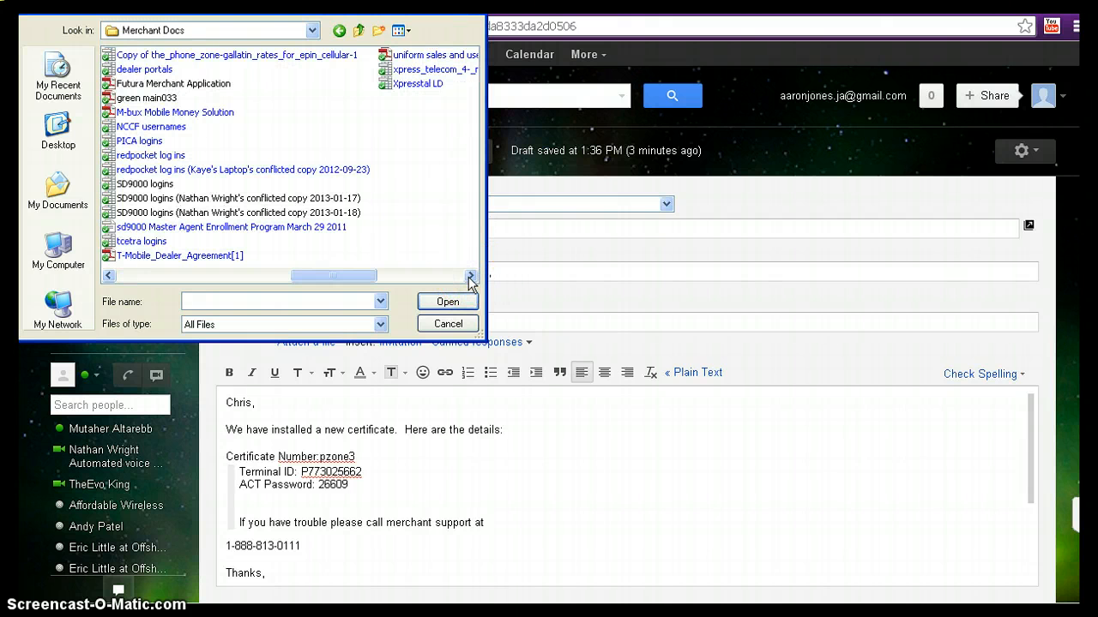
{"action": "left_click", "coordinate": [470, 275]}
{"action": "left_click", "coordinate": [470, 275]}
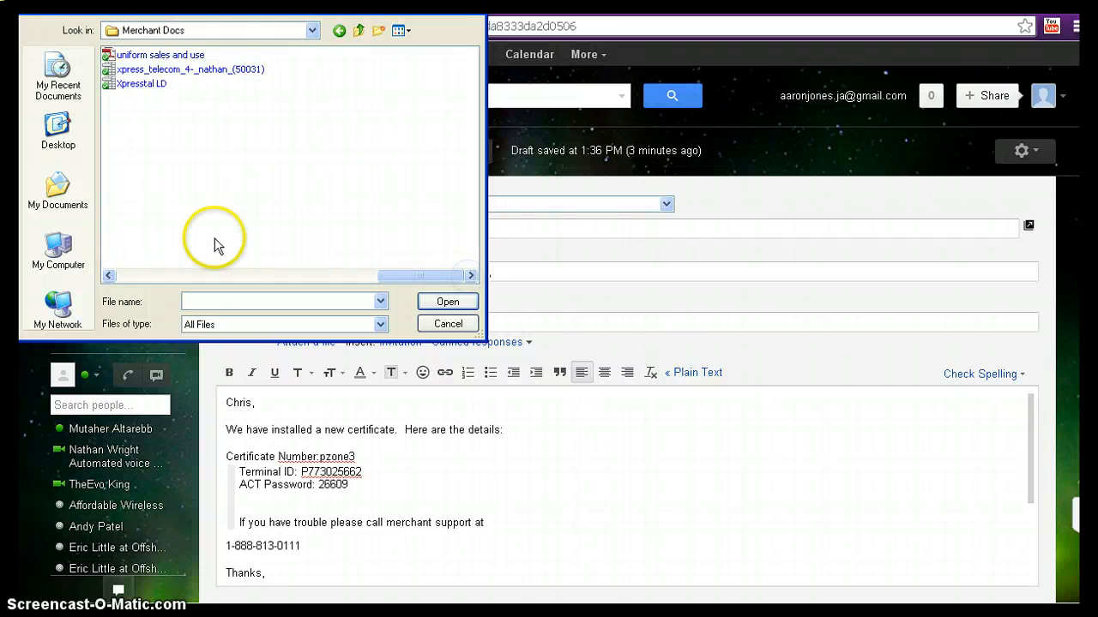
{"action": "left_click", "coordinate": [110, 275]}
{"action": "left_click", "coordinate": [110, 275]}
{"action": "left_click", "coordinate": [110, 275]}
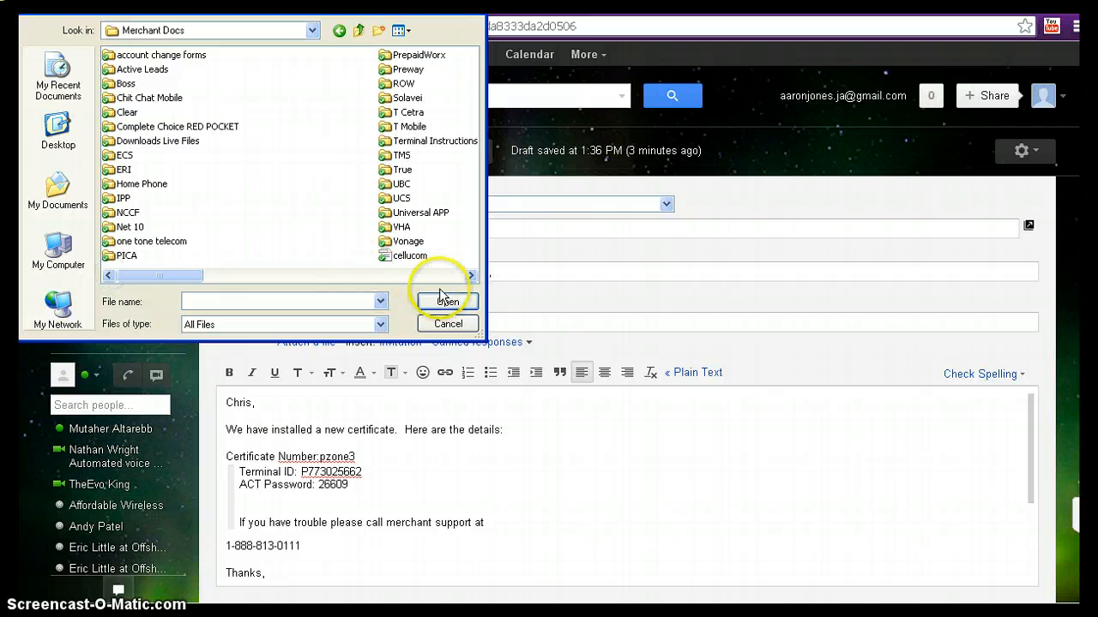
{"action": "left_click", "coordinate": [470, 275]}
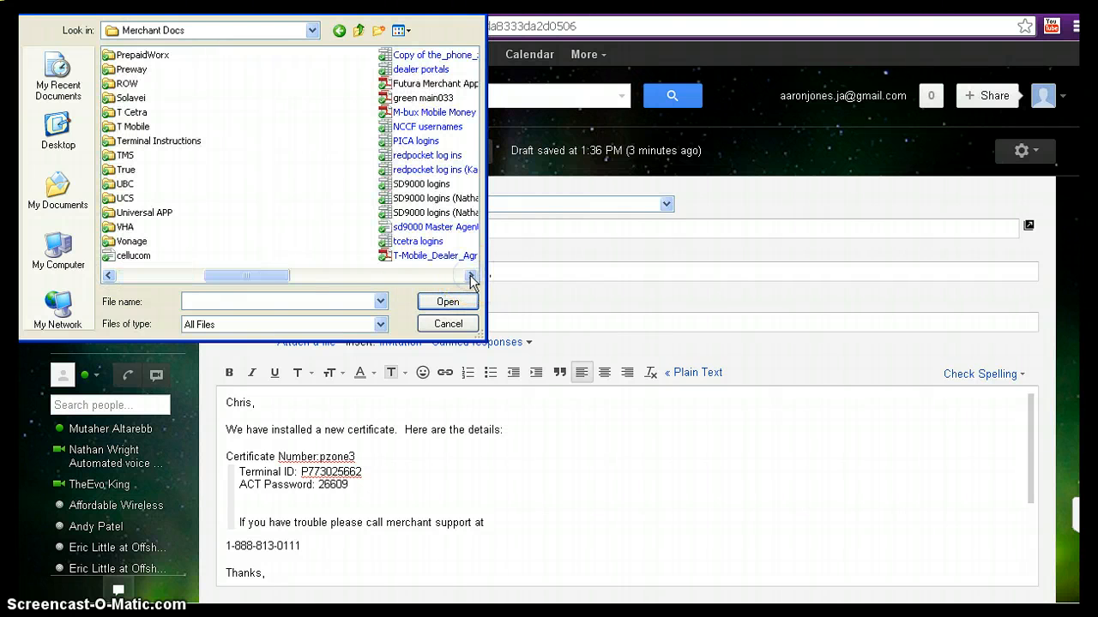
{"action": "left_click", "coordinate": [110, 275]}
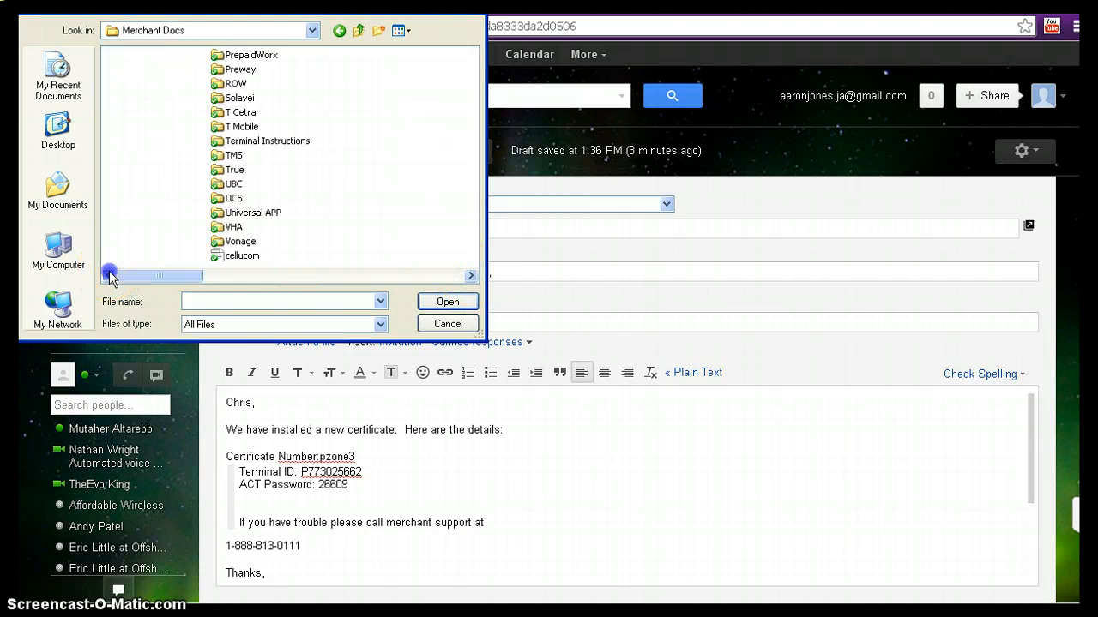
Attach Virtual Terminal Download Instructions from Dropbox > Frequently Used Merchant Docs > Preway
{"action": "left_click", "coordinate": [355, 35]}
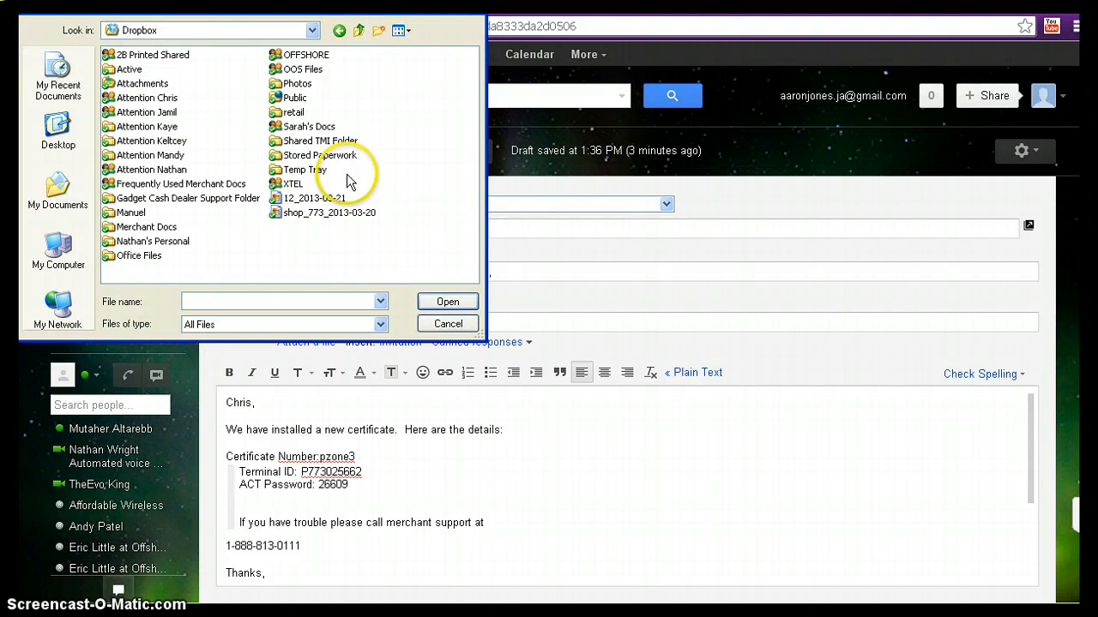
{"action": "double_click", "coordinate": [198, 185]}
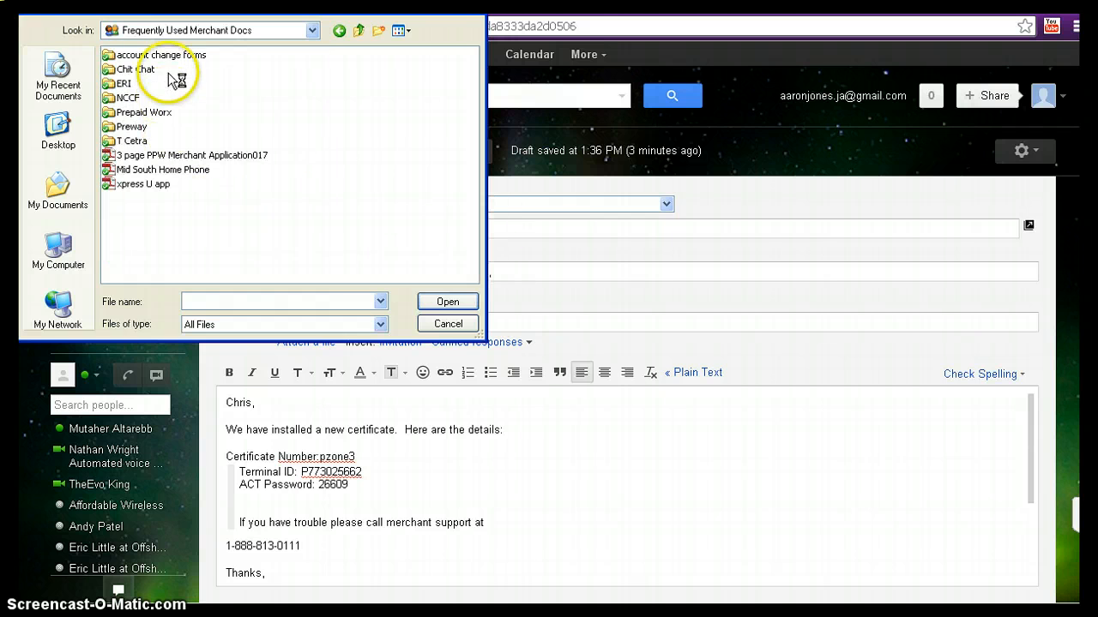
{"action": "double_click", "coordinate": [125, 129]}
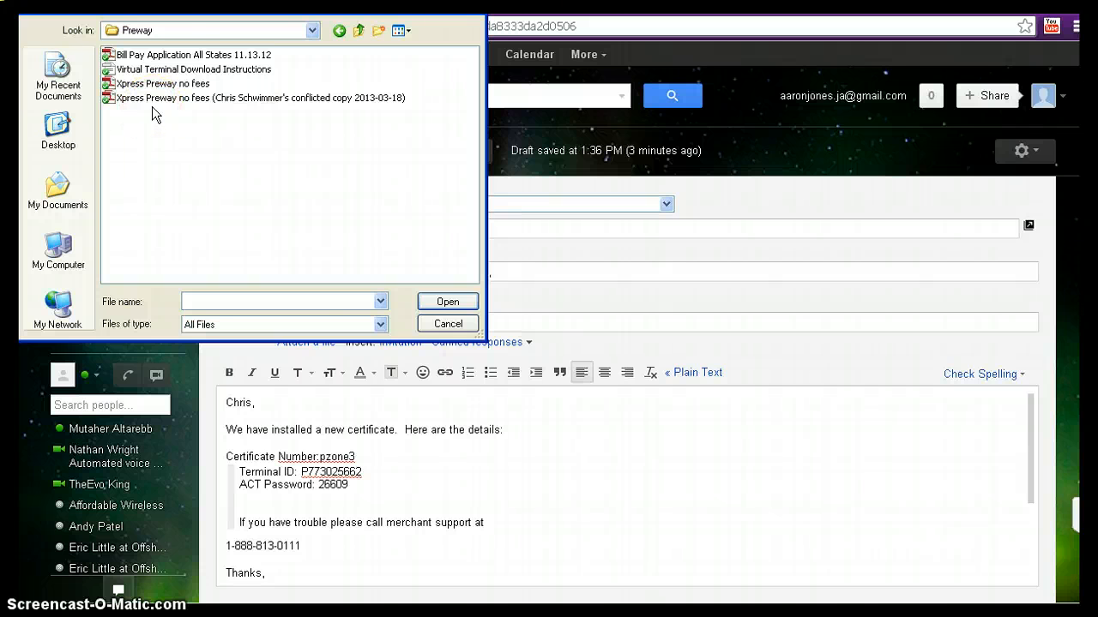
{"action": "left_click", "coordinate": [180, 65]}
{"action": "left_click", "coordinate": [182, 70]}
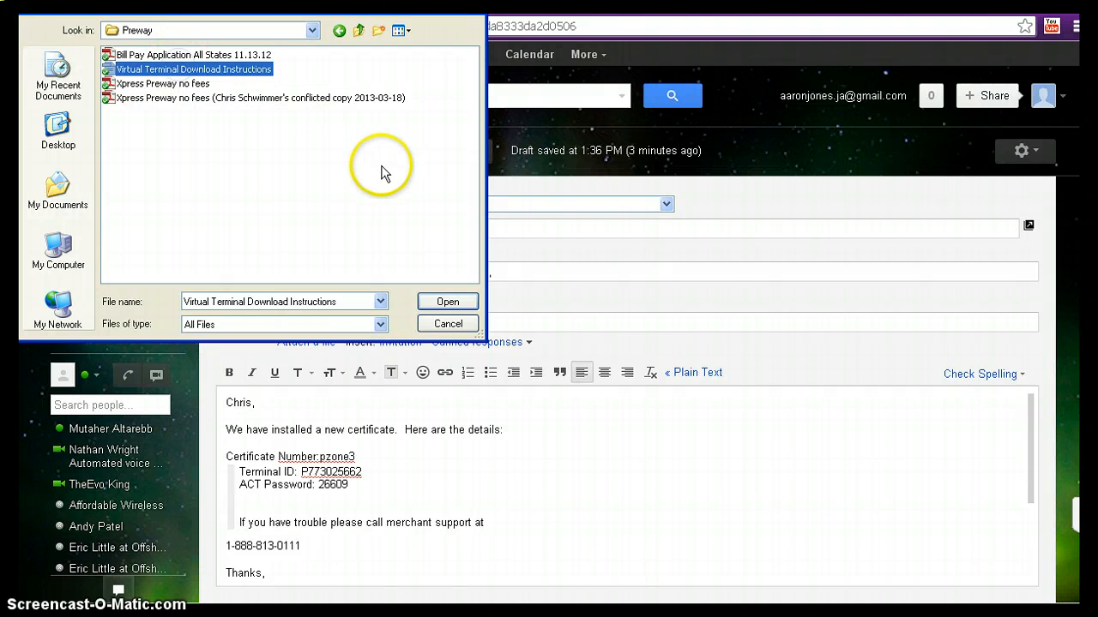
{"action": "left_click", "coordinate": [446, 301]}
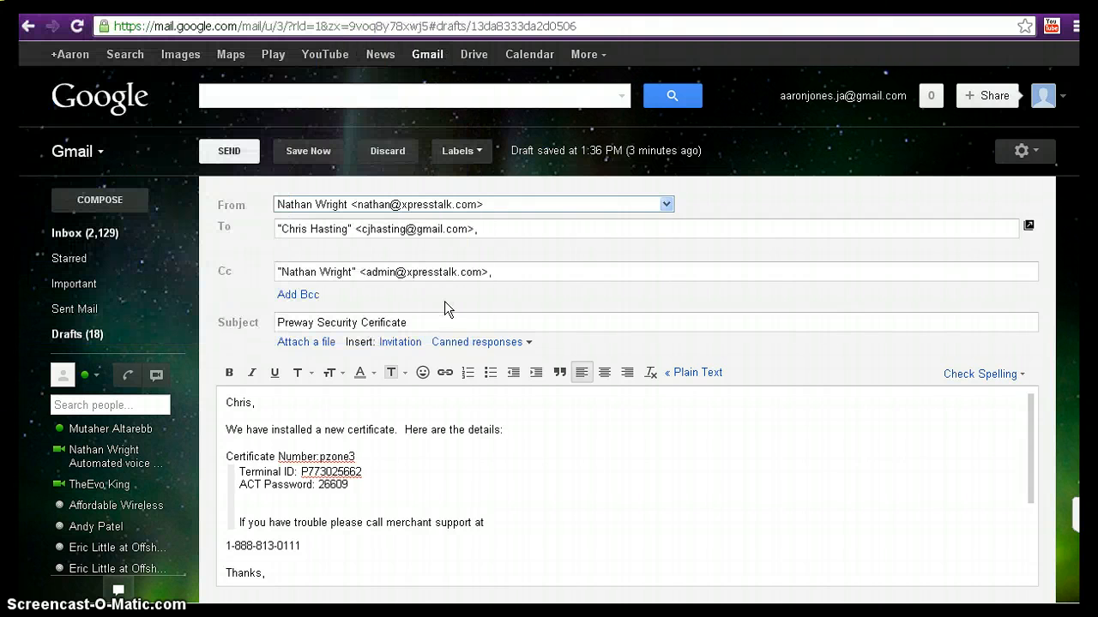
Select Virtual Terminal Download Instructions in the Explorer Preway folder, then send the certificate email
{"action": "left_click", "coordinate": [943, 590]}
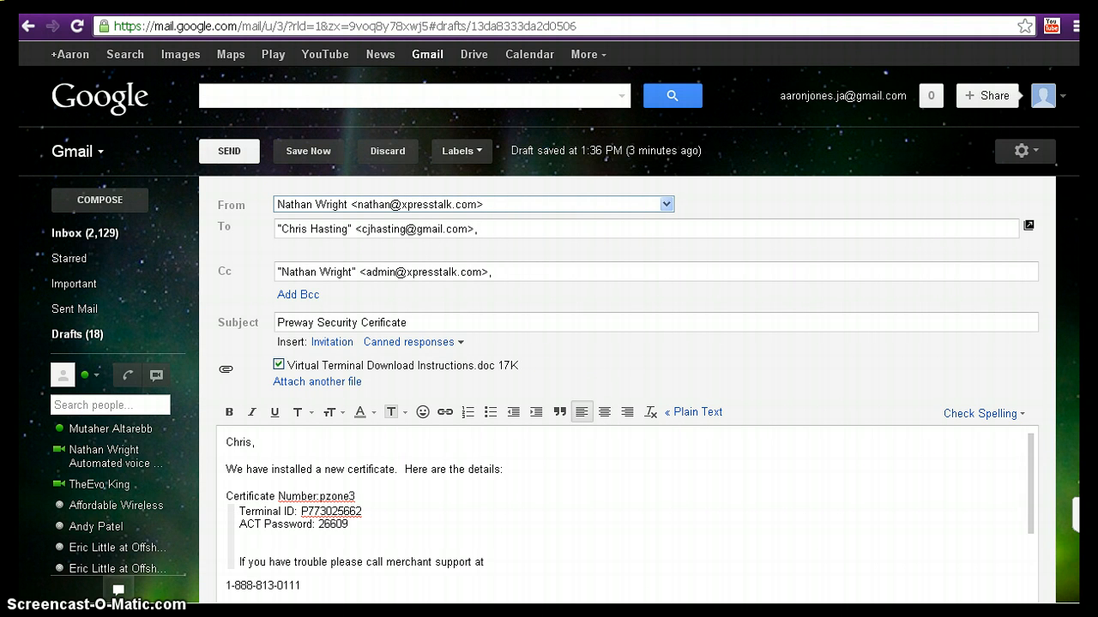
{"action": "key", "text": "alt+Tab"}
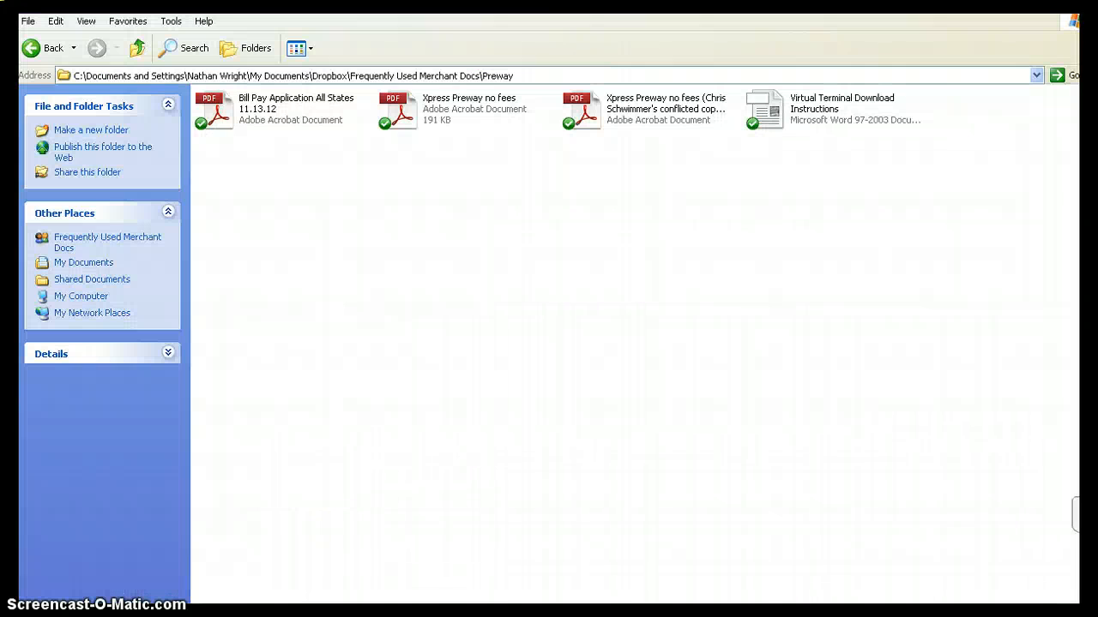
{"action": "left_click", "coordinate": [769, 130]}
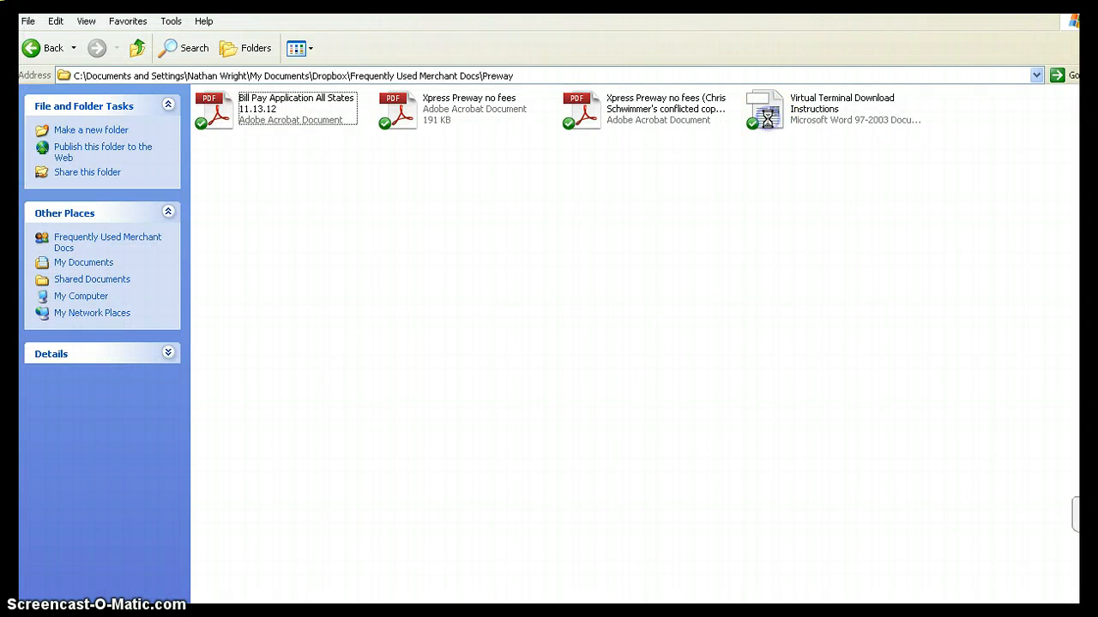
{"action": "left_click", "coordinate": [598, 393]}
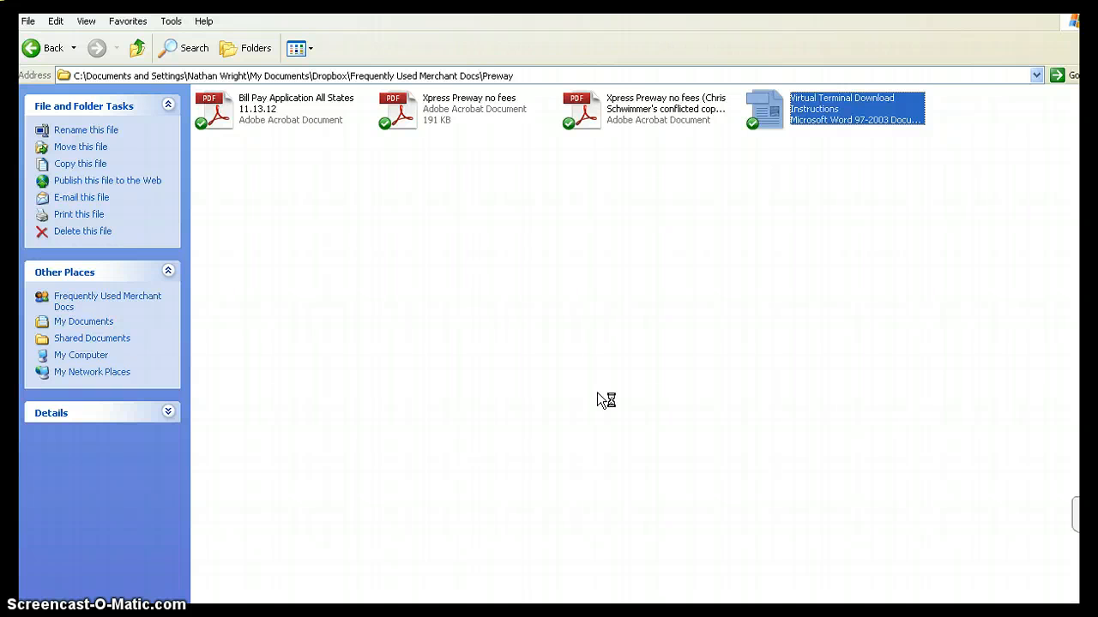
{"action": "left_click", "coordinate": [401, 534]}
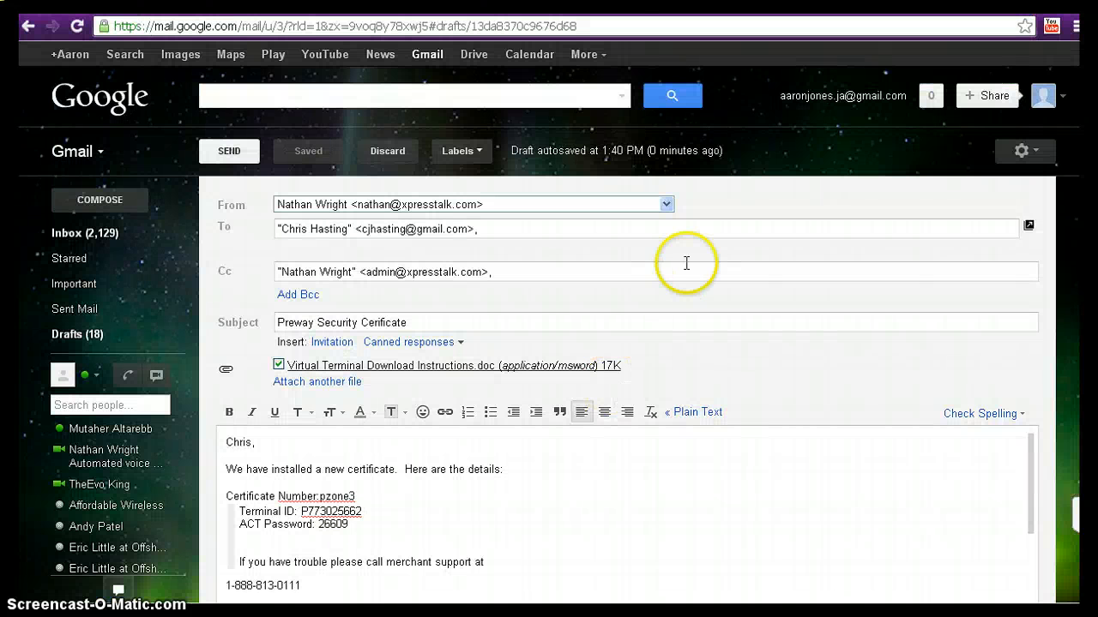
{"action": "left_click", "coordinate": [242, 151]}
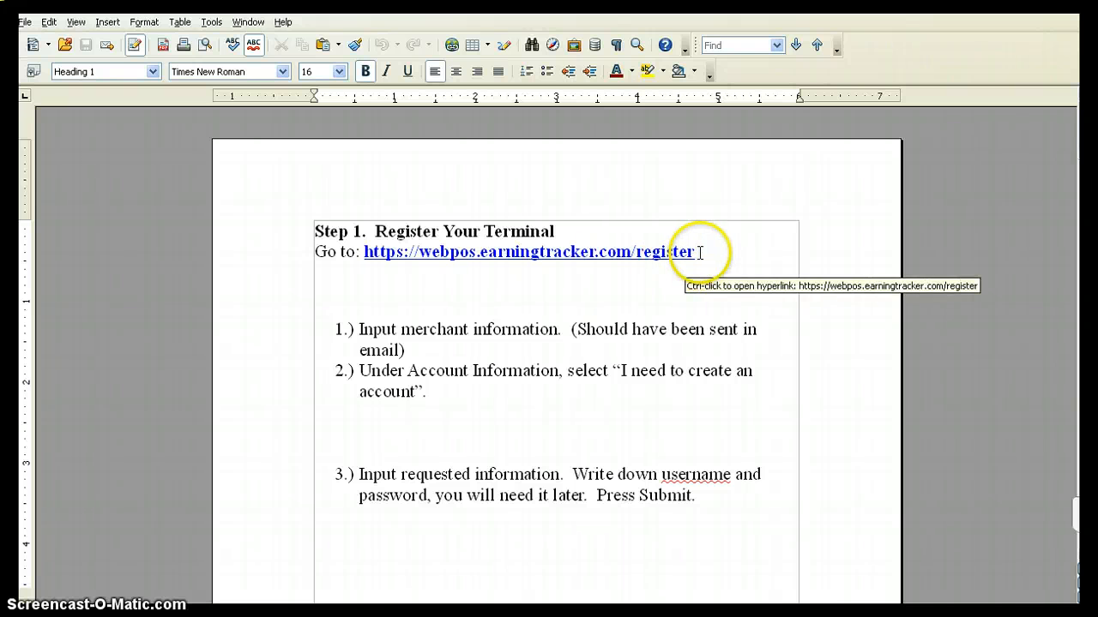
Copy the webpos registration link from the instructions document
{"action": "left_click_drag", "start_coordinate": [695, 251], "coordinate": [360, 254]}
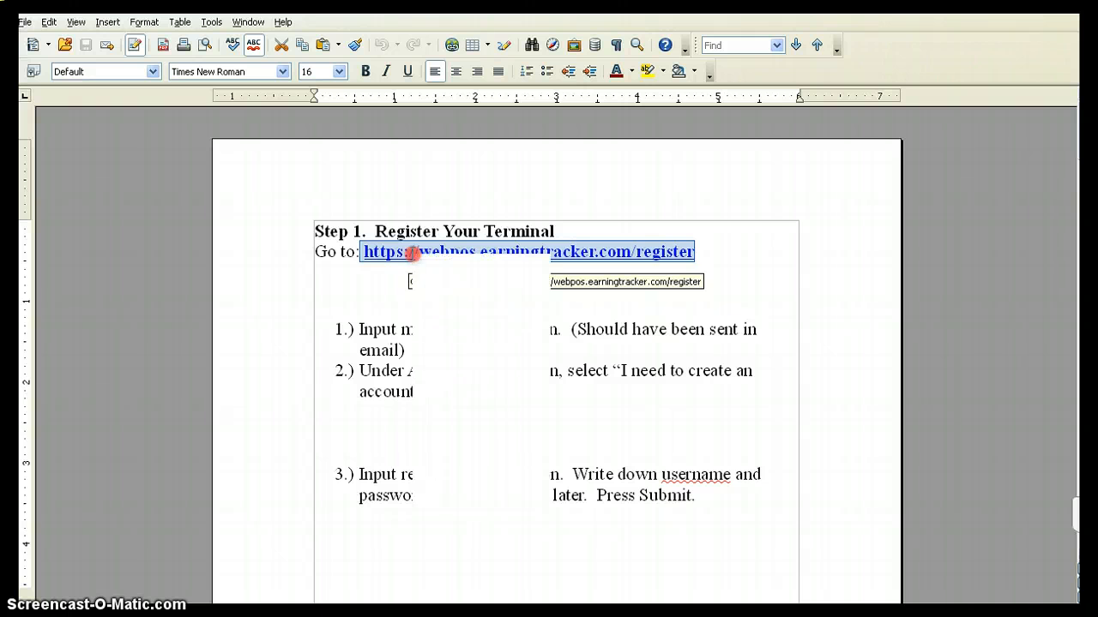
{"action": "right_click", "coordinate": [413, 253]}
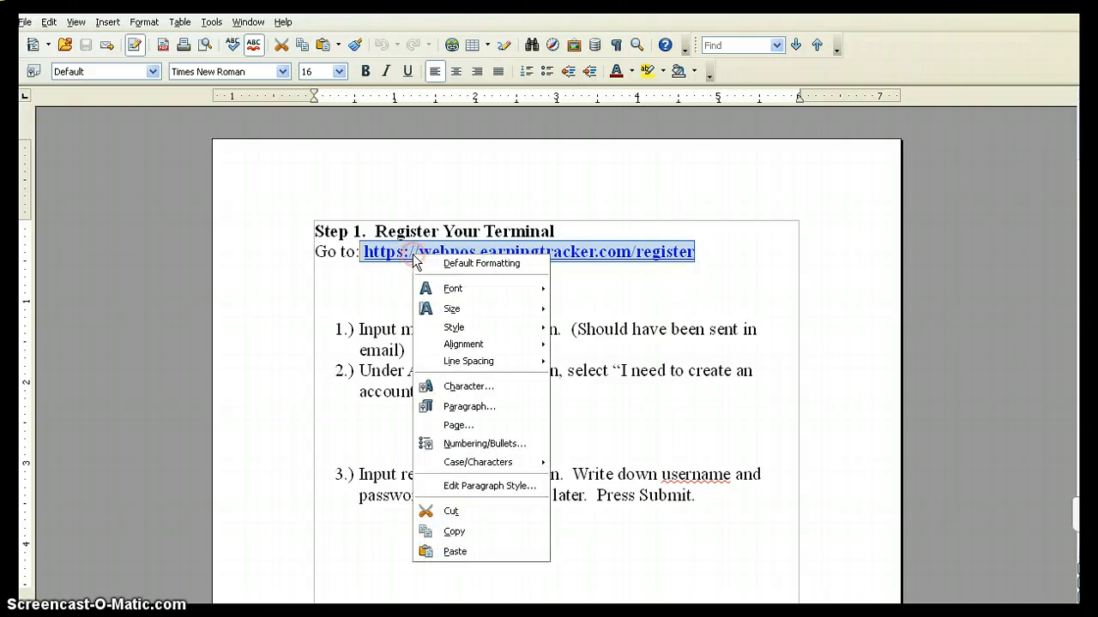
{"action": "left_click", "coordinate": [468, 532]}
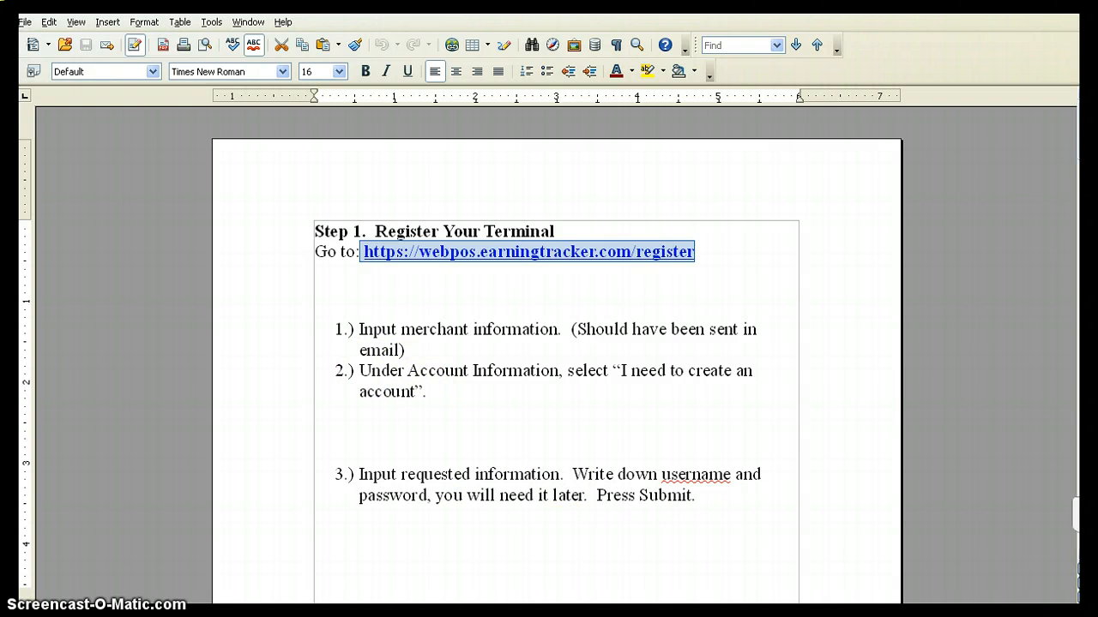
{"action": "left_click_drag", "start_coordinate": [1082, 148], "coordinate": [1082, 498]}
{"action": "left_click_drag", "start_coordinate": [1082, 445], "coordinate": [1082, 350]}
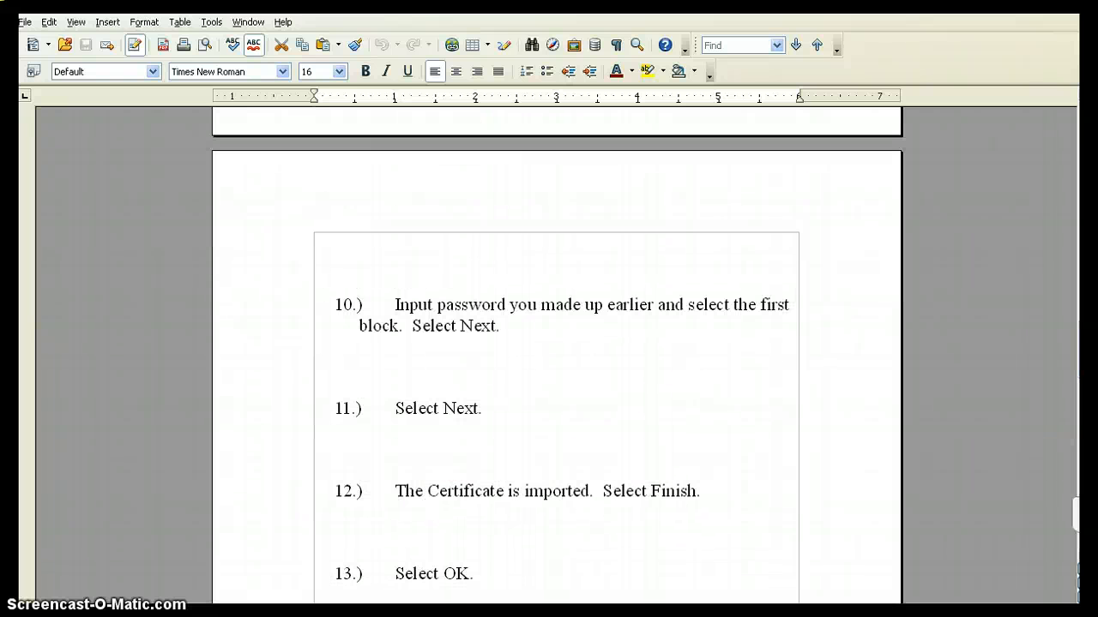
Put Writer away and bring up the EarningTracker Edit Portal Terminal page
{"action": "left_click", "coordinate": [1046, 4]}
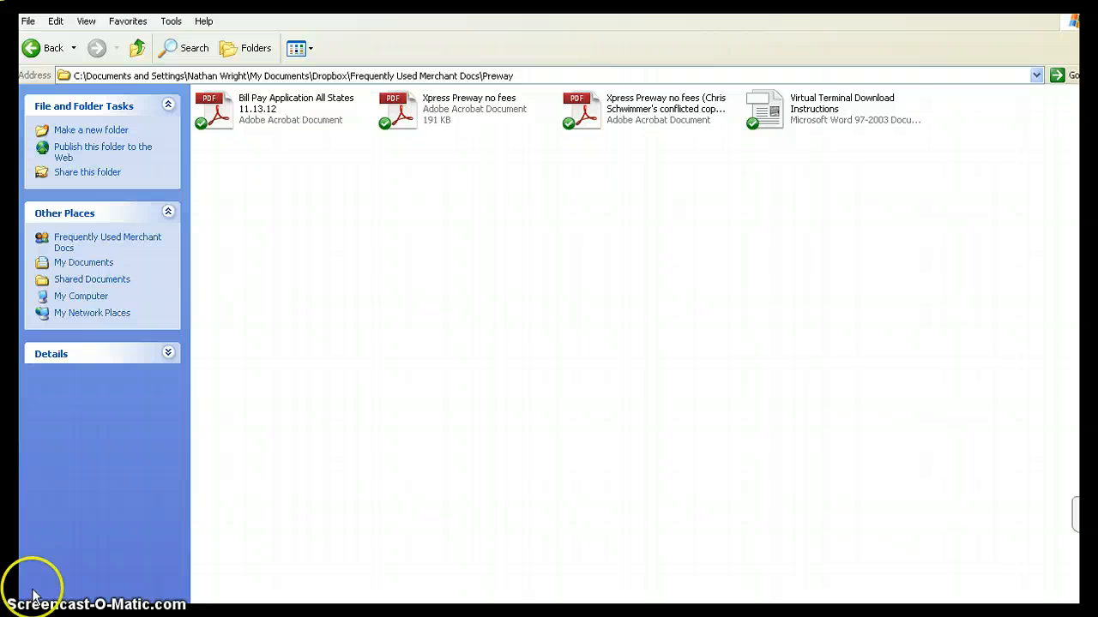
{"action": "left_click", "coordinate": [103, 612]}
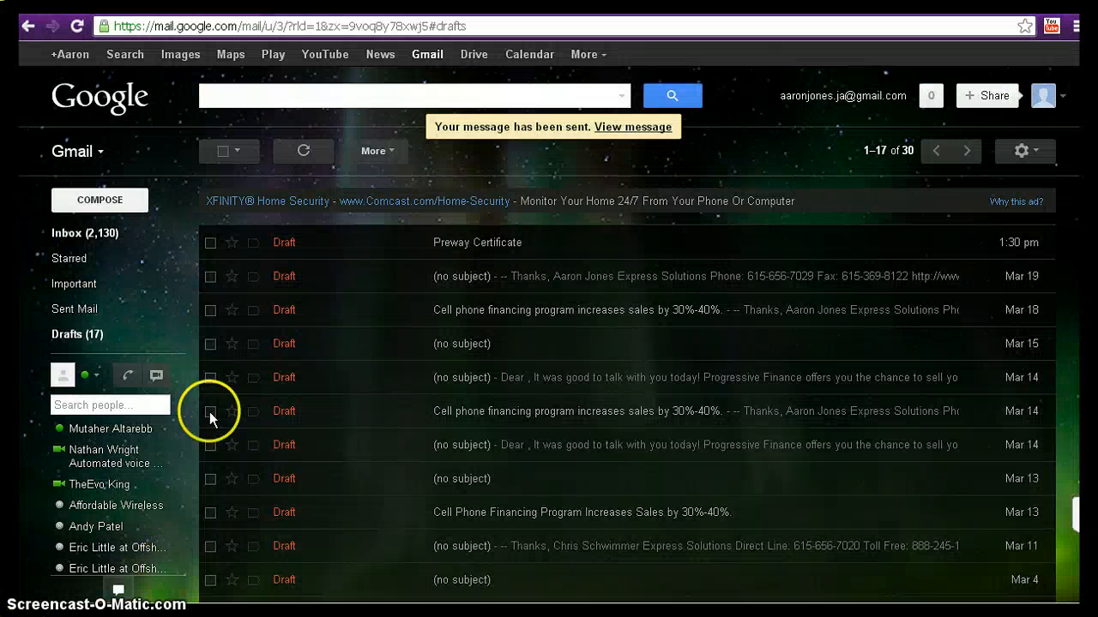
{"action": "left_click", "coordinate": [90, 7]}
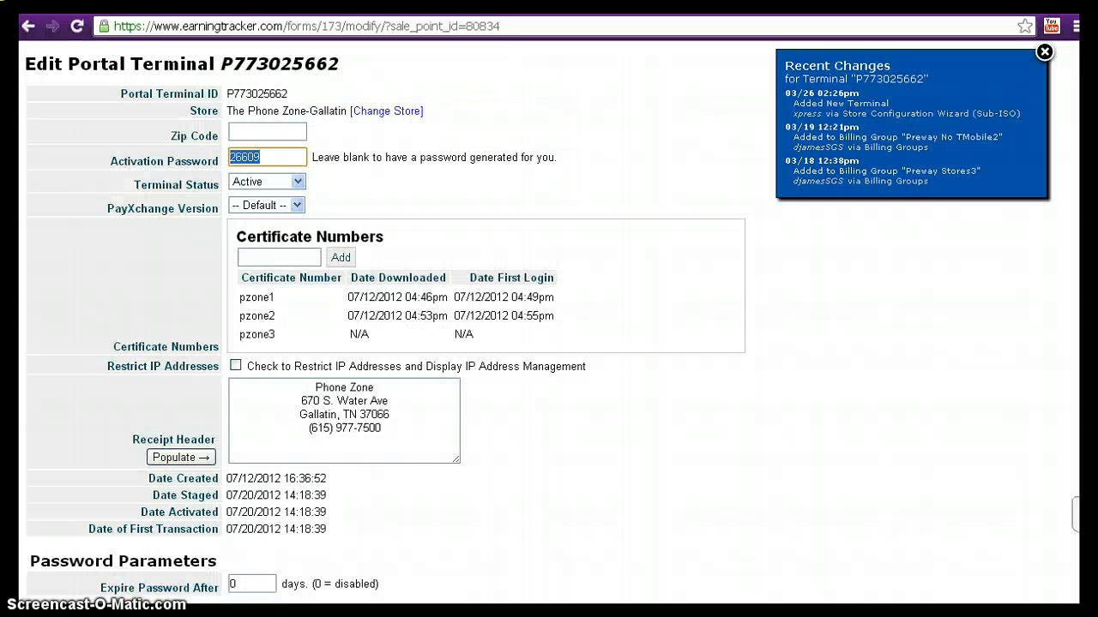